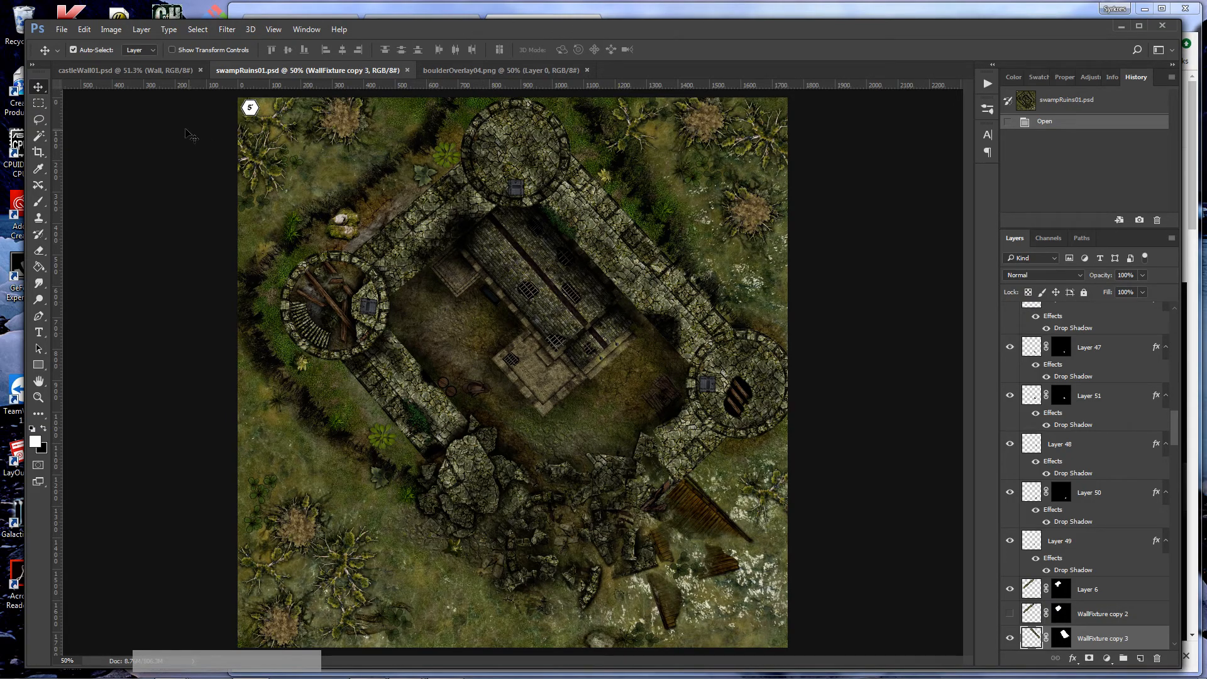
- Switch to the castleWall01.psd document and hide the Wall Collapsed group
left_click(123, 70)
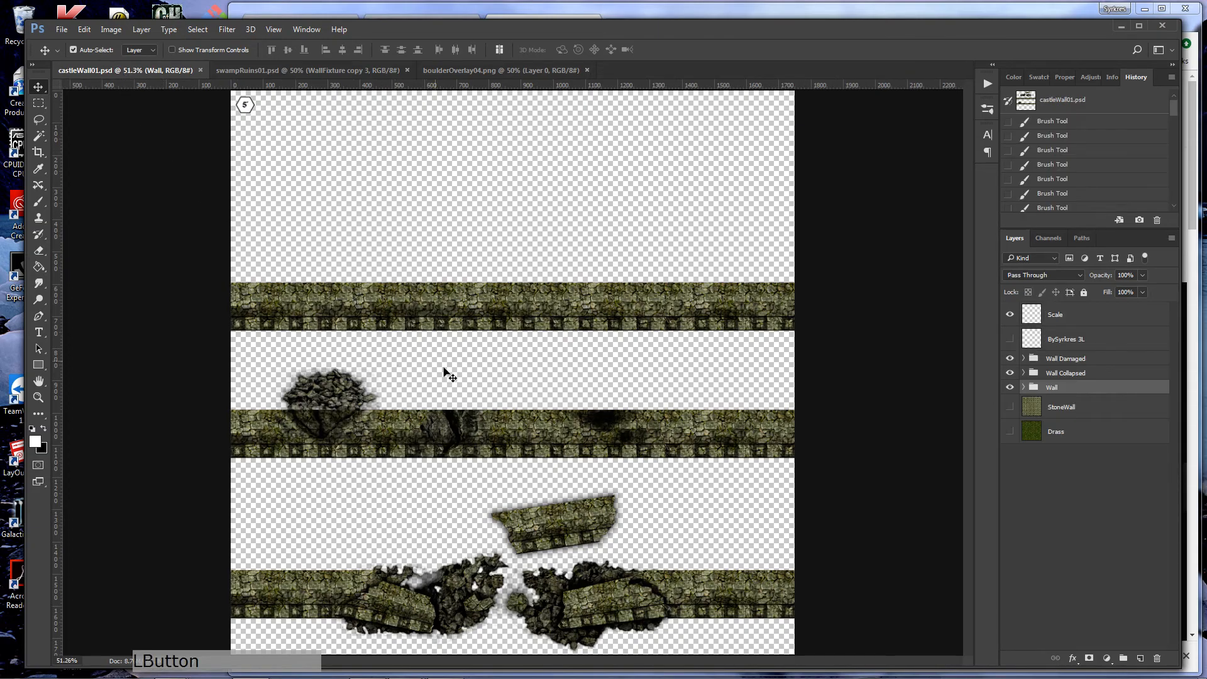
left_click(1010, 374)
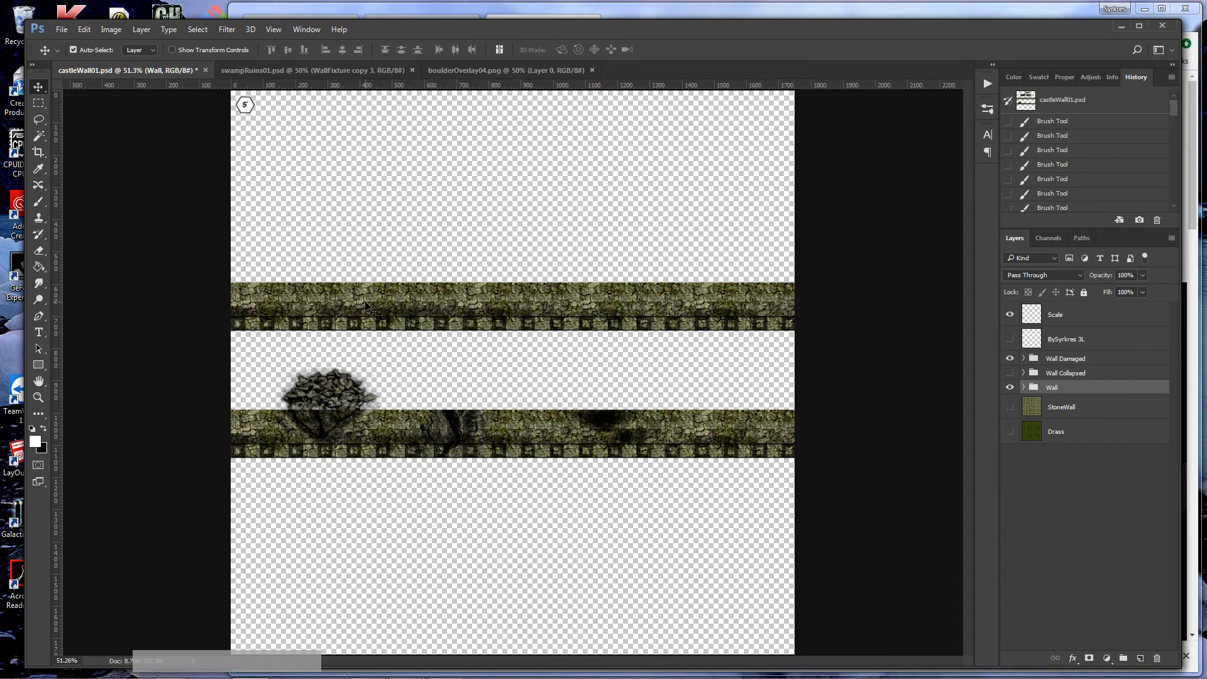
left_click(1009, 373)
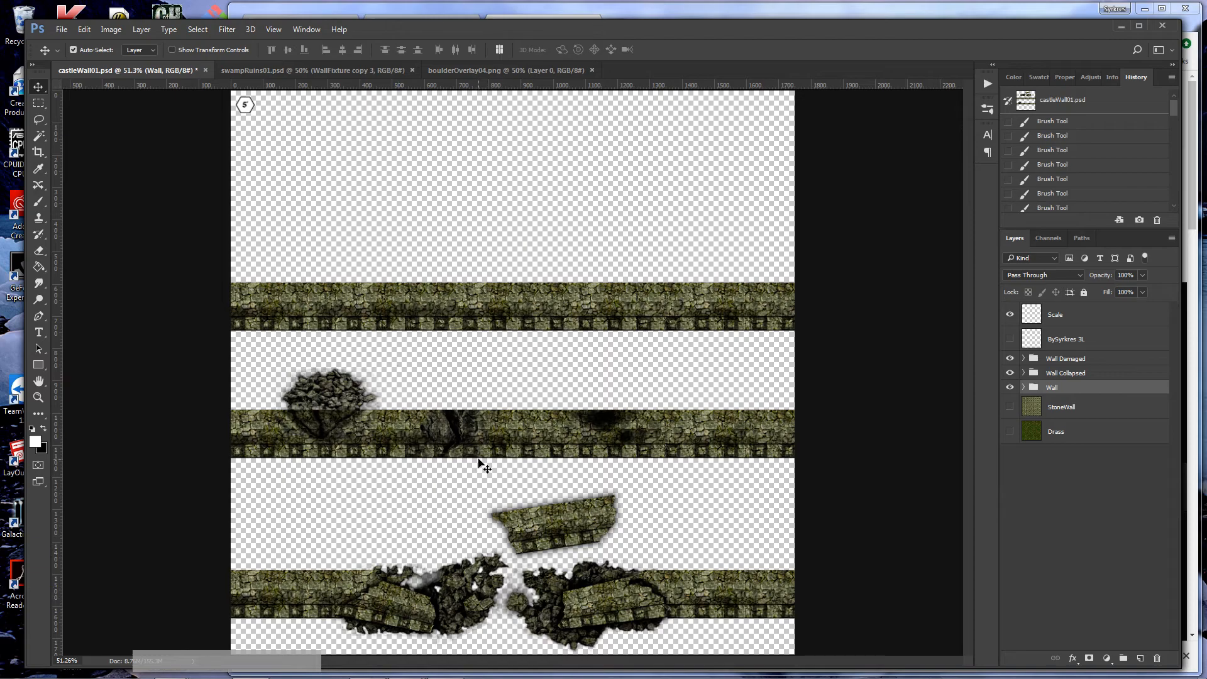
left_click(1010, 374)
- Duplicate the Wall group as "Wall Collapsed Tutorial" and move the copied wall up into the empty area above the original
right_click(1061, 390)
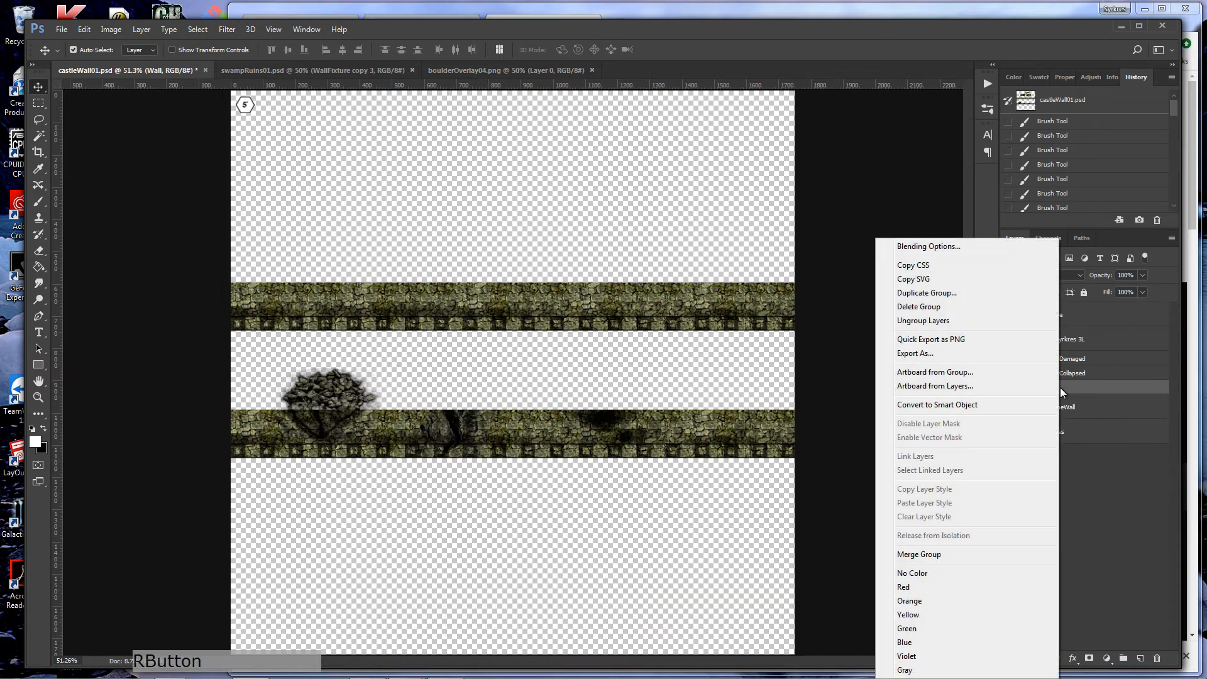
left_click(948, 294)
type("Wall")
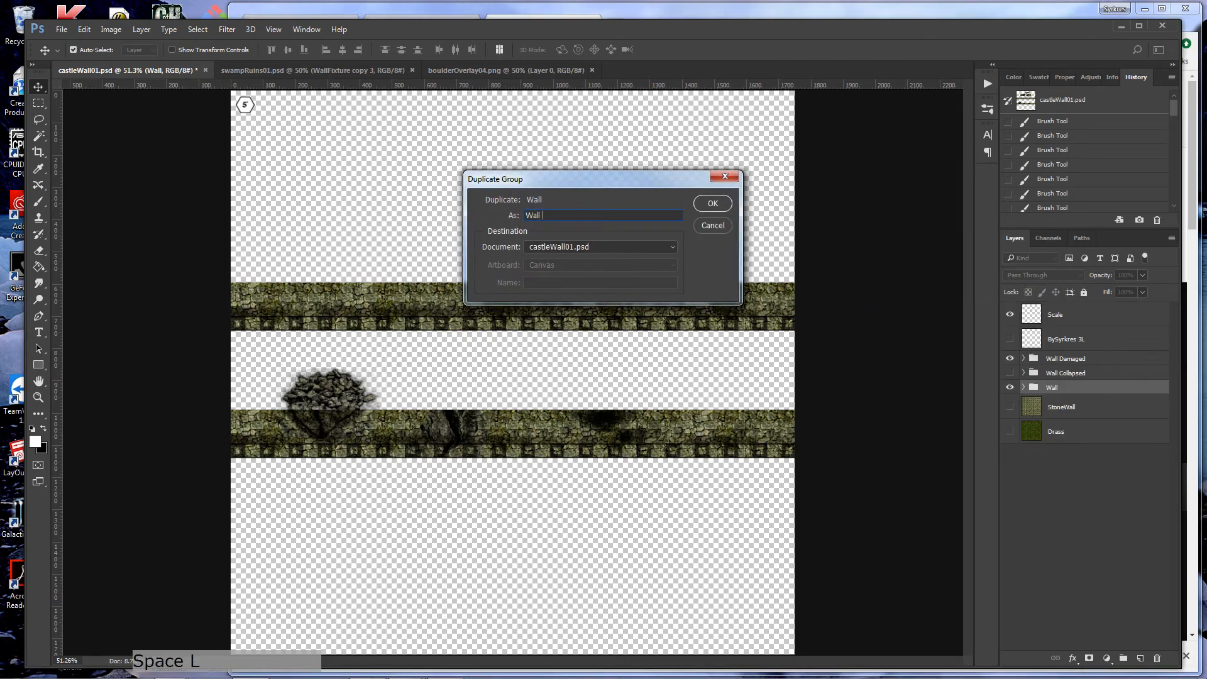
type(" Collapsed Tutorial")
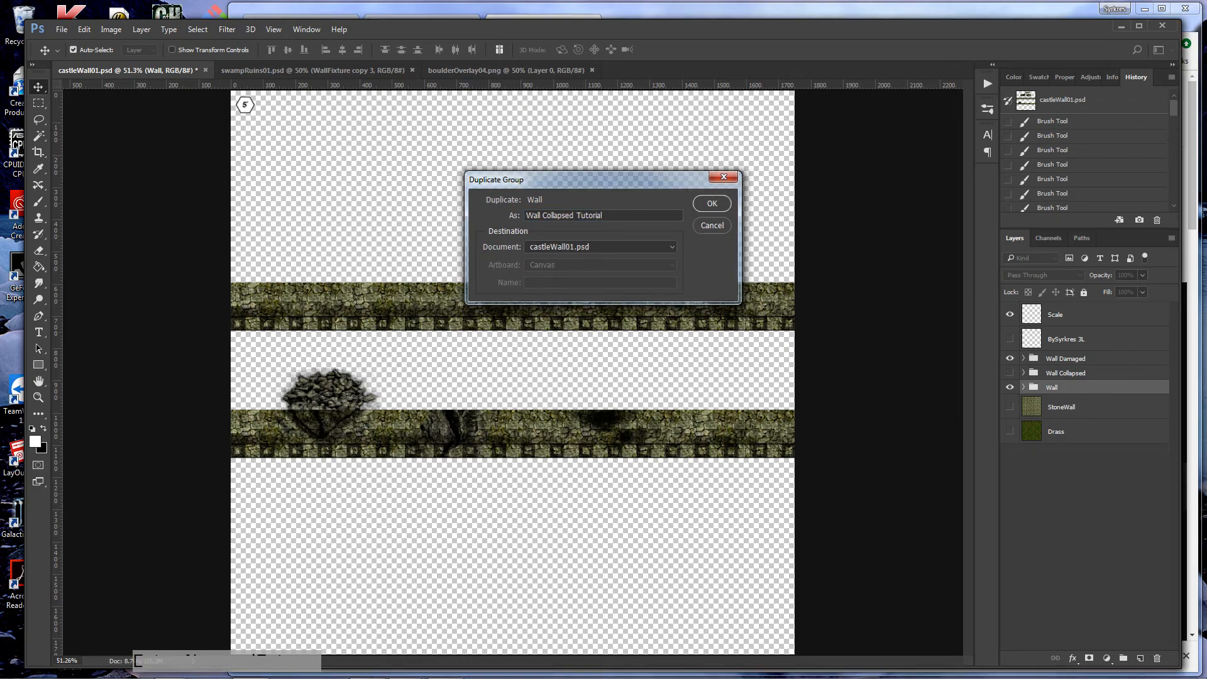
key("Return")
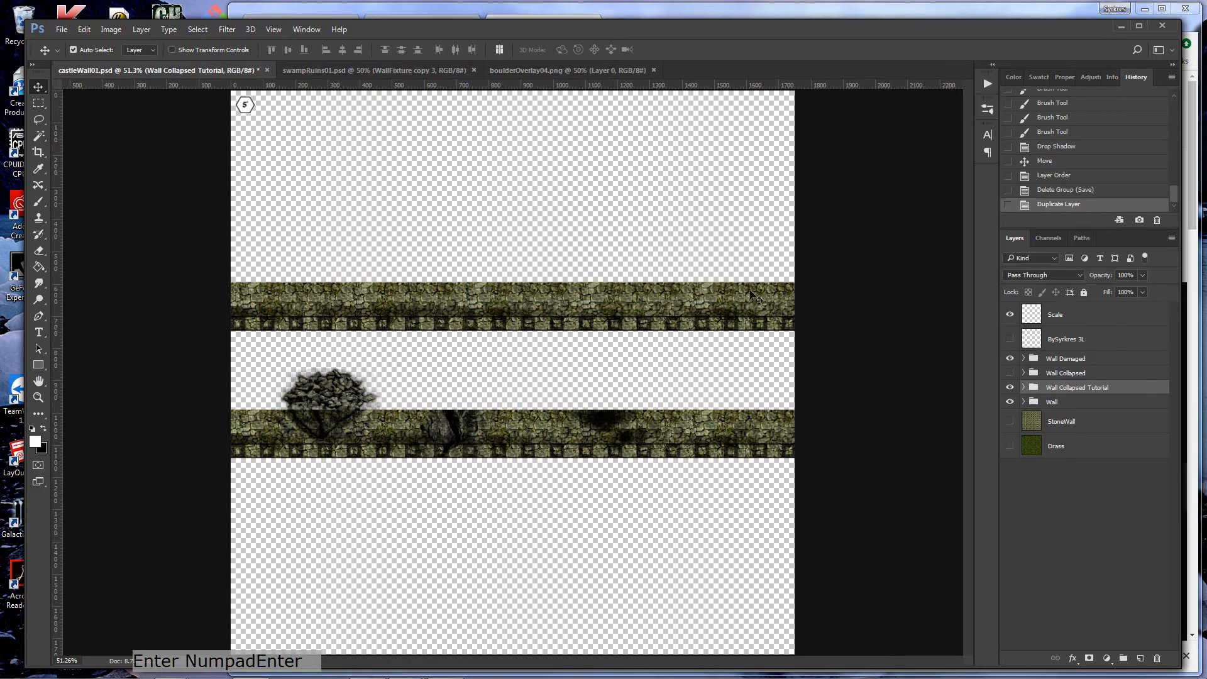
left_click_drag(680, 305, 679, 188)
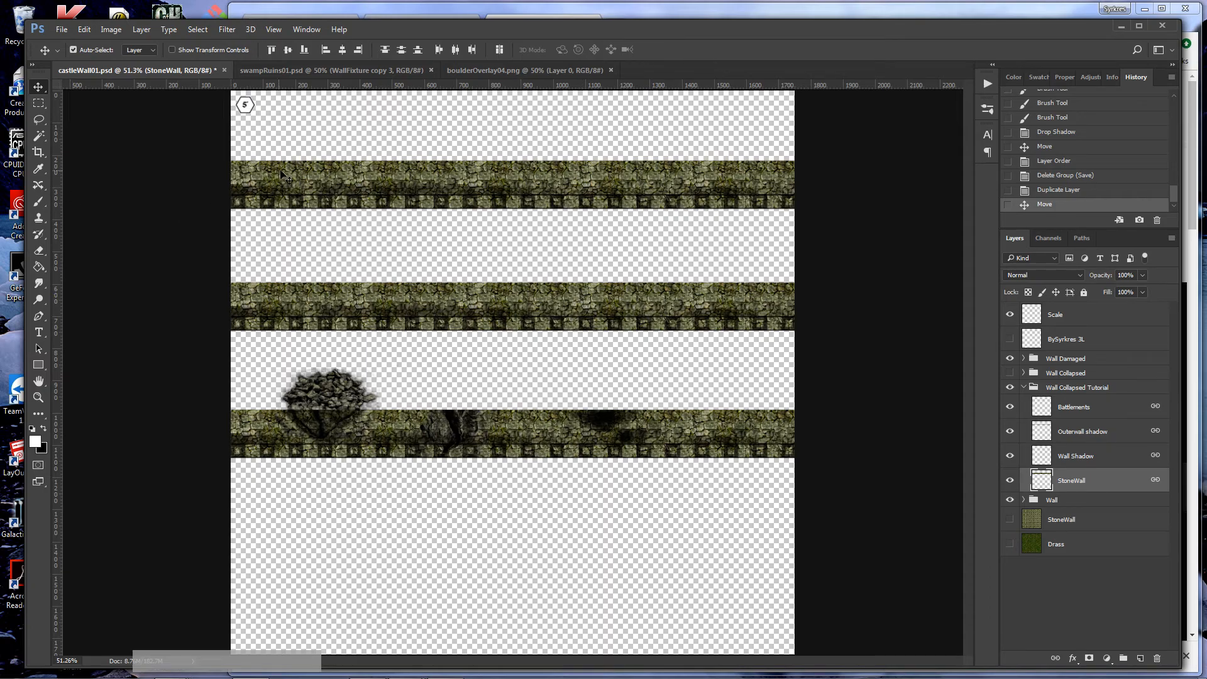
- Duplicate the tutorial group's StoneWall layer as an unlinked "StoneWall Base" layer placed directly beneath StoneWall
left_click(1053, 486)
right_click(1062, 483)
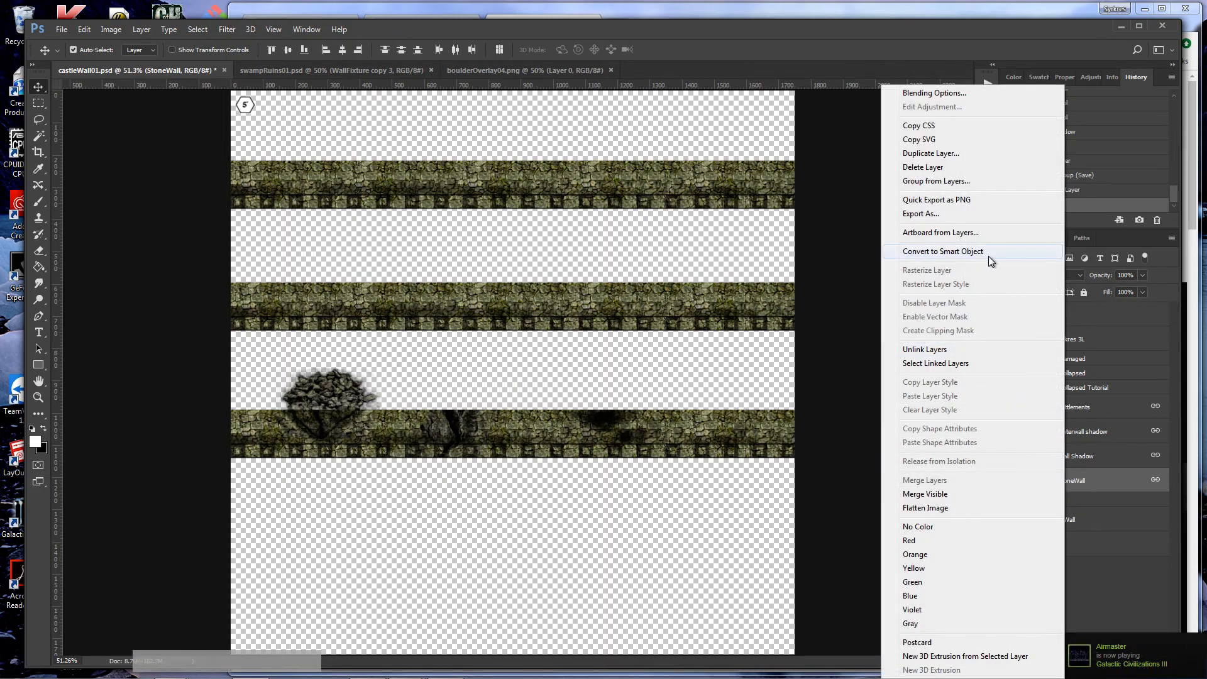
left_click(933, 157)
left_click_drag(620, 215, 569, 215)
type("Base")
key("BackSpace")
key("BackSpace")
type("ase")
key("Return")
left_click_drag(1067, 488, 1060, 518)
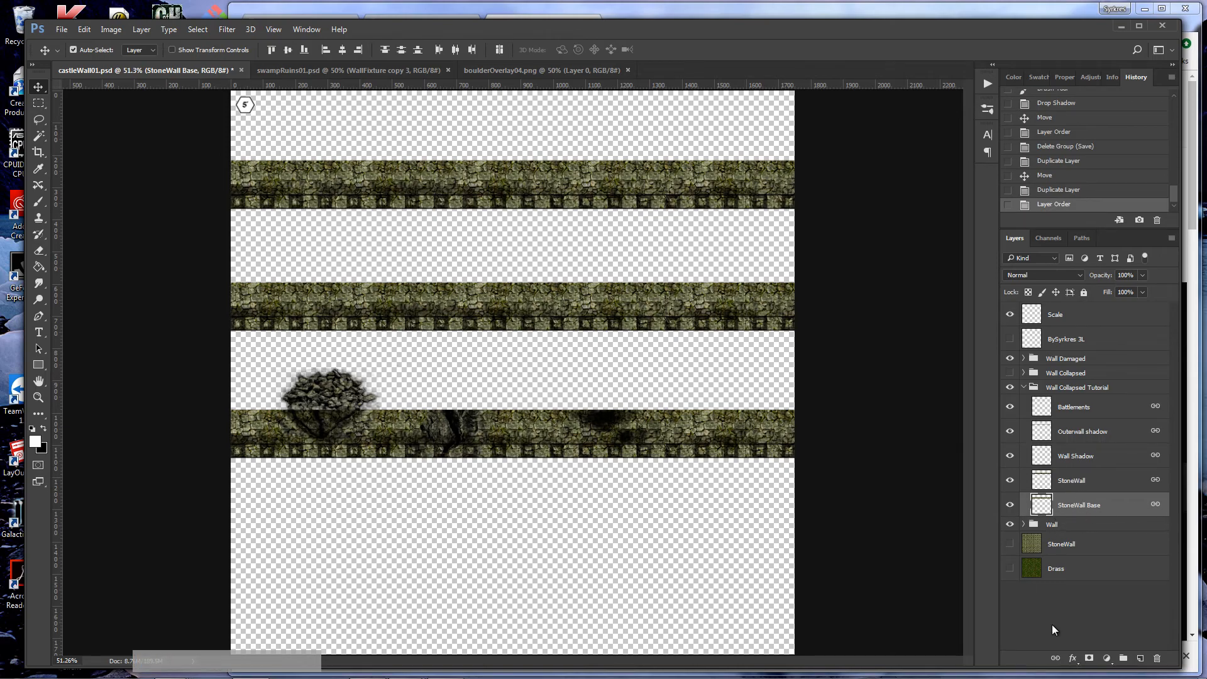
left_click(1060, 656)
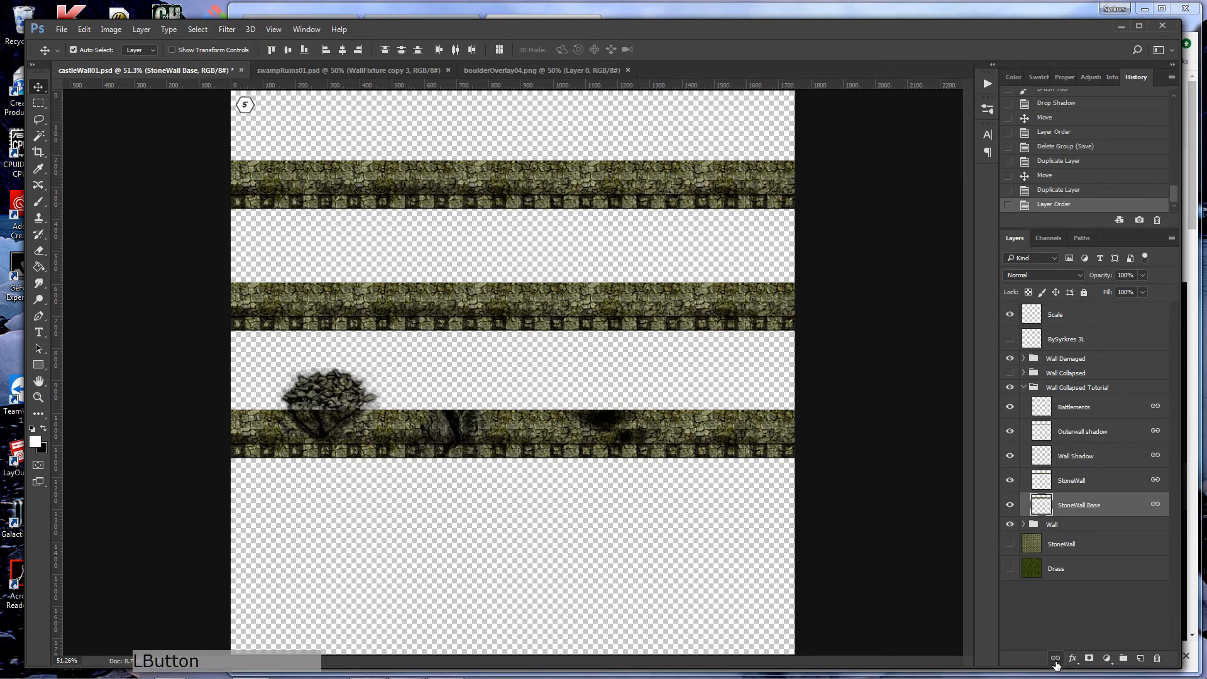
- Hide StoneWall Base and merge the Battlements, Outerwall shadow, Wall Shadow and StoneWall layers of the tutorial group
left_click(1070, 479)
left_click(1067, 409, "shift")
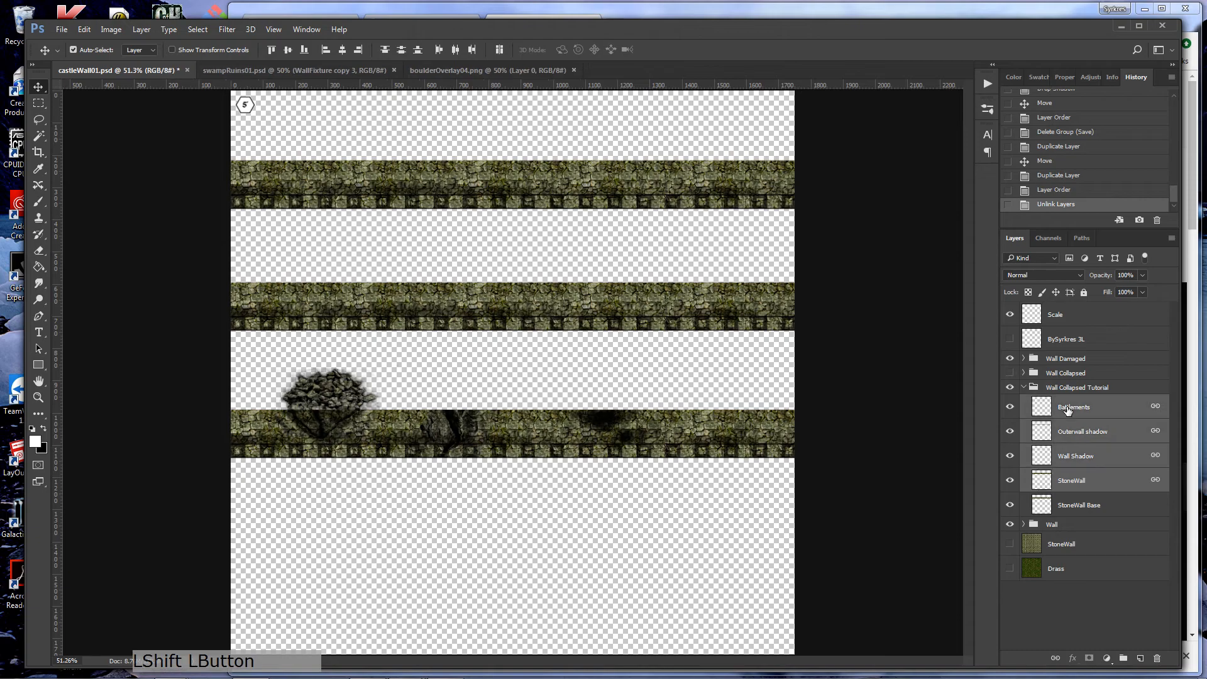
left_click(1009, 408)
left_click(1010, 407)
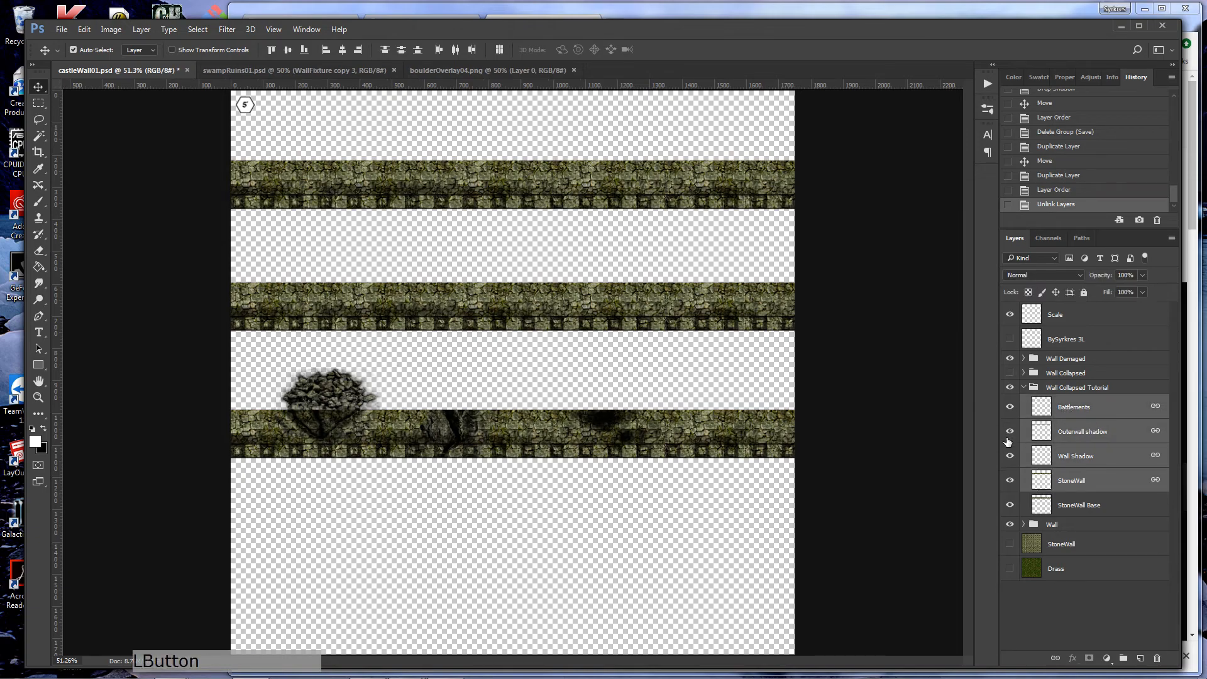
left_click(1011, 434)
left_click(1010, 458)
left_click(1010, 457)
left_click(1010, 482)
left_click(1010, 482)
left_click(1010, 482)
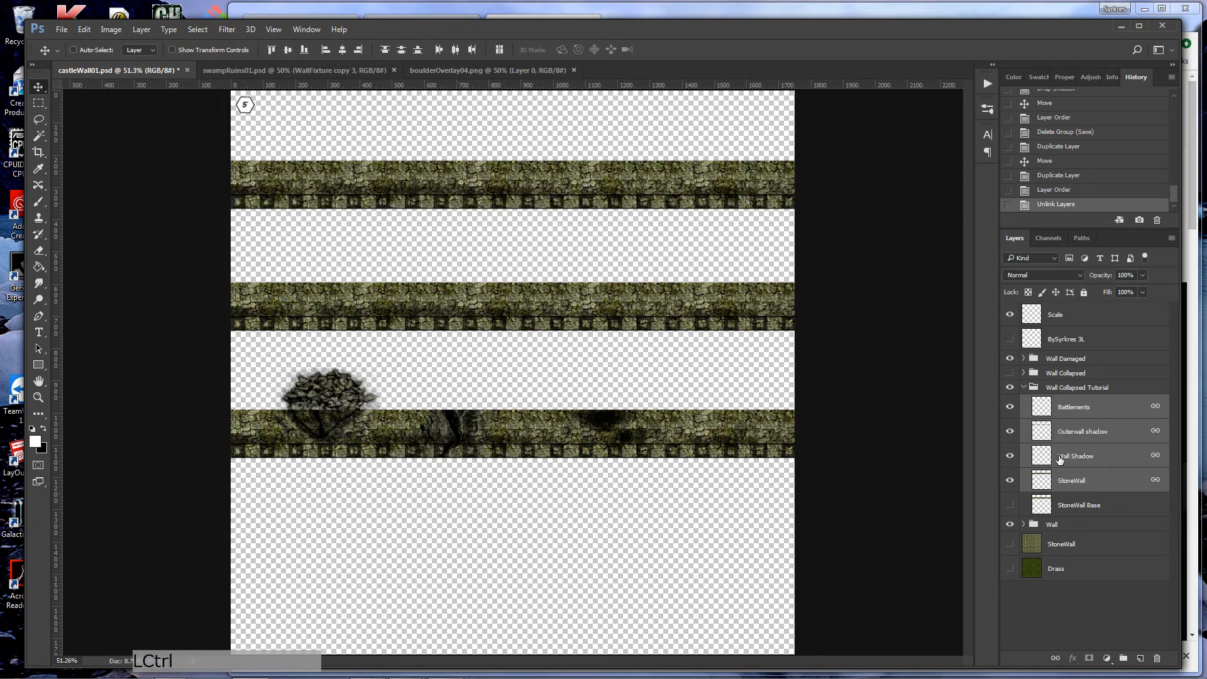
key("ctrl+e")
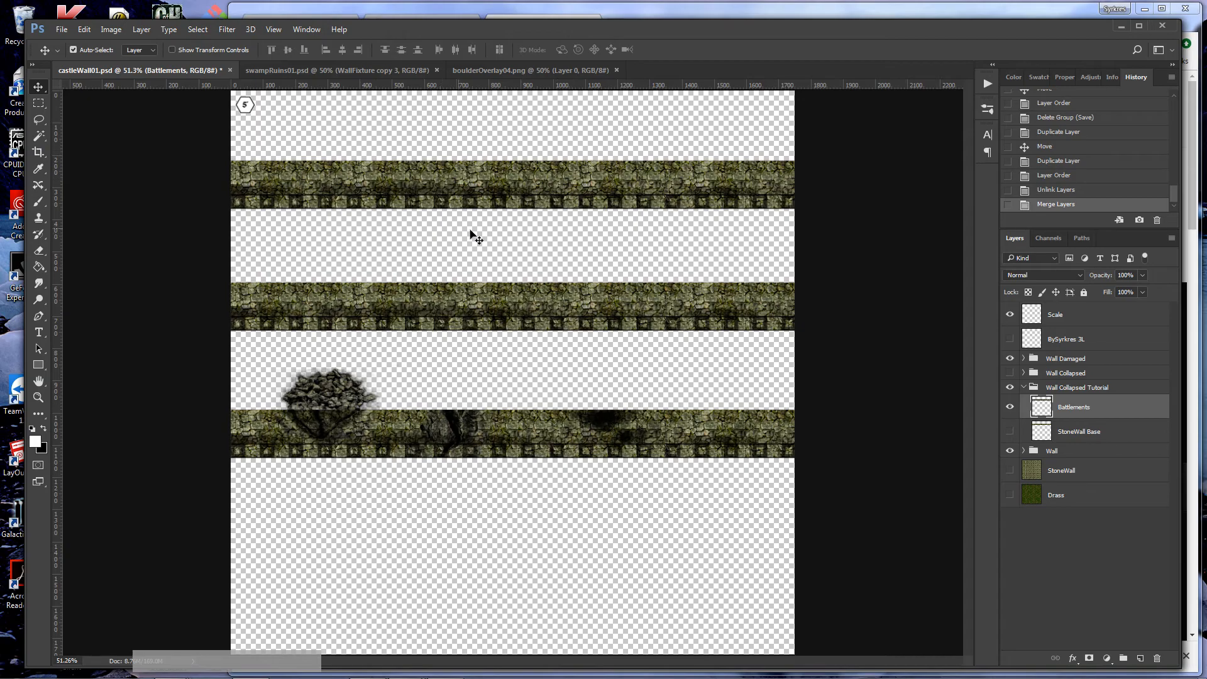
- Lasso and cut out the long middle section of the uppermost wall, paste it as a new layer and place it just below the gap
key("z")
mouse_move(483, 177)
left_mouse_down()
mouse_move(534, 180)
mouse_move(507, 180)
left_mouse_up()
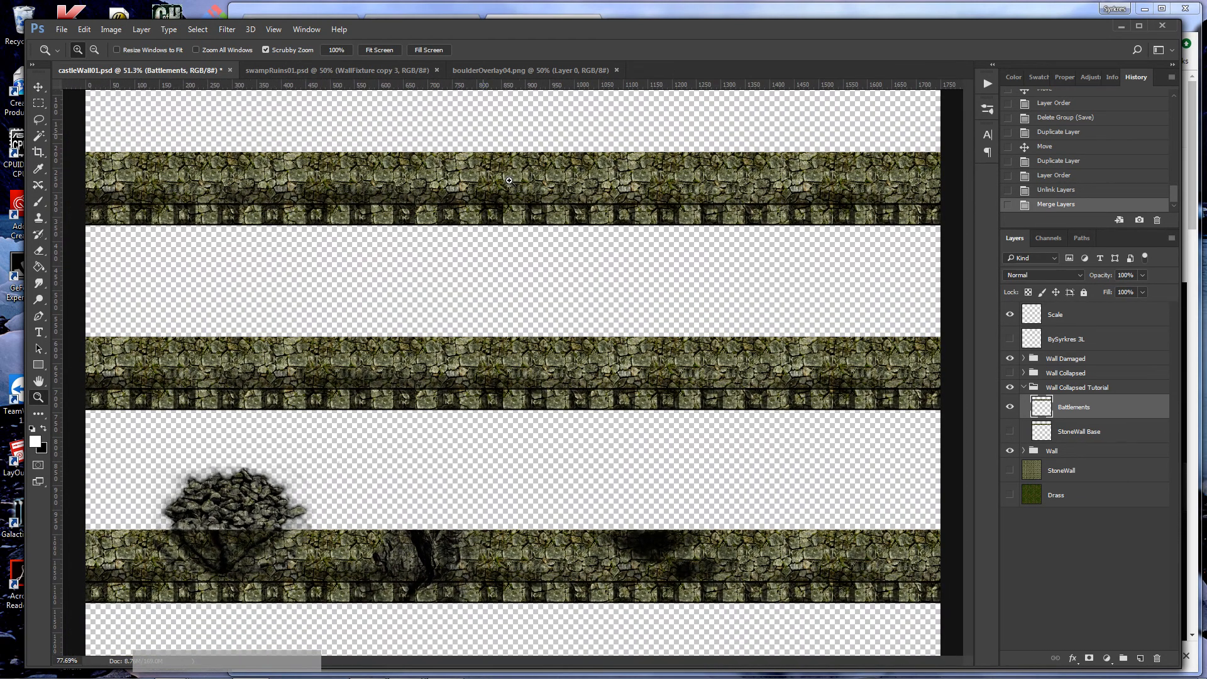
scroll(569, 309, "up", 3)
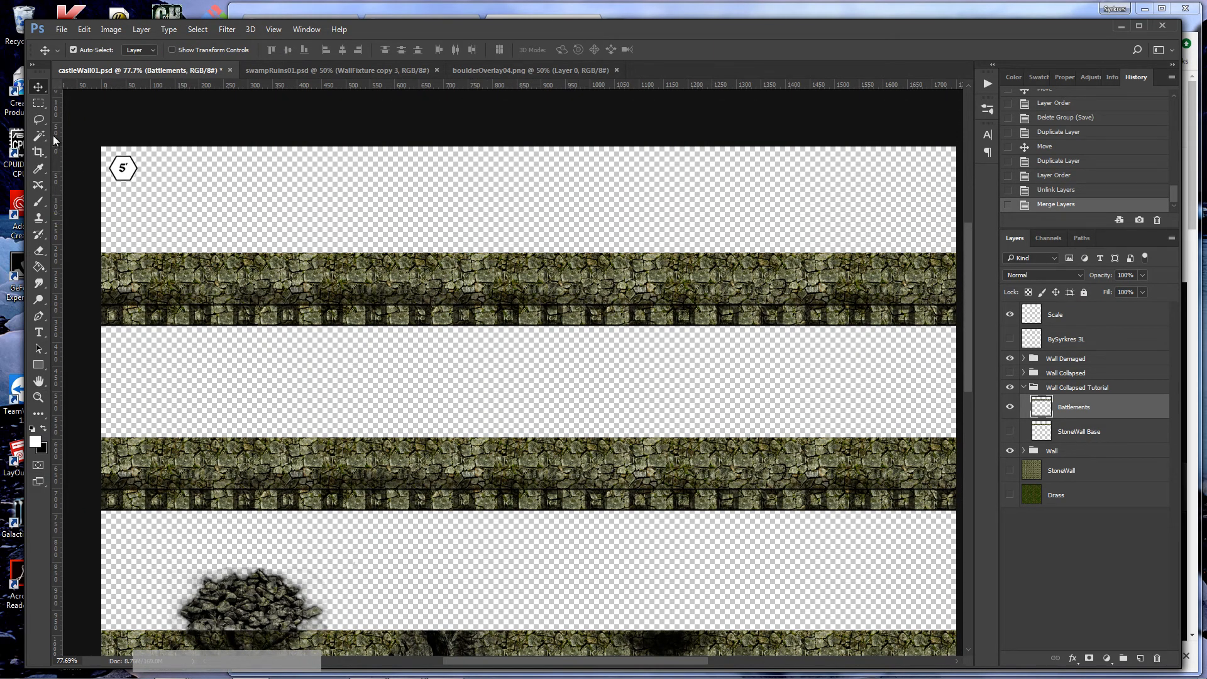
left_click(38, 120)
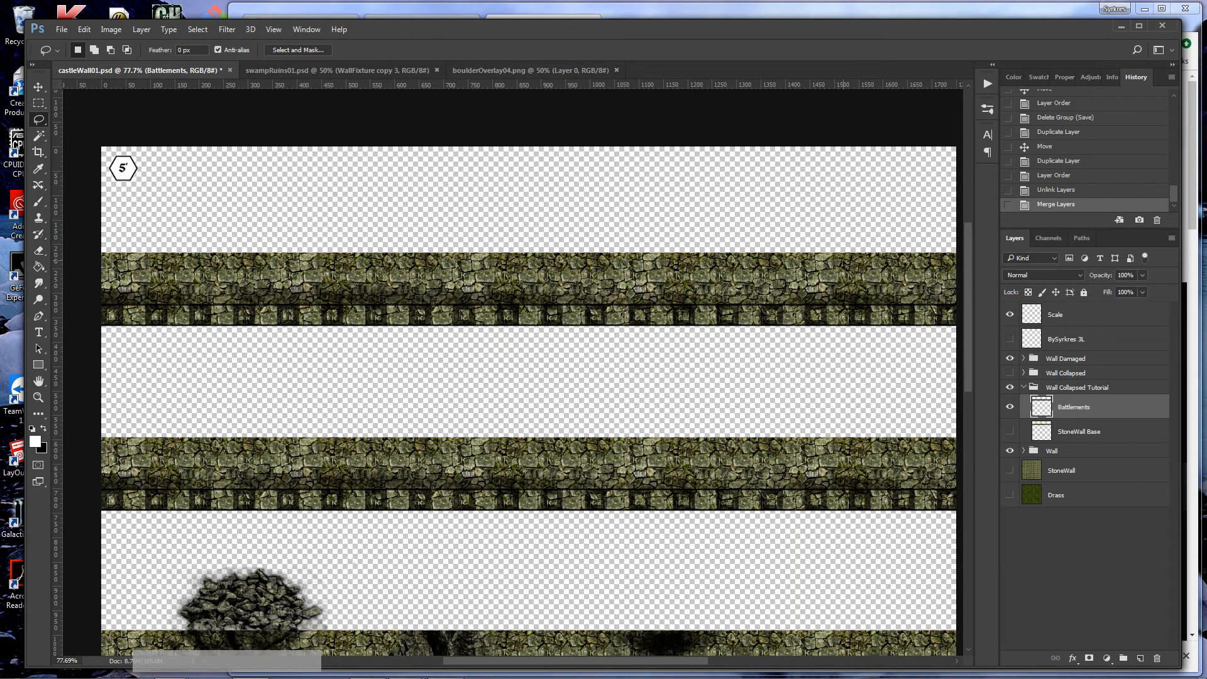
mouse_move(360, 226)
left_mouse_down()
mouse_move(283, 225)
mouse_move(245, 241)
mouse_move(219, 323)
mouse_move(244, 342)
mouse_move(816, 341)
mouse_move(828, 312)
mouse_move(779, 226)
left_mouse_up()
key("ctrl+x")
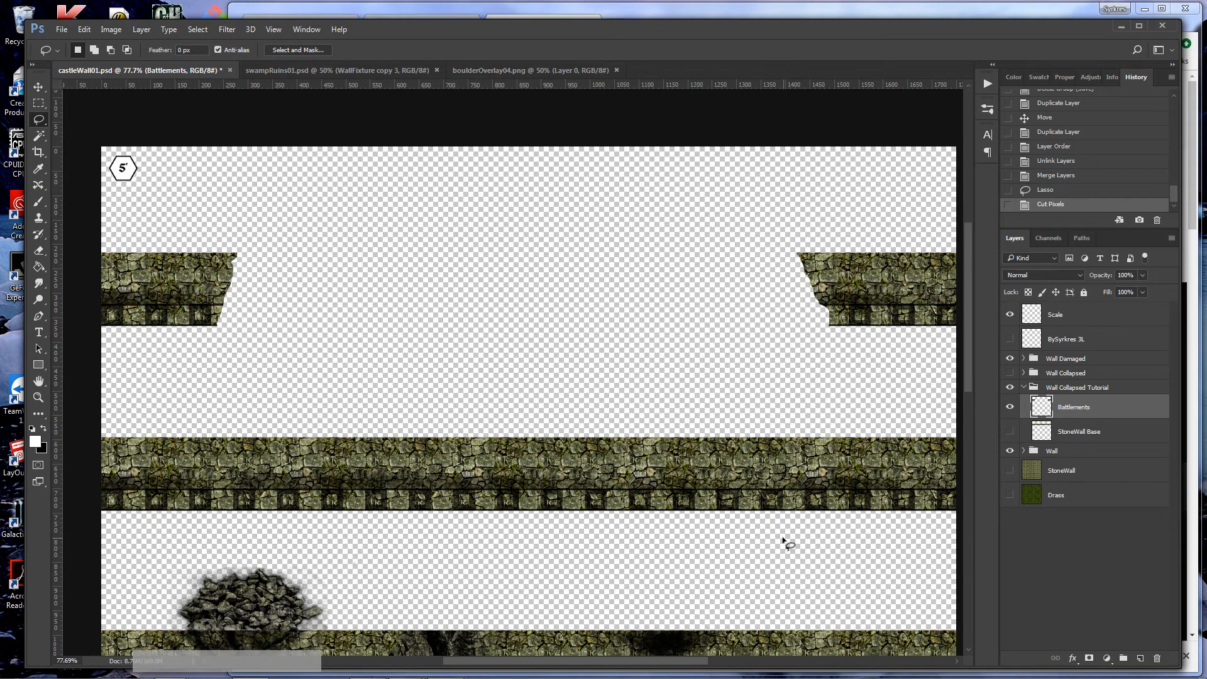
key("ctrl+v")
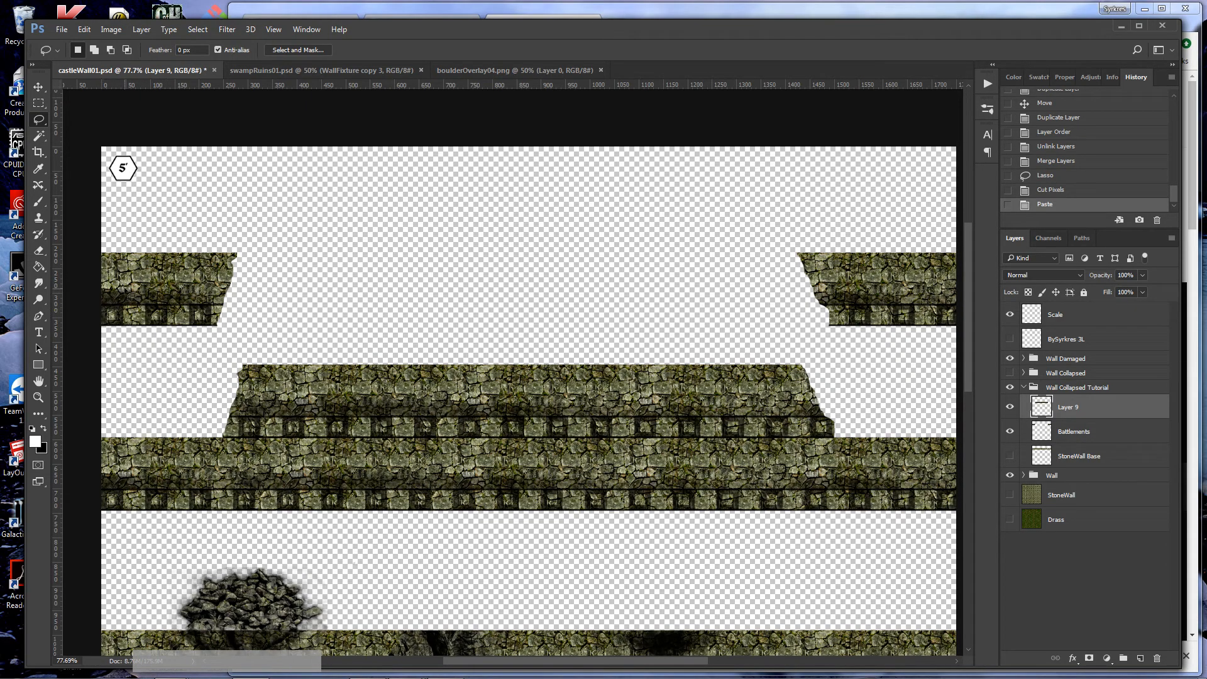
key("v")
left_click_drag(439, 380, 431, 341)
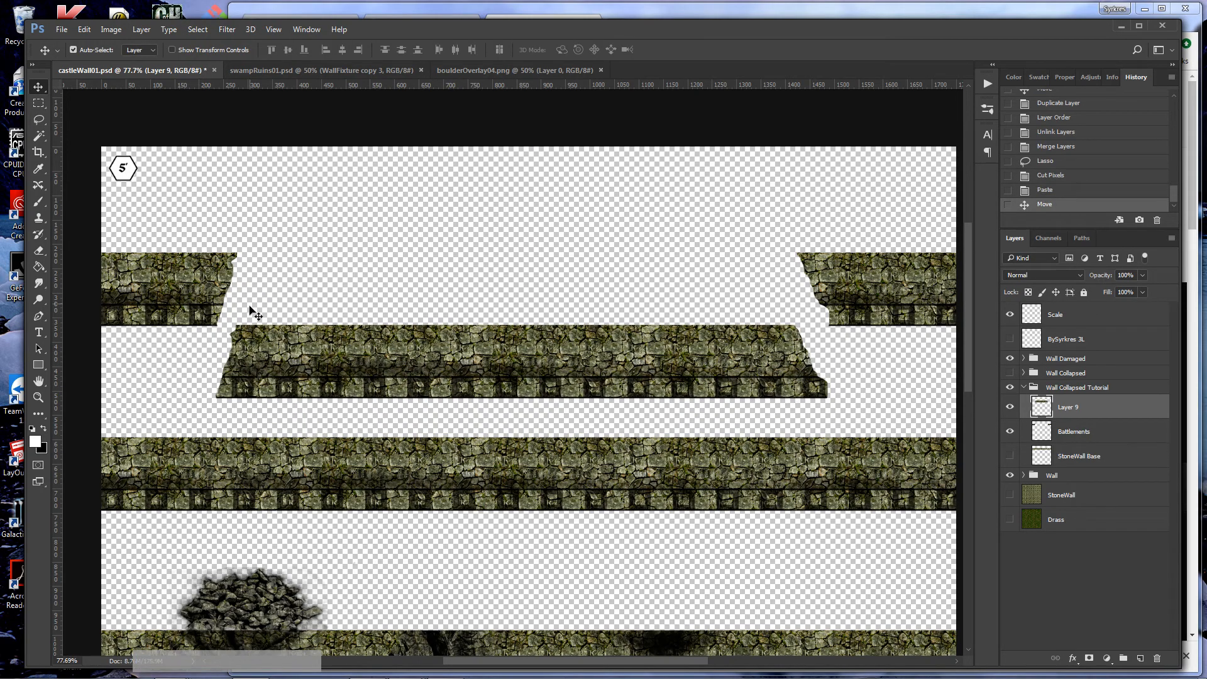
- Cut the left end off the detached wall section with the Lasso, paste it as a new layer and set it beside the left wall stub
left_click(39, 120)
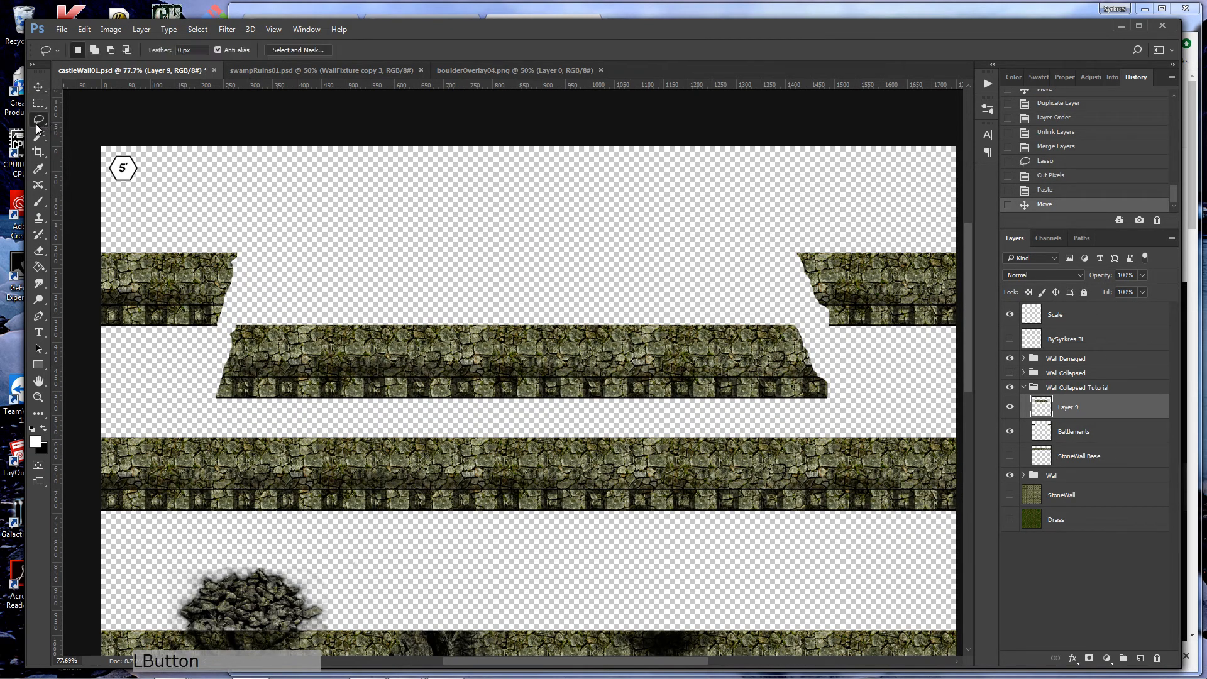
mouse_move(330, 296)
left_mouse_down()
mouse_move(356, 326)
mouse_move(349, 414)
mouse_move(224, 426)
mouse_move(167, 364)
mouse_move(247, 225)
left_mouse_up()
key("ctrl+x")
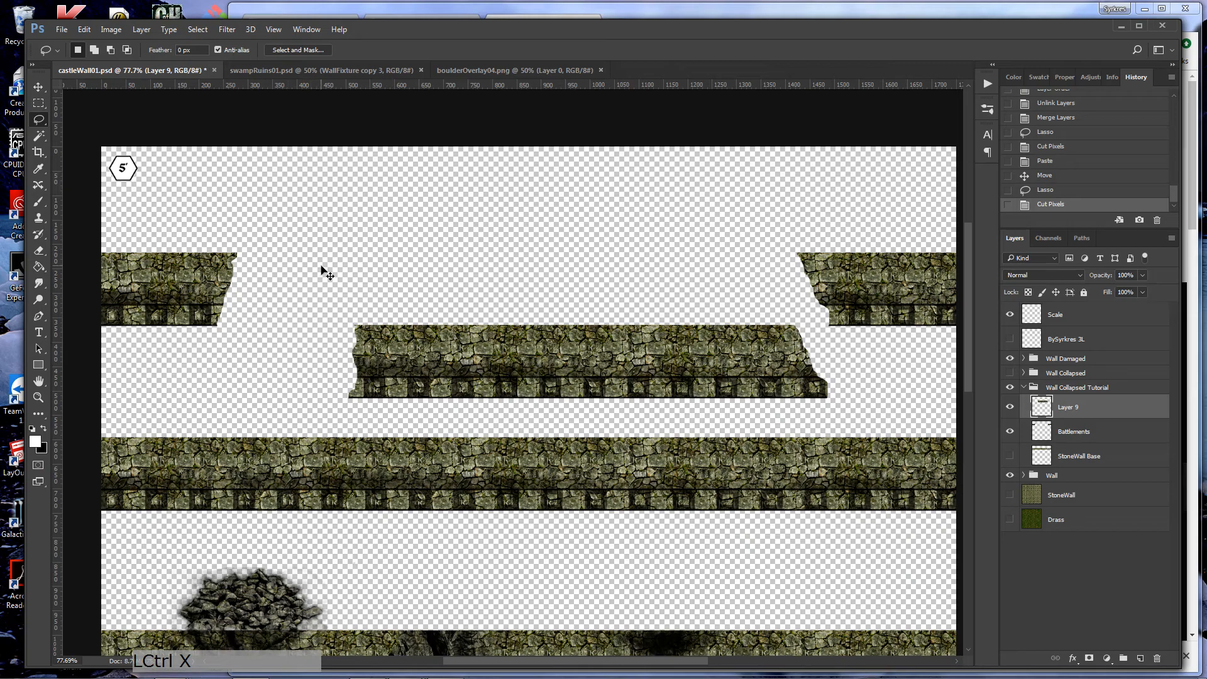
key("ctrl+v")
key("v")
left_click_drag(552, 411, 299, 367)
left_click(768, 315)
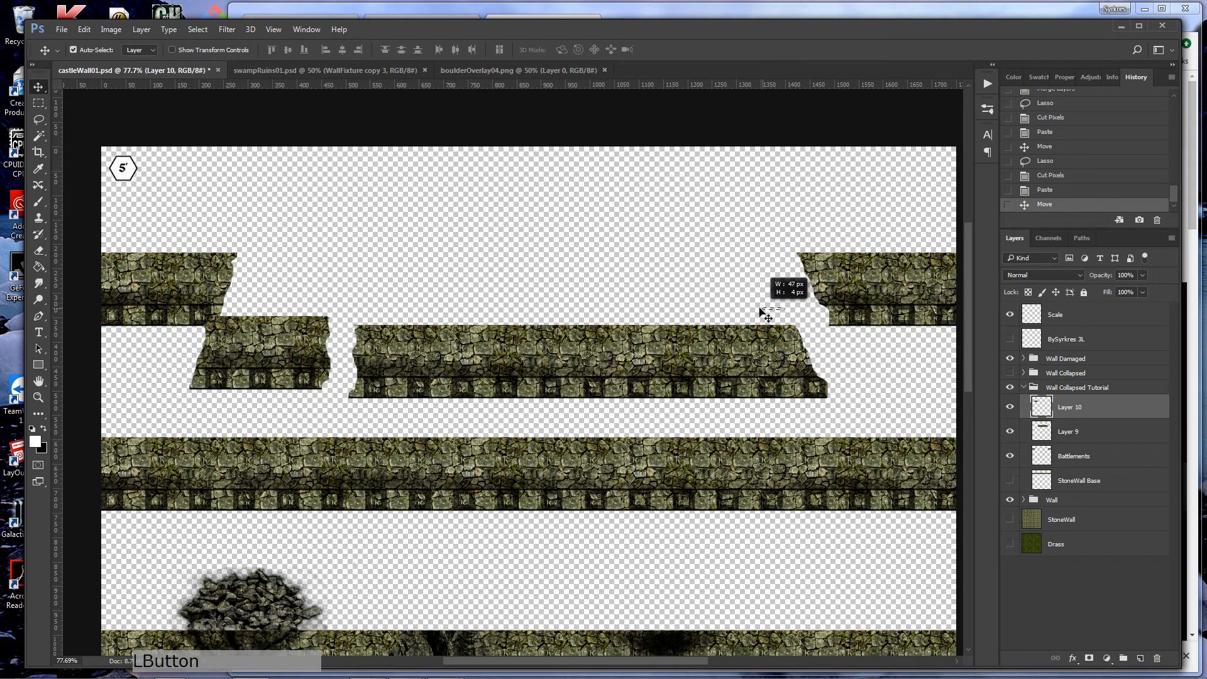
- Cut the right end off the Layer 9 wall section, paste it as a new layer and move it next to the right wall stub
key("l")
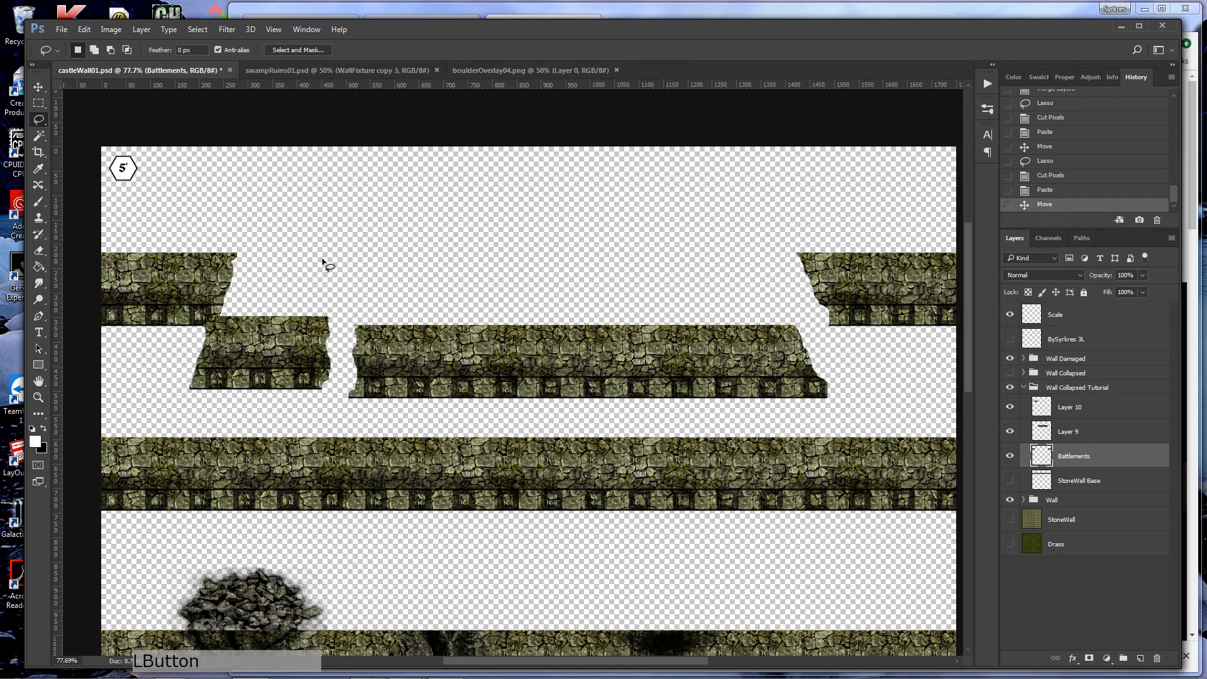
mouse_move(748, 310)
left_mouse_down()
mouse_move(700, 324)
mouse_move(671, 403)
mouse_move(831, 420)
mouse_move(894, 293)
left_mouse_up()
key("ctrl+x")
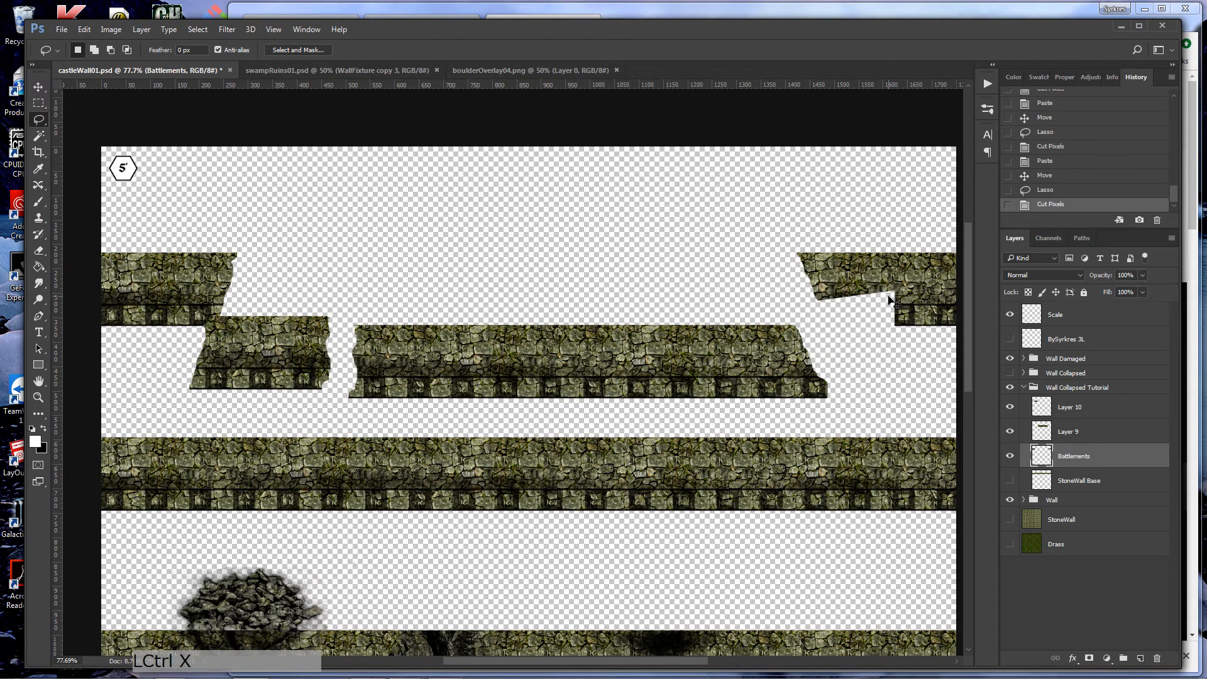
key("ctrl+z")
left_click(1070, 433)
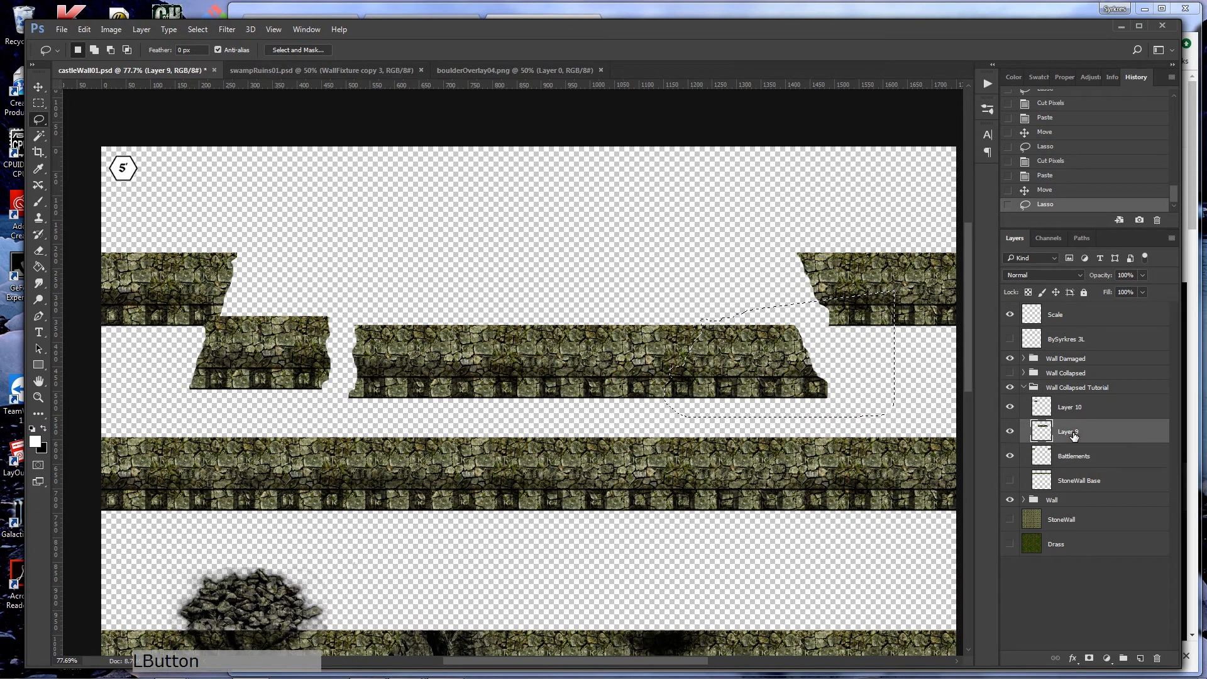
key("ctrl+x")
key("ctrl+v")
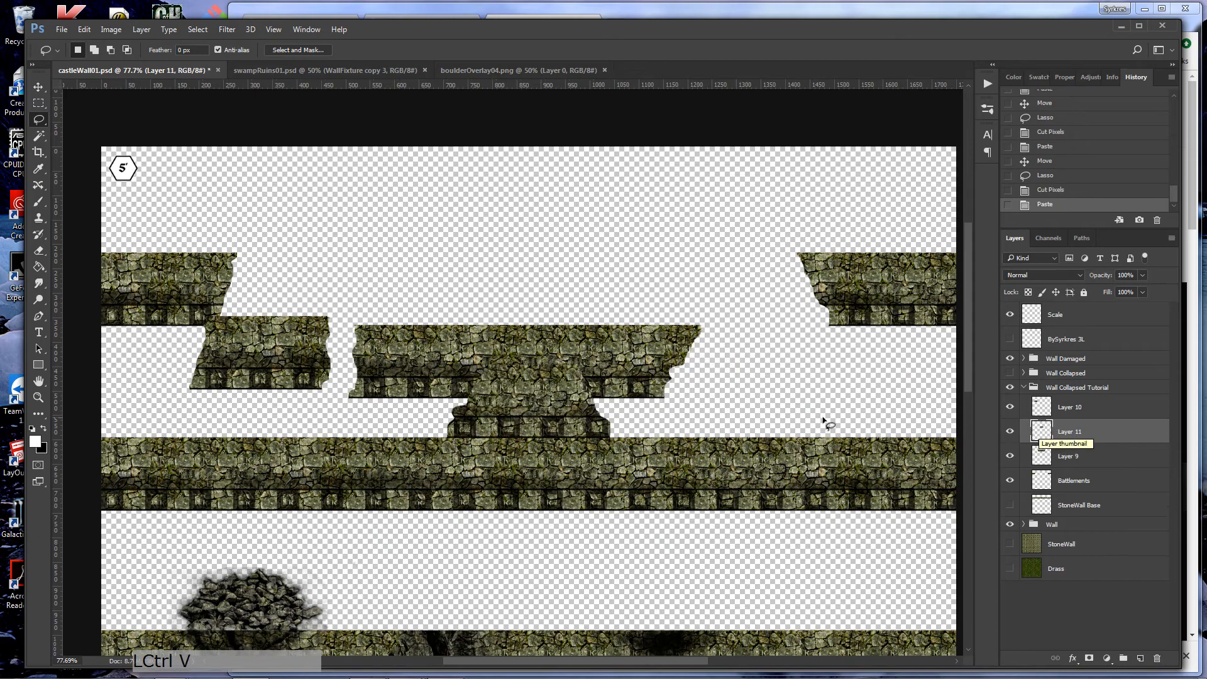
key("v")
left_click_drag(536, 404, 742, 298)
- Lasso and cut the right part of the remaining Layer 9 section, paste it as a new layer and move it above the right wall stub
left_click(1035, 405)
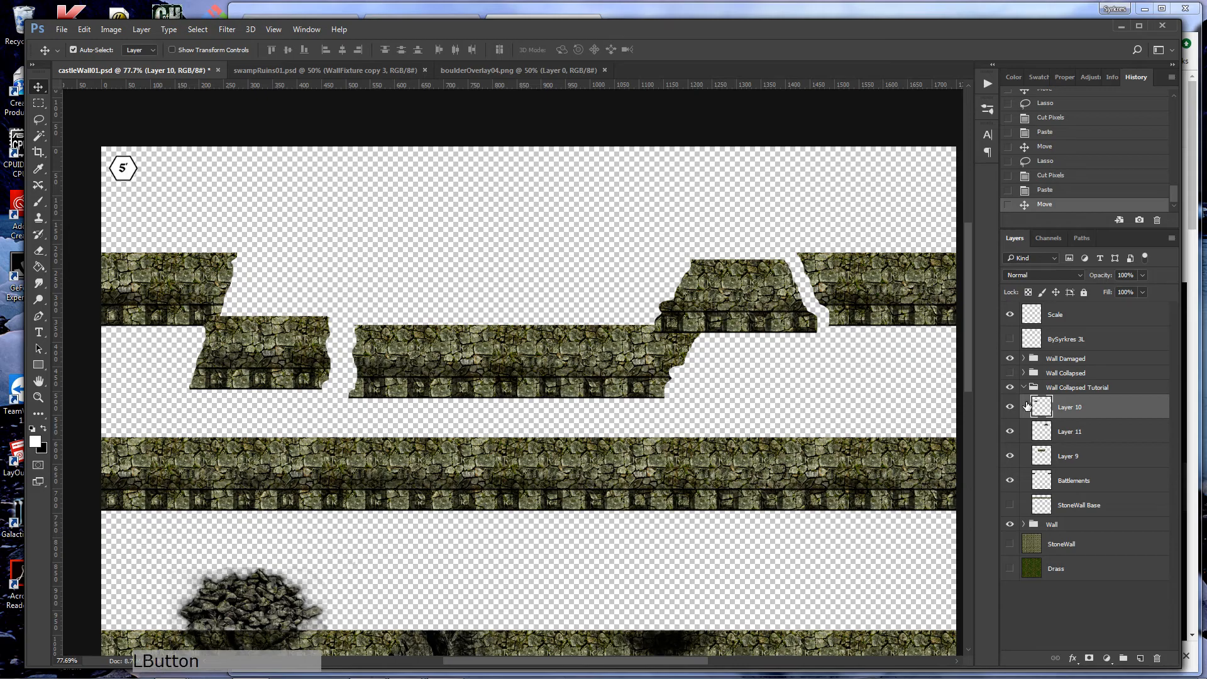
left_click(511, 301)
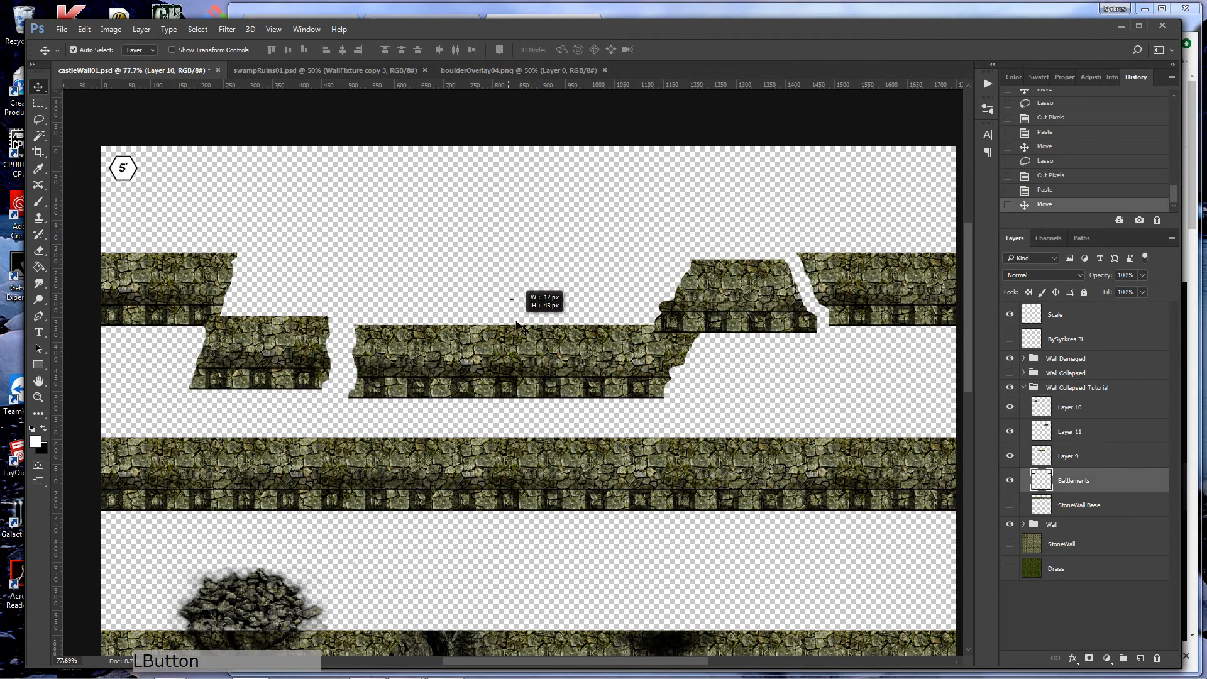
left_click(38, 120)
mouse_move(473, 296)
left_mouse_down()
mouse_move(577, 403)
mouse_move(659, 423)
mouse_move(752, 343)
mouse_move(733, 253)
left_mouse_up()
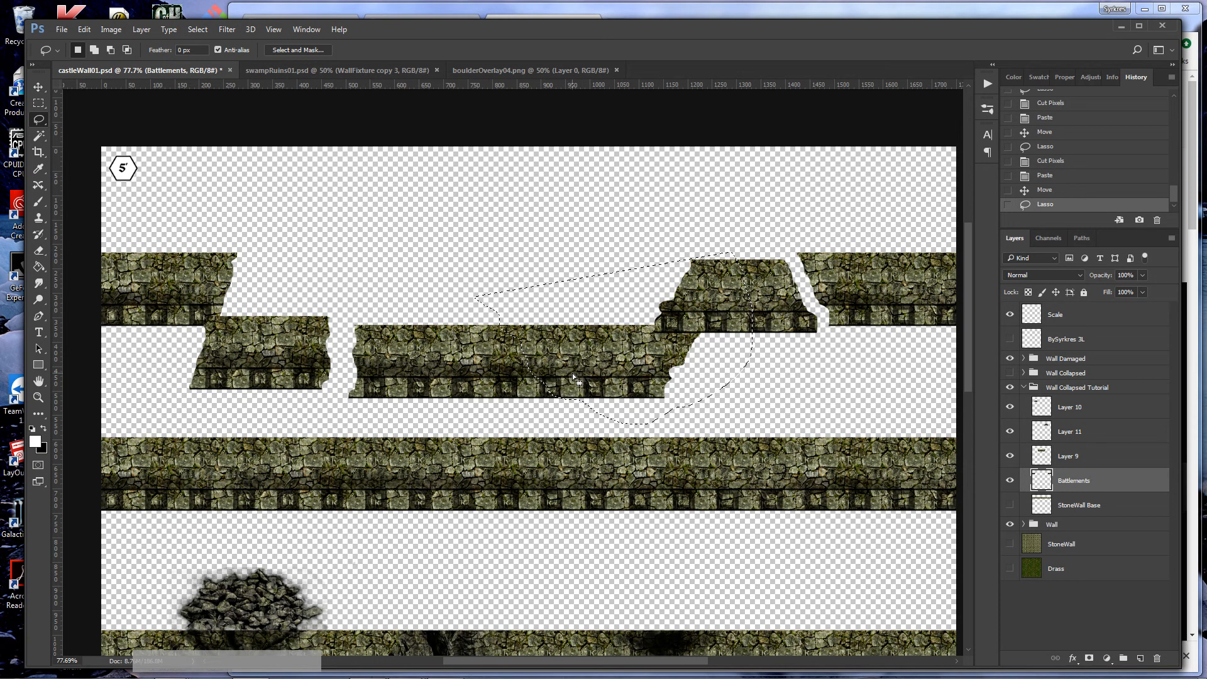
key("ctrl+x")
left_click(512, 271)
left_click(1055, 458)
key("ctrl+x")
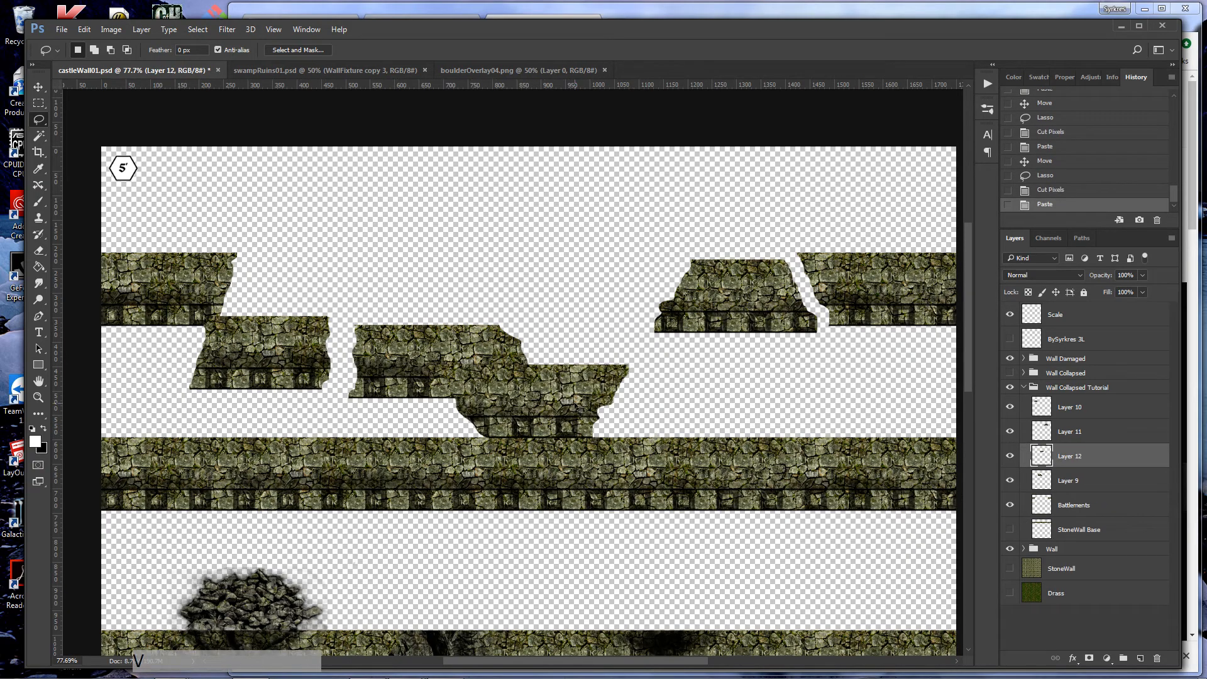
key("v")
mouse_move(585, 390)
left_mouse_down()
mouse_move(654, 186)
mouse_move(873, 184)
left_mouse_up()
- Move the remaining Layer 9 wall piece above the gap and cut off its pointed lower-right tip with the Lasso
left_click_drag(551, 395, 513, 235)
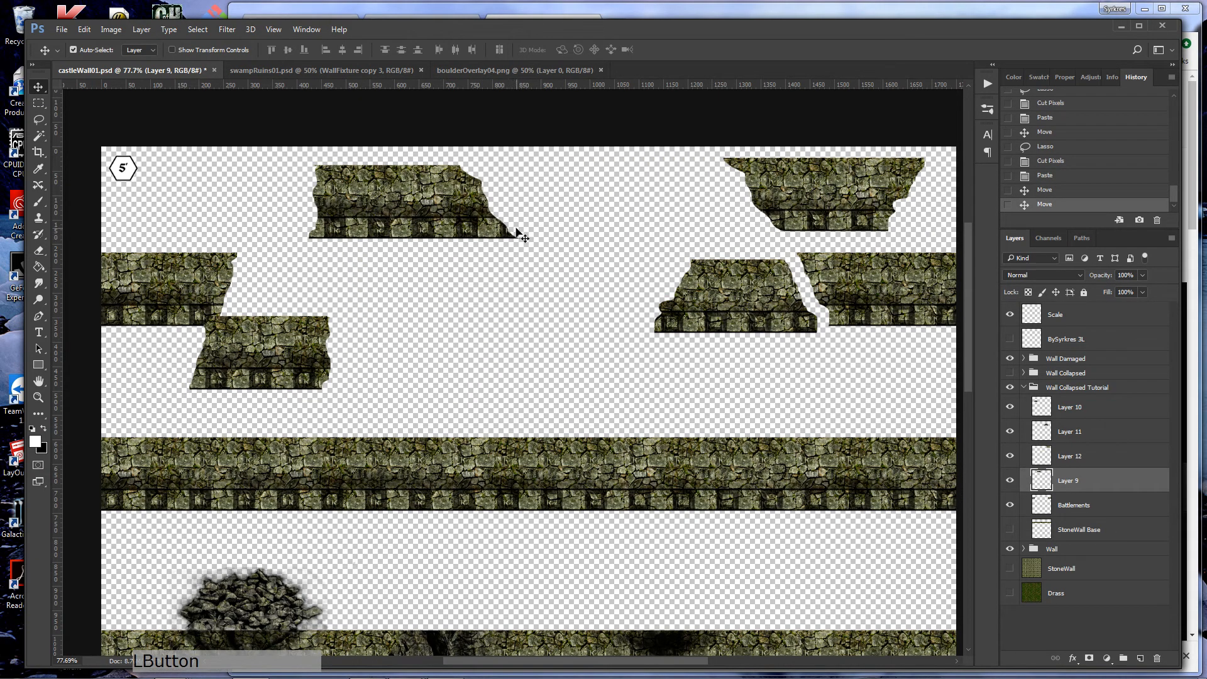
left_click(39, 119)
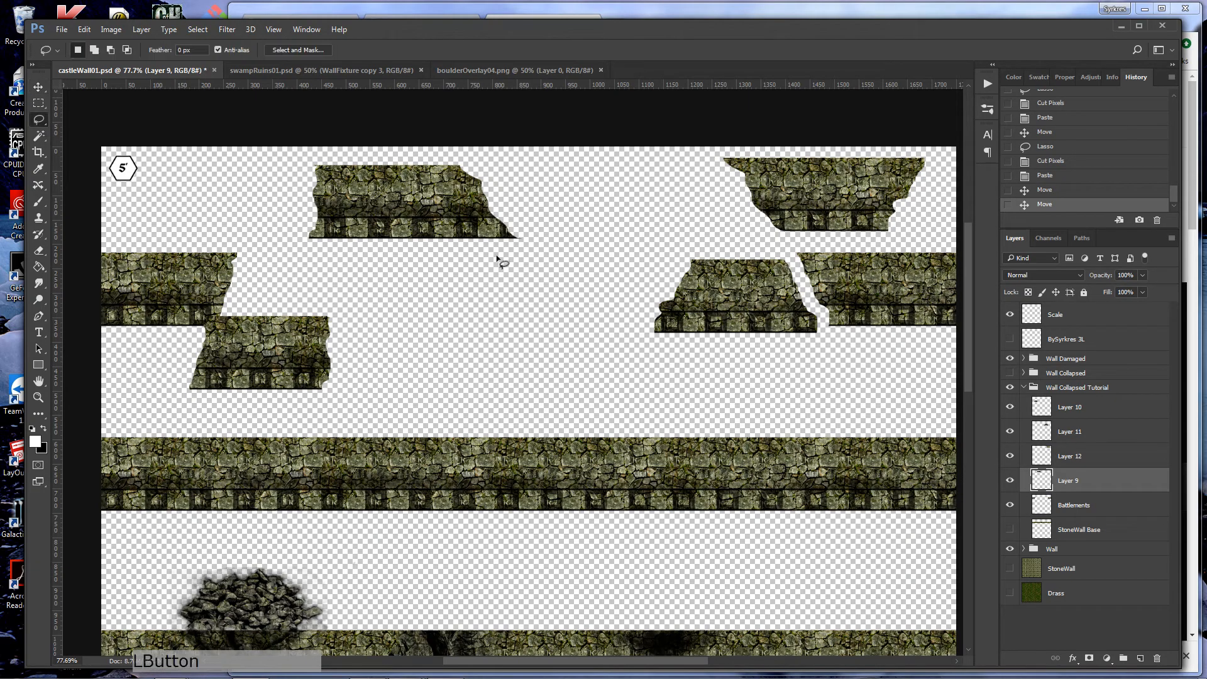
mouse_move(522, 221)
left_mouse_down()
mouse_move(493, 249)
mouse_move(527, 256)
mouse_move(558, 251)
left_mouse_up()
key("ctrl+x")
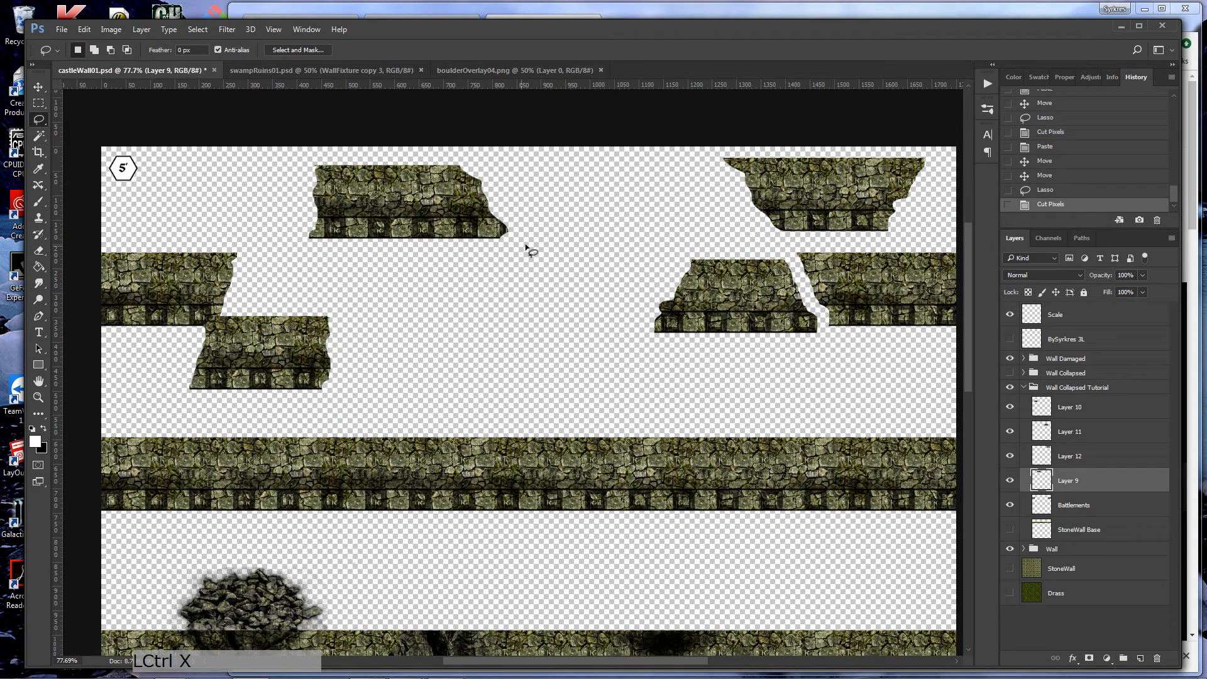
- Move the Layer 9 wall piece further up and left above the gap, and set the Layer 10 piece beside the left wall stub
key("v")
left_click_drag(433, 200, 399, 189)
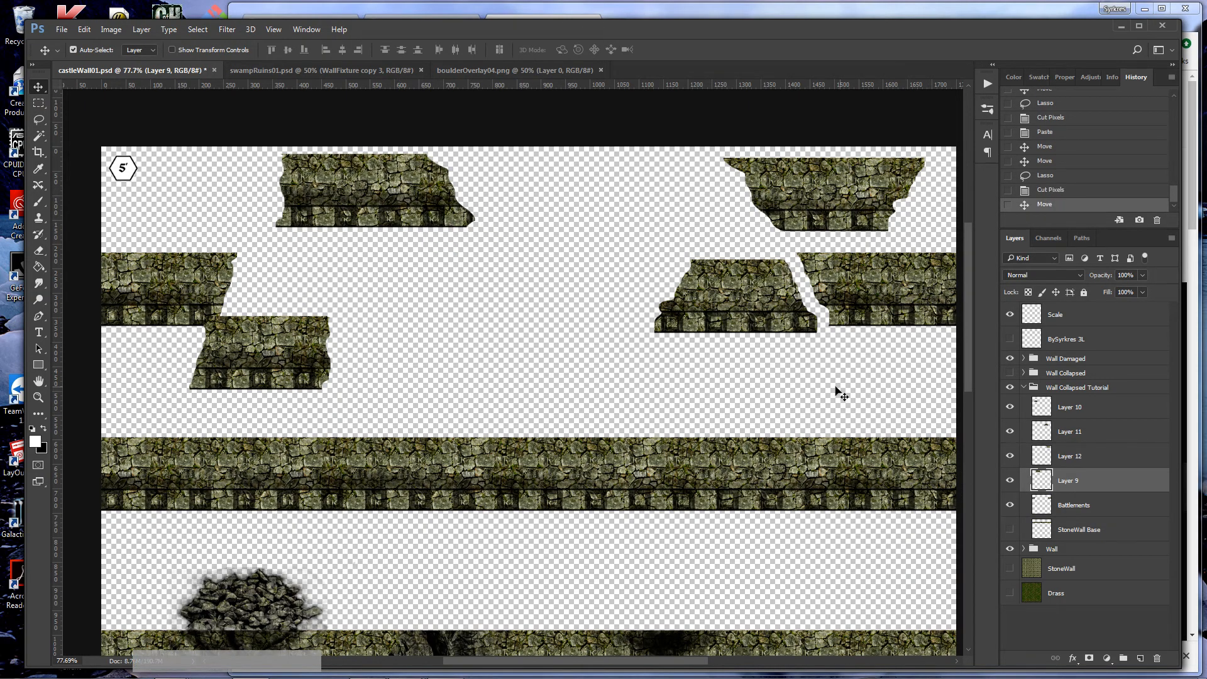
left_click_drag(277, 345, 319, 315)
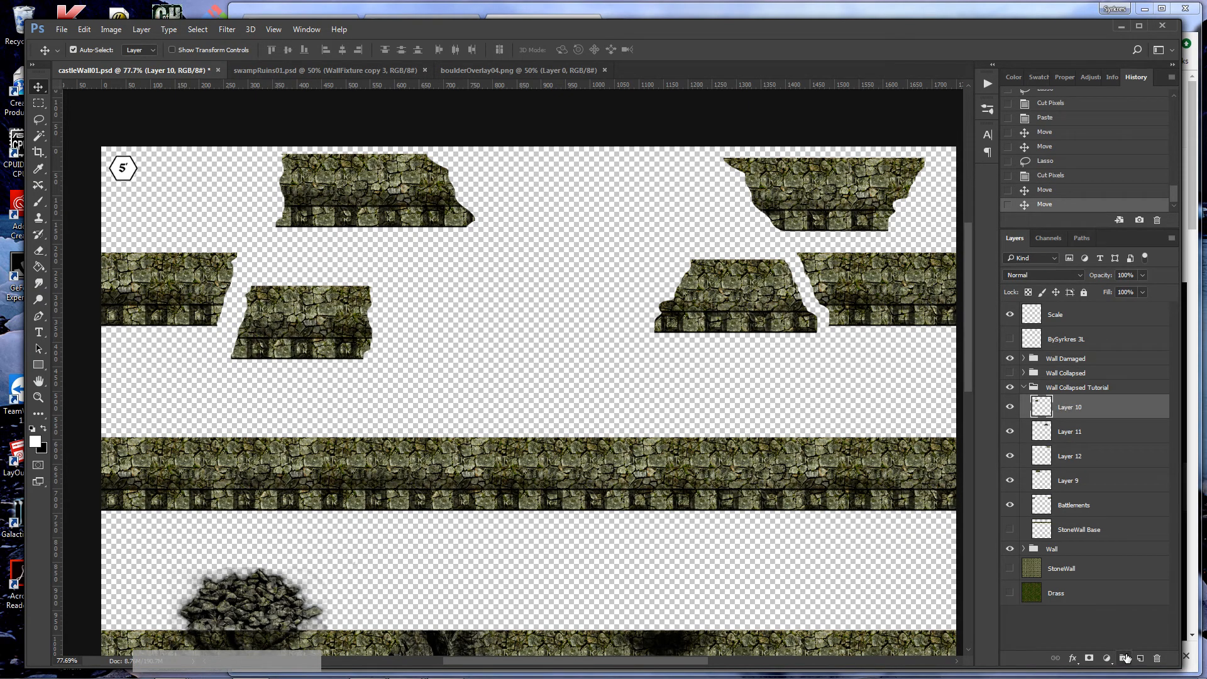
- Create a layer group containing Layer 10 and name it "Collapse Left"
left_click(1125, 658)
left_click_drag(1049, 416, 1044, 404)
left_click(1066, 403)
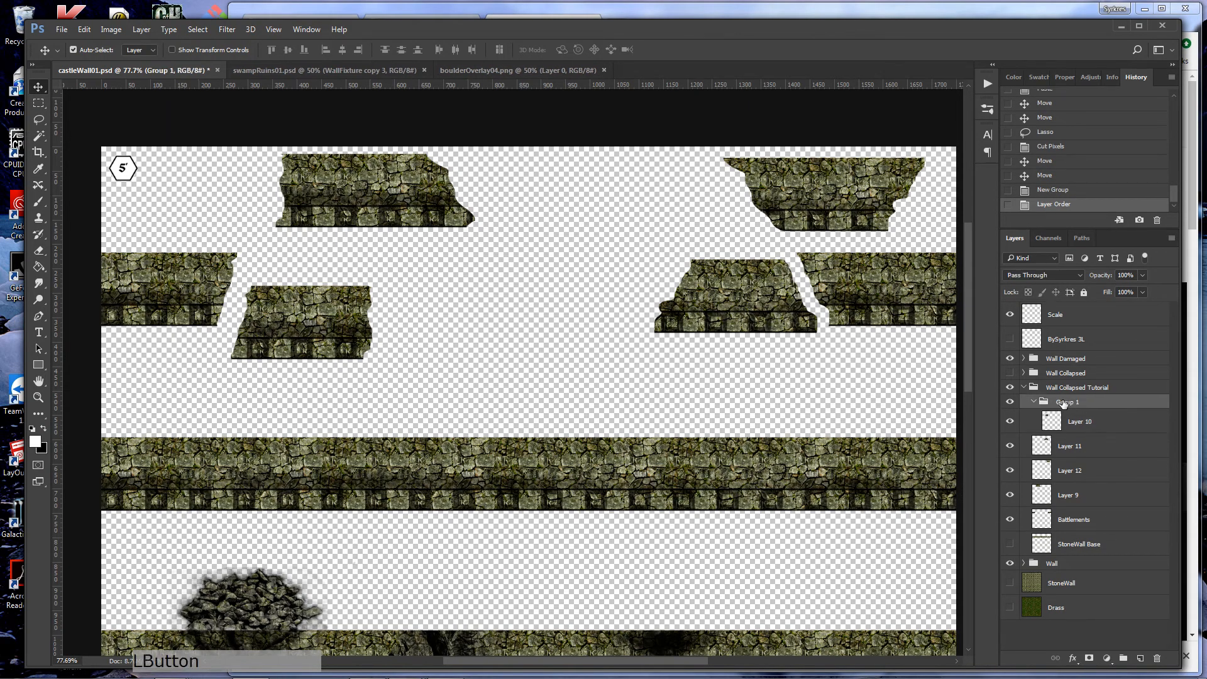
double_click(1084, 422)
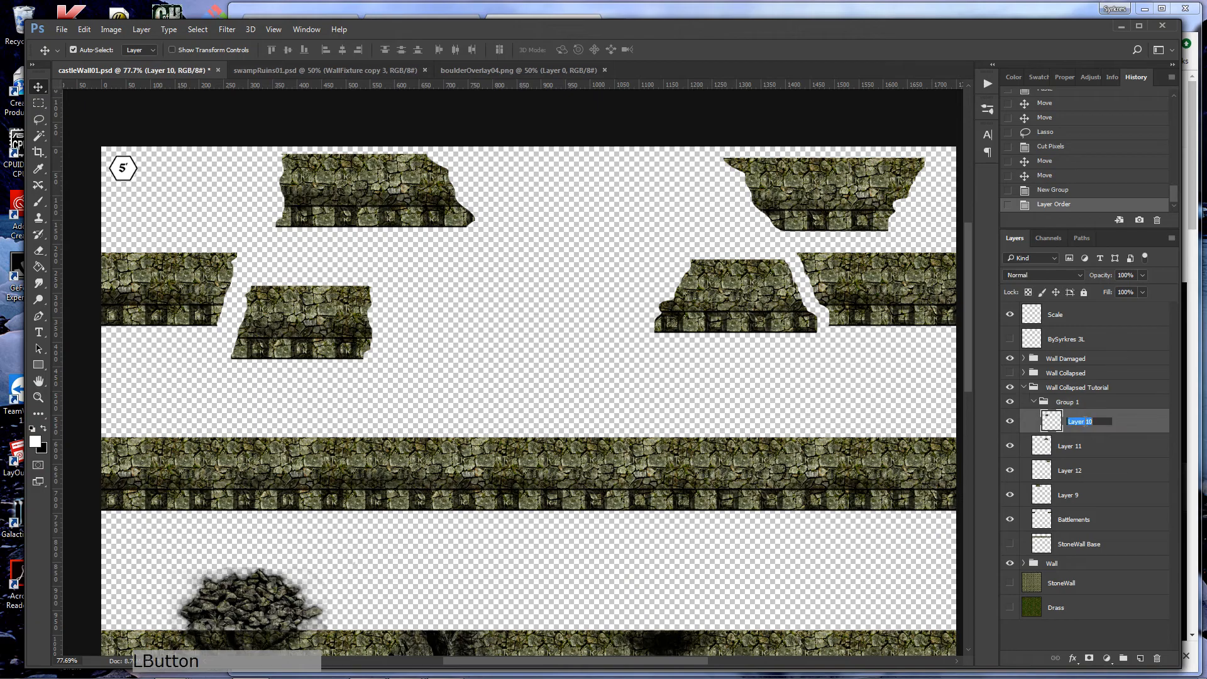
double_click(1071, 403)
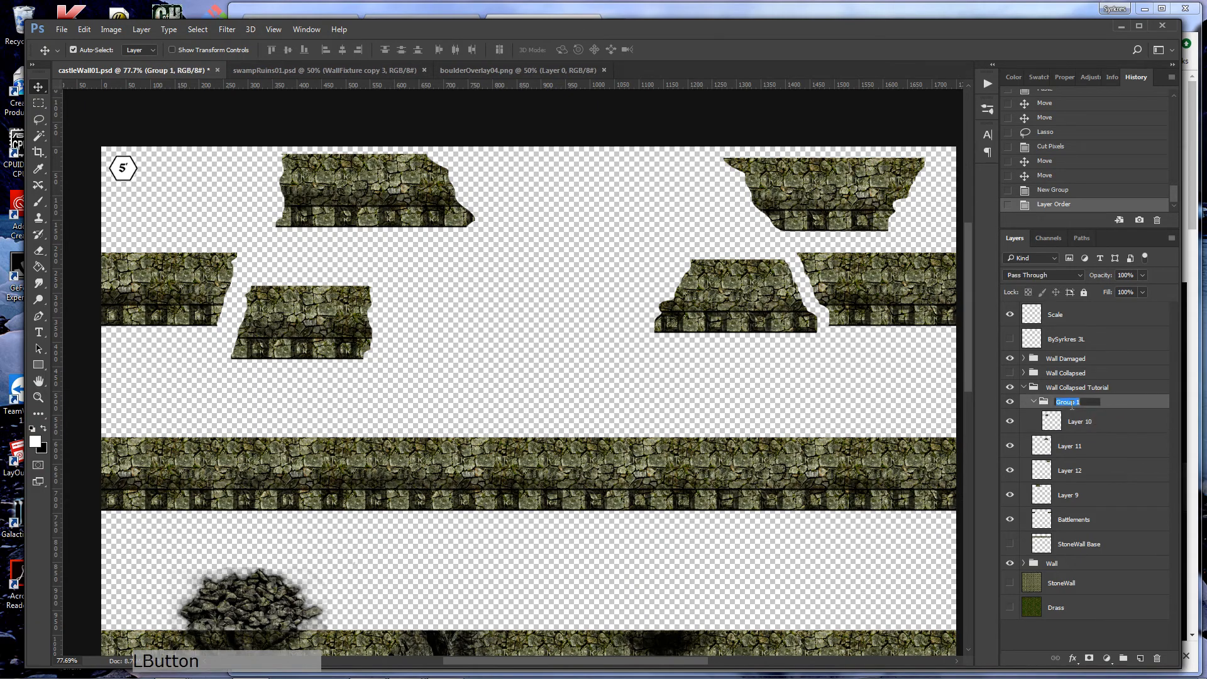
type("Collapse Left")
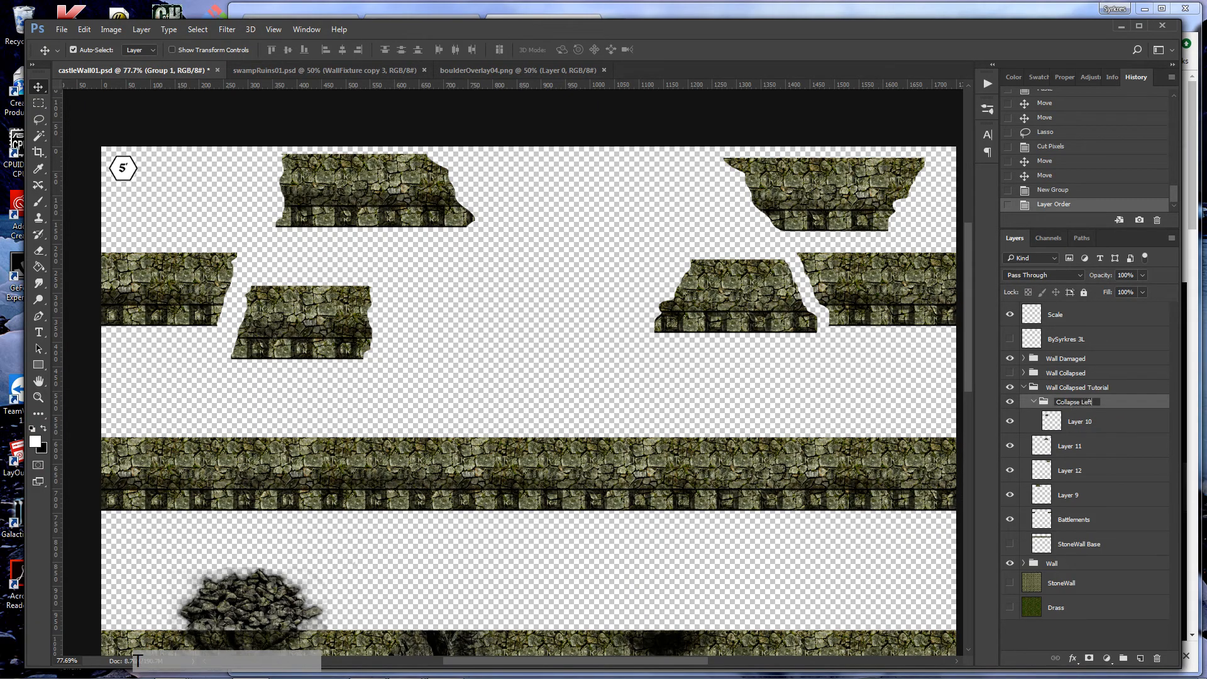
key("Return")
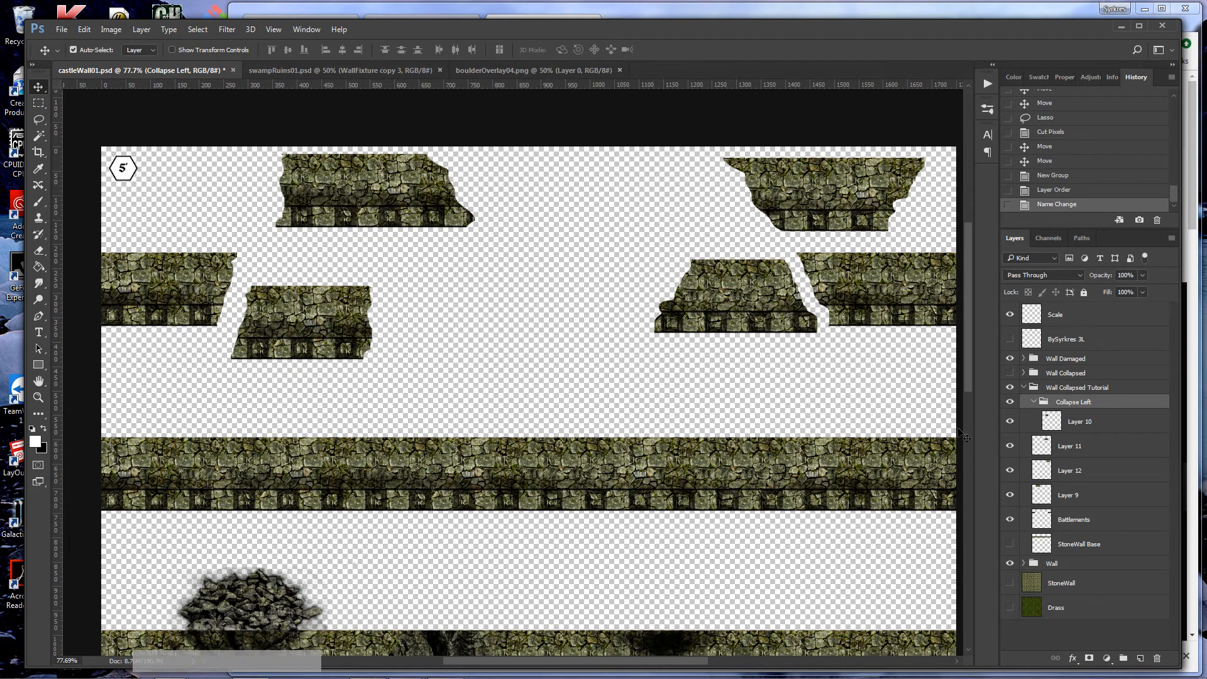
- Put the right broken piece, Layer 11, into a new layer group named "Collapse Right"
left_click(769, 310)
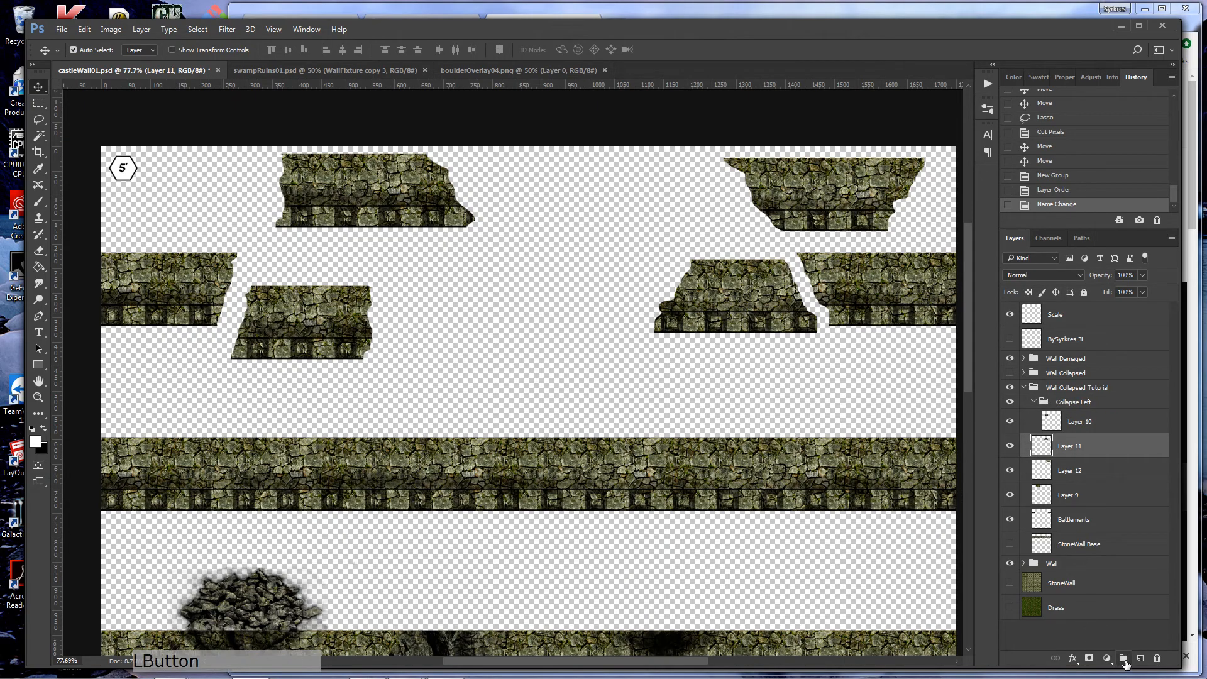
left_click(1124, 658)
left_click_drag(1043, 455, 1048, 442)
double_click(1067, 441)
type("Collapse Right")
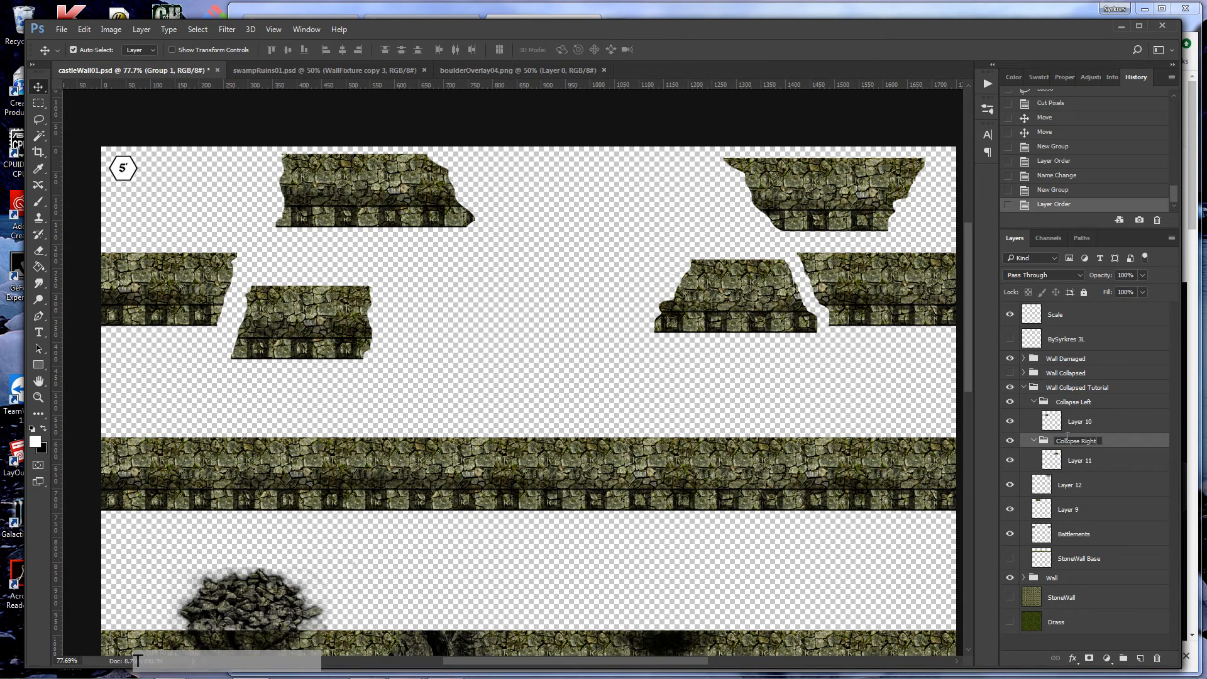
key("Return")
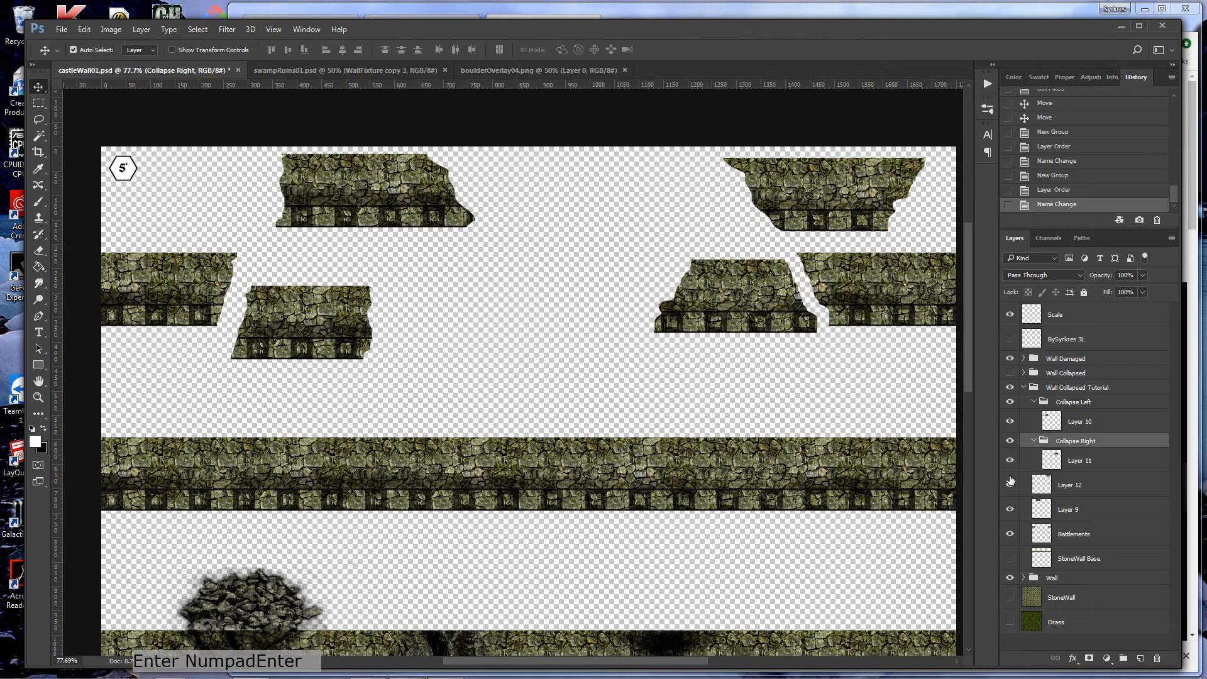
- Move the Layer 10 piece against the left wall stub and rotate it about 9° so its free end sags
left_click_drag(323, 329, 313, 302)
key("ctrl+t")
left_click_drag(371, 256, 376, 268)
mouse_move(334, 287)
left_mouse_down()
mouse_move(319, 294)
mouse_move(339, 293)
left_mouse_up()
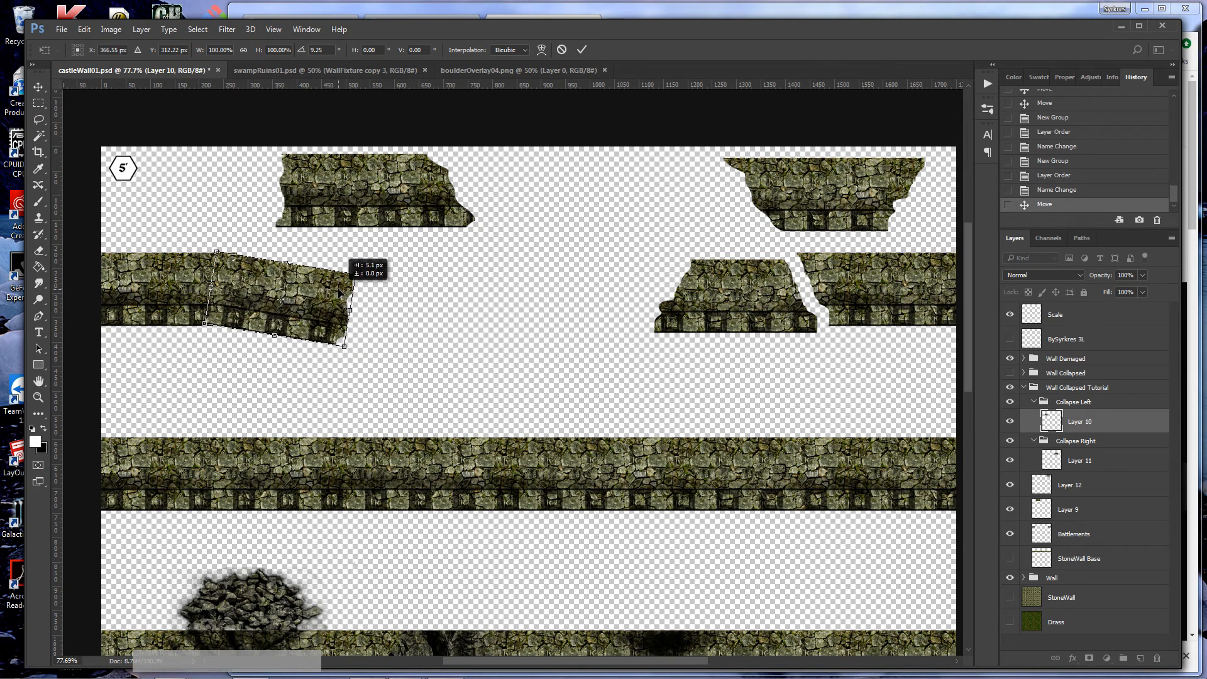
key("Return")
- Move the Layer 11 piece against the right wall stub and rotate it about 14° clockwise
left_click_drag(722, 296, 737, 291)
key("ctrl+t")
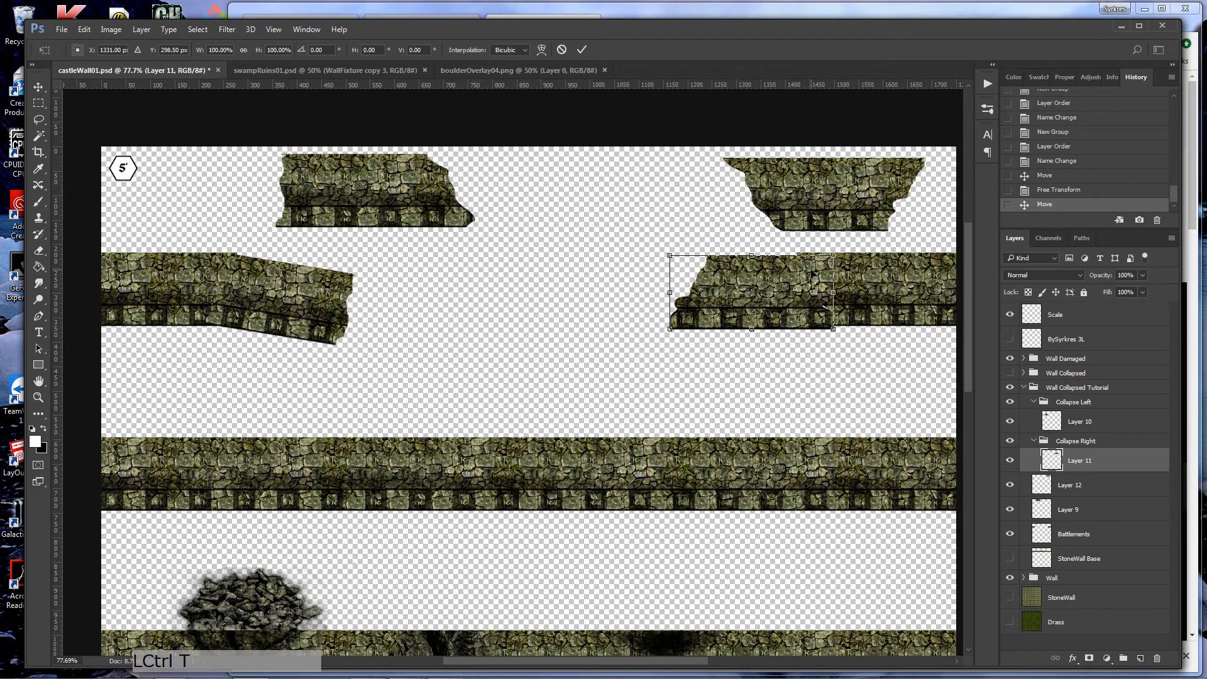
left_click_drag(853, 240, 870, 219)
left_click_drag(740, 286, 737, 293)
left_click_drag(870, 341, 831, 376)
left_click_drag(743, 304, 753, 290)
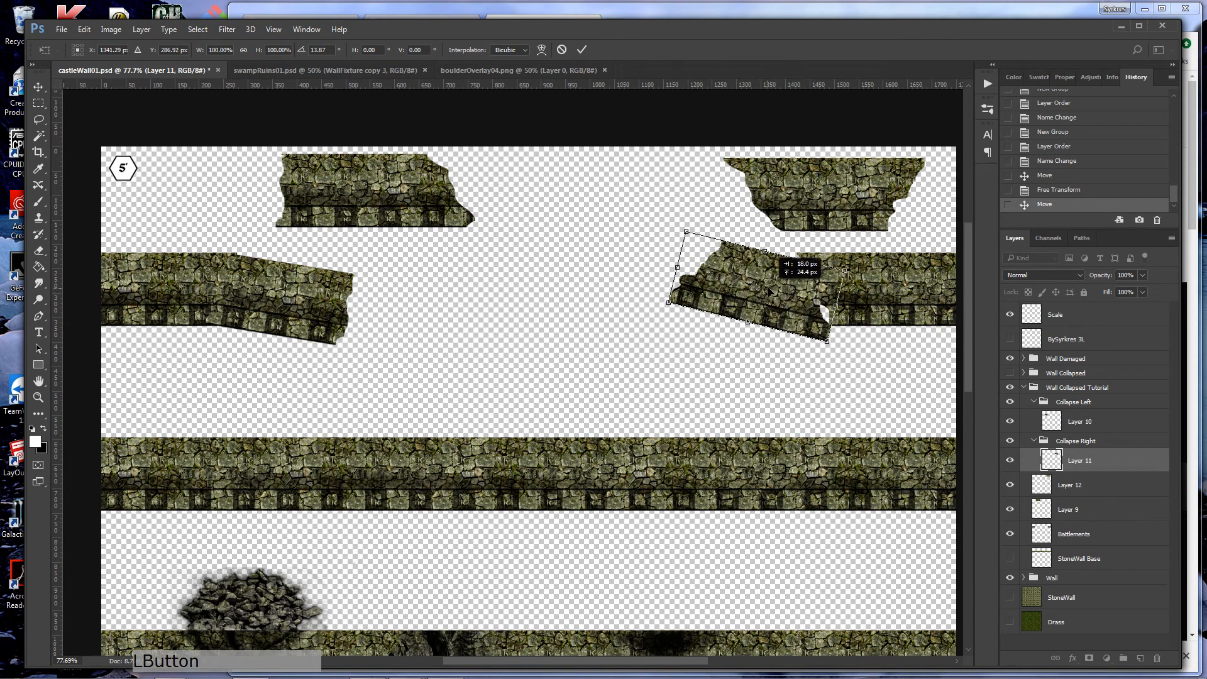
key("Return")
- Apply a Perspective transform to the Layer 10 piece, slightly tapering its free end facing the gap
left_click(340, 291)
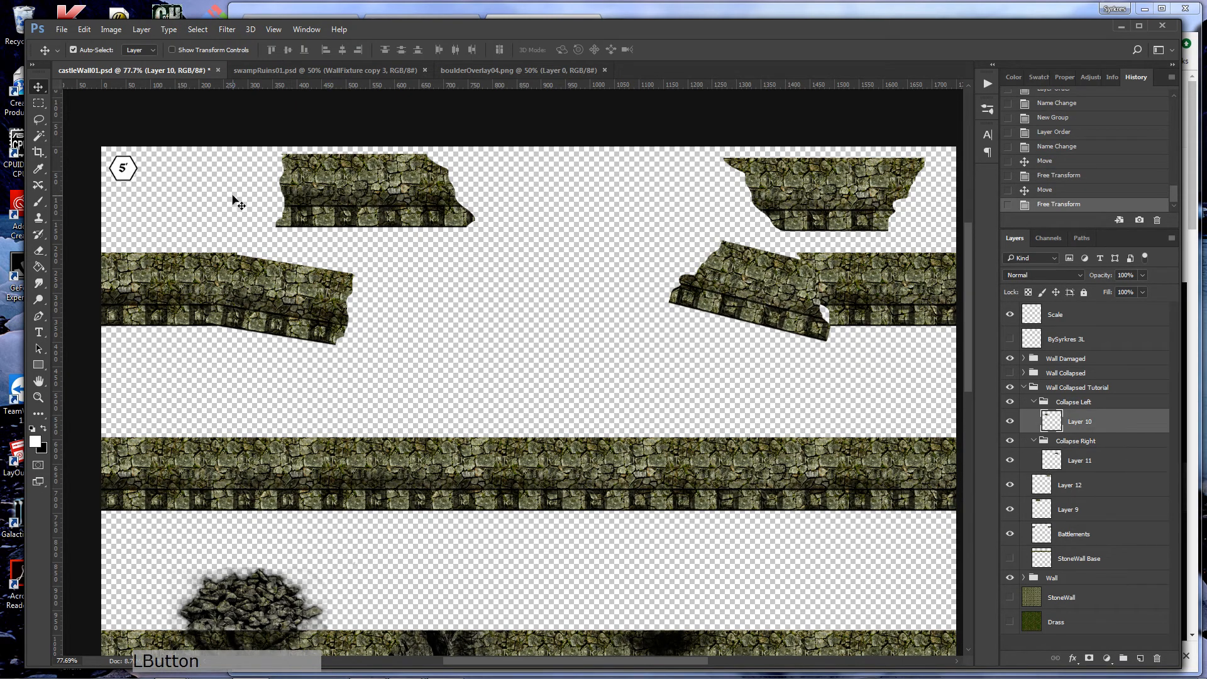
left_click(84, 29)
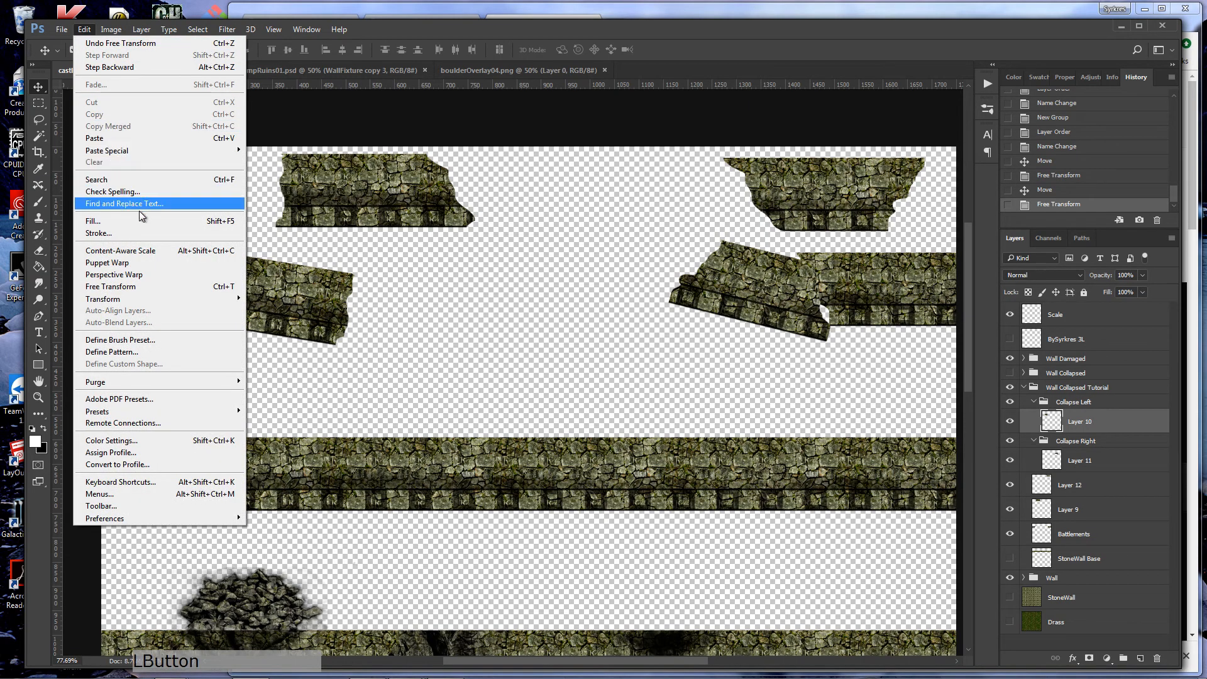
mouse_move(136, 301)
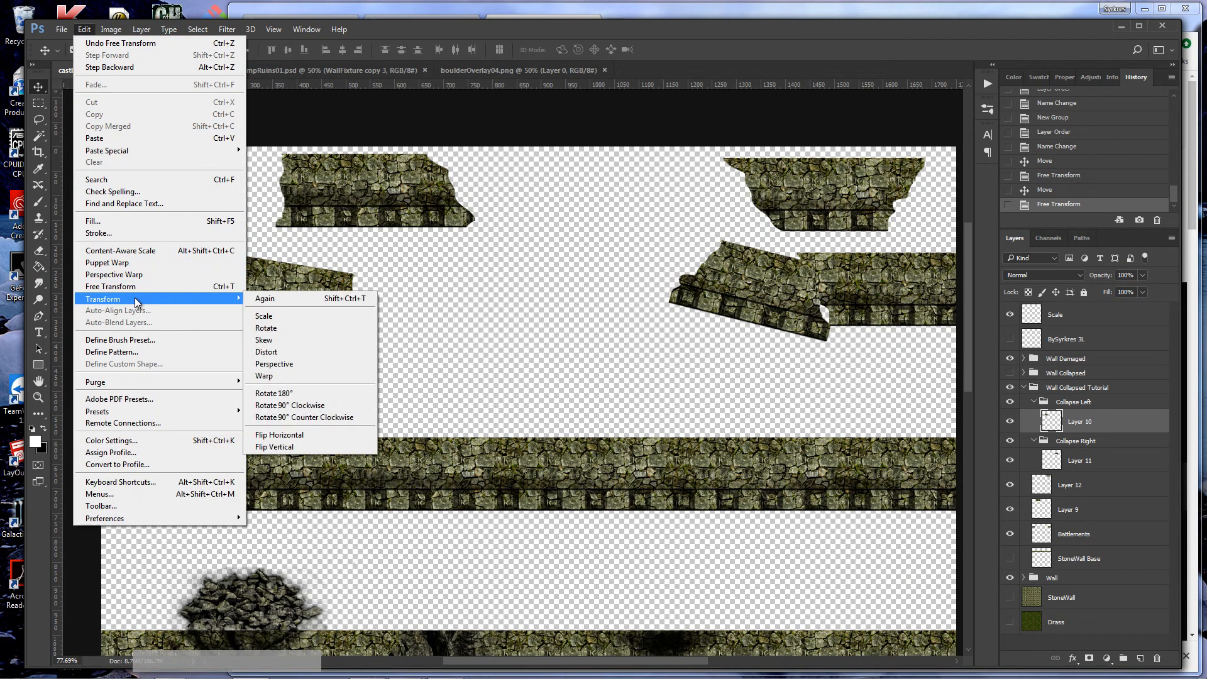
left_click(268, 364)
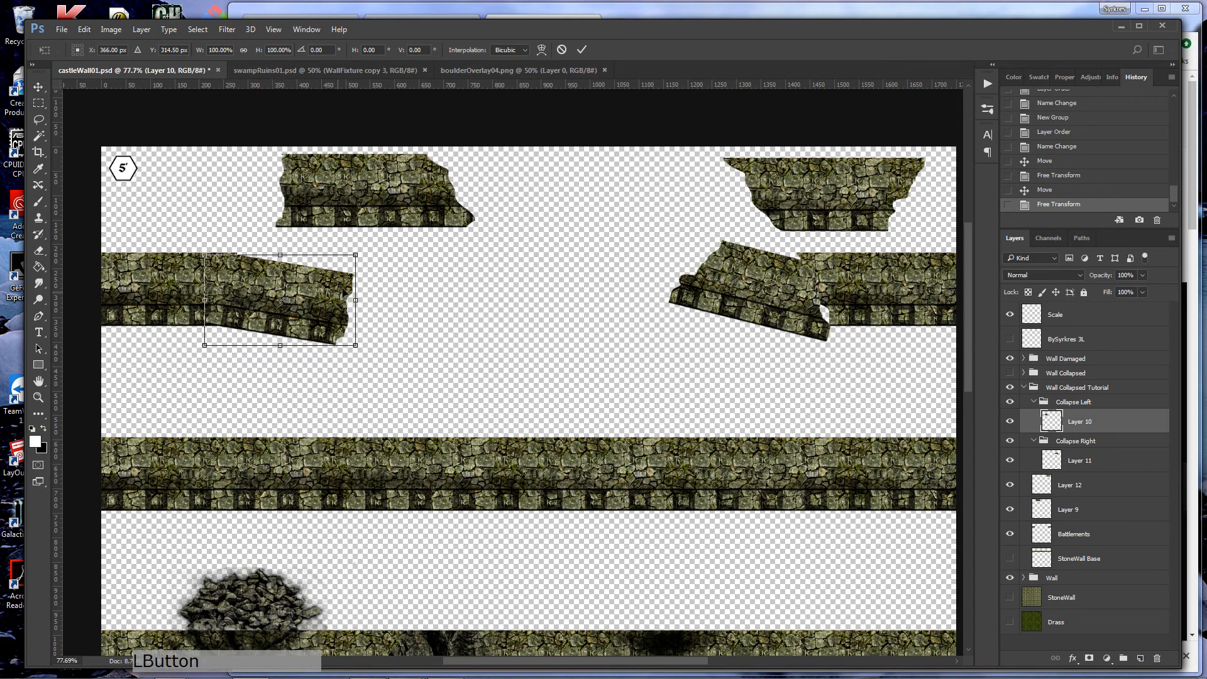
mouse_move(356, 257)
left_mouse_down()
mouse_move(355, 280)
mouse_move(355, 267)
left_mouse_up()
key("Return")
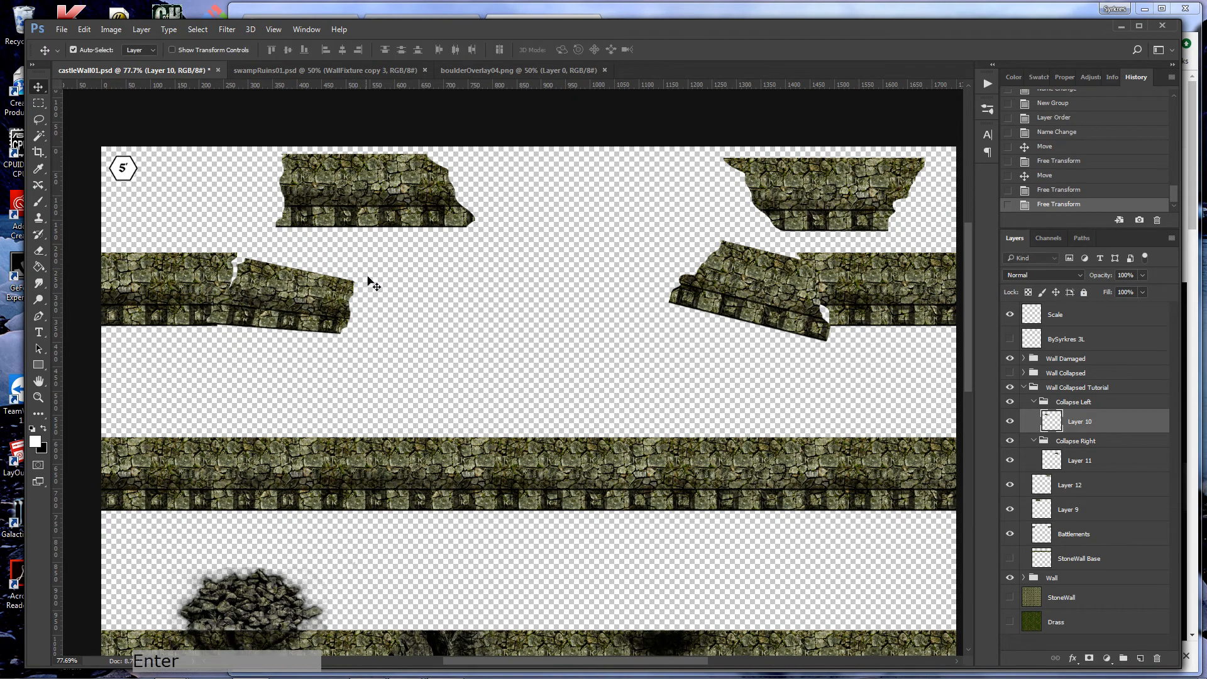
- Apply a Perspective transform of about -4° to the Layer 11 piece, tapering its free end facing the gap
left_click(692, 283)
left_click(84, 30)
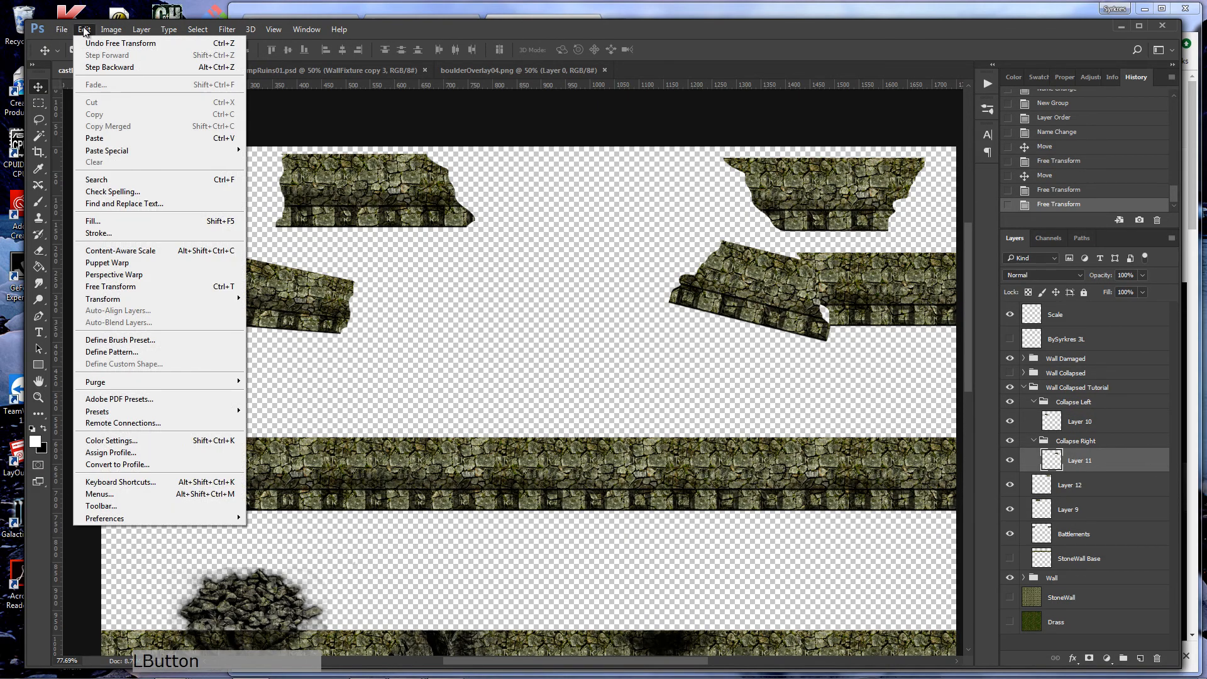
left_click(129, 299)
left_click(284, 366)
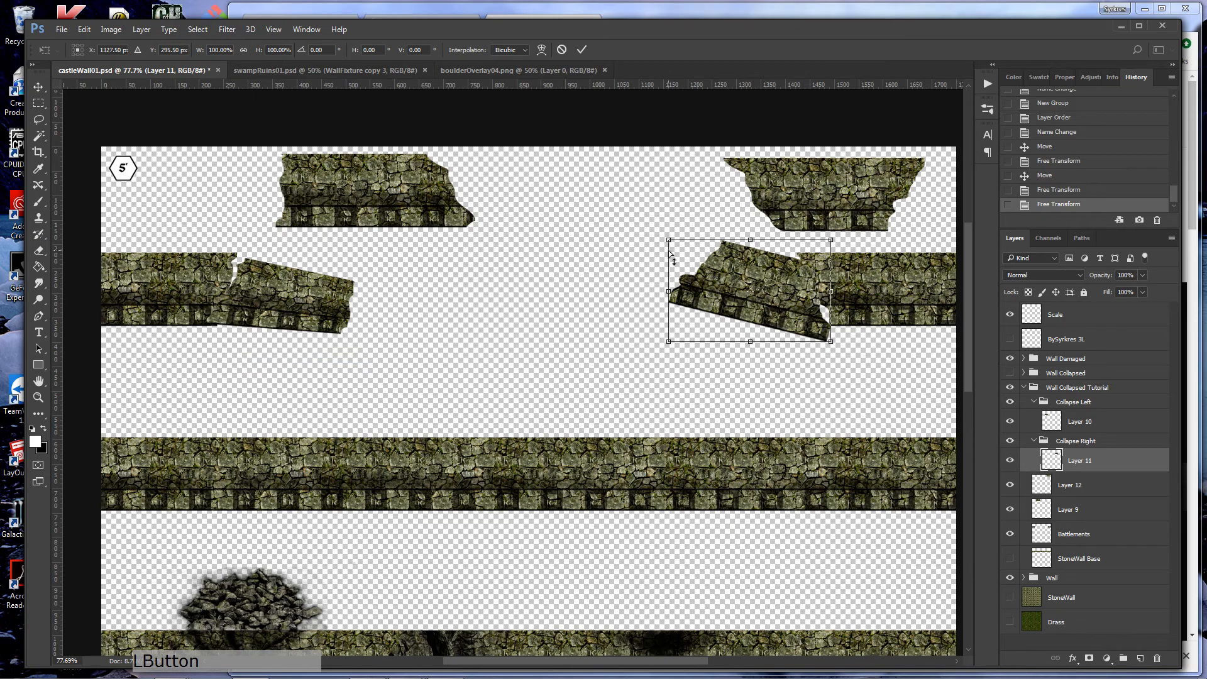
left_click_drag(669, 240, 671, 253)
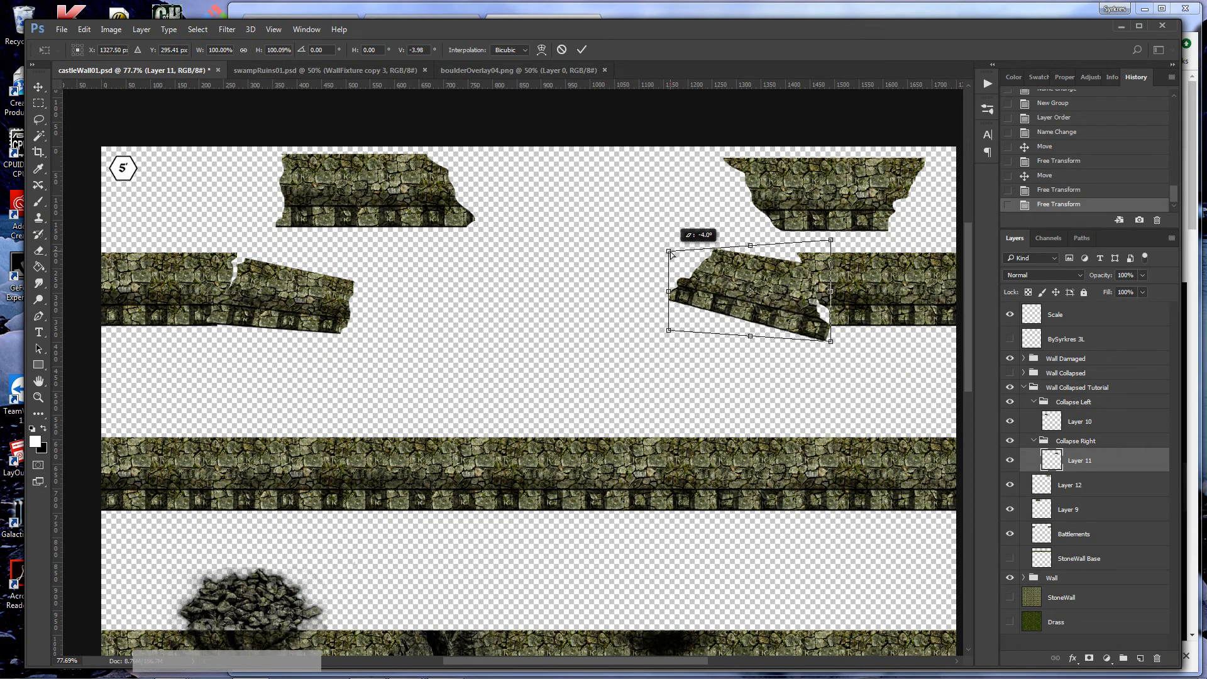
key("KP_Enter")
- Narrow the Layer 11 piece to about 91% of its width from its free end
left_click(711, 288)
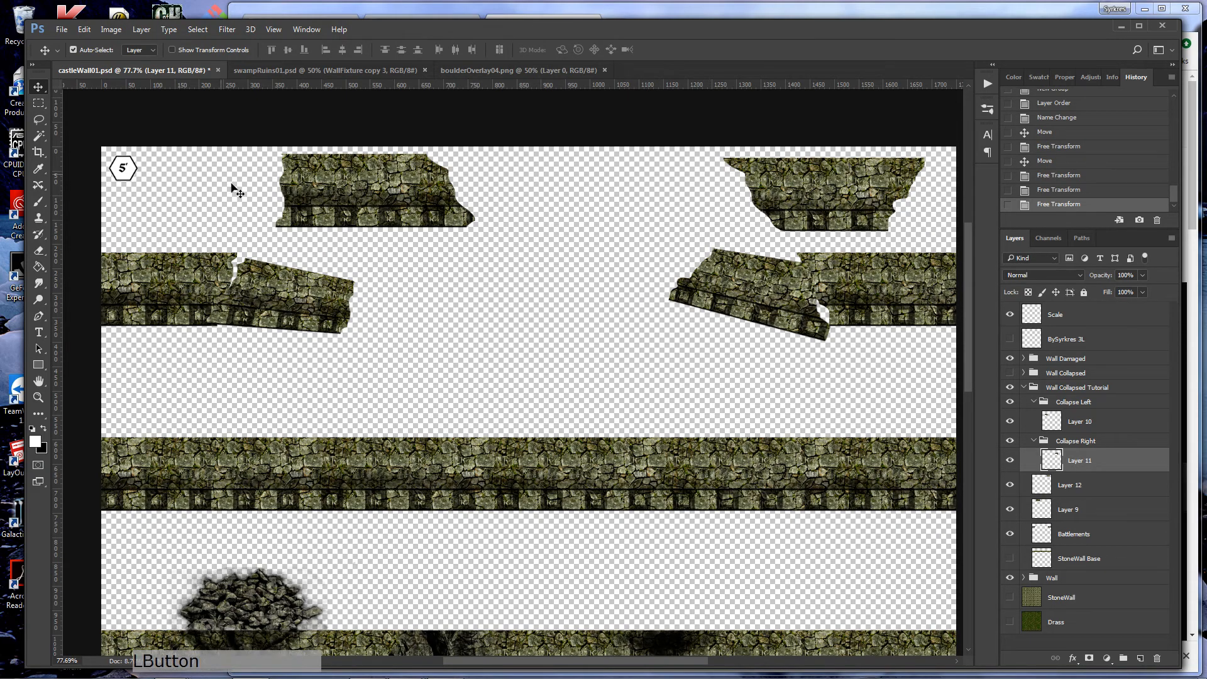
key("ctrl+t")
left_click_drag(671, 298, 684, 295)
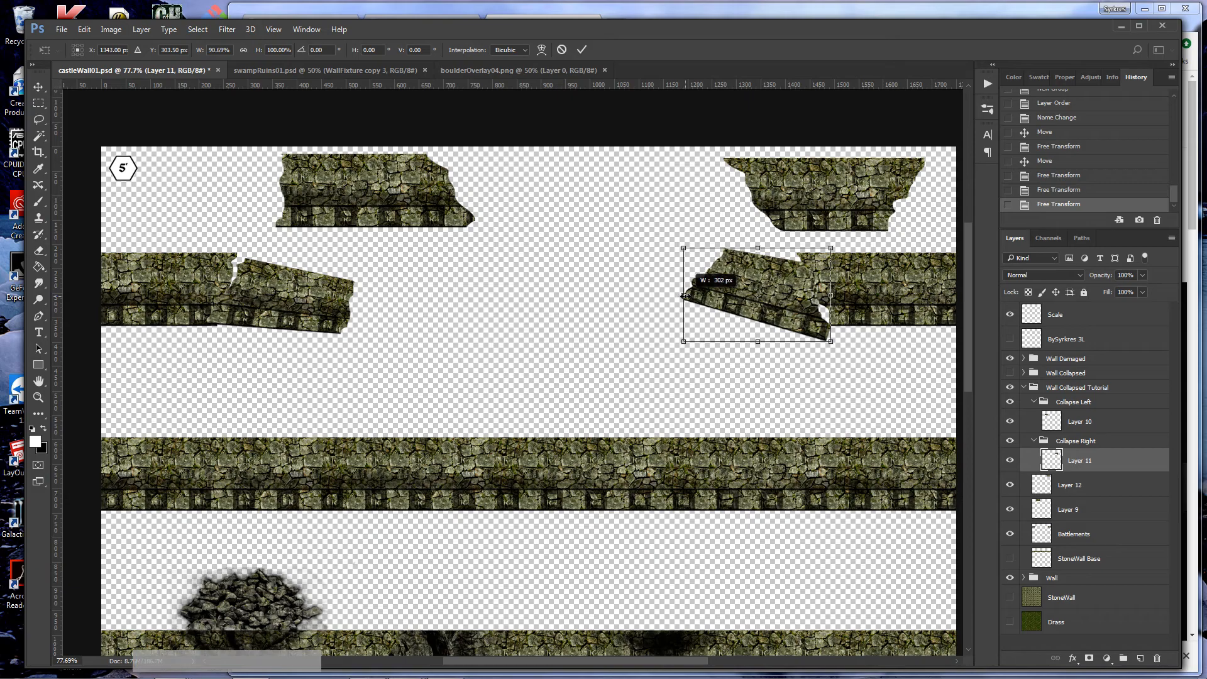
key("Return")
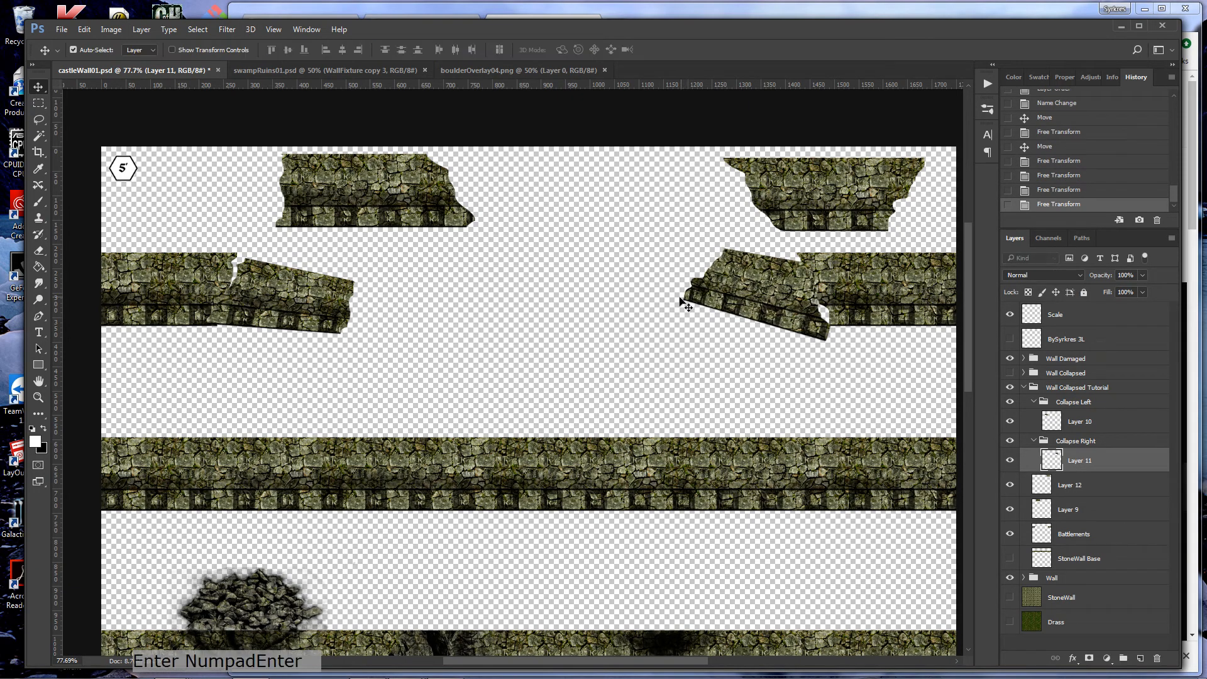
- Narrow the Layer 10 piece slightly from its free end with Free Transform
left_click(343, 308)
key("ctrl+t")
left_click_drag(358, 304, 348, 304)
key("Return")
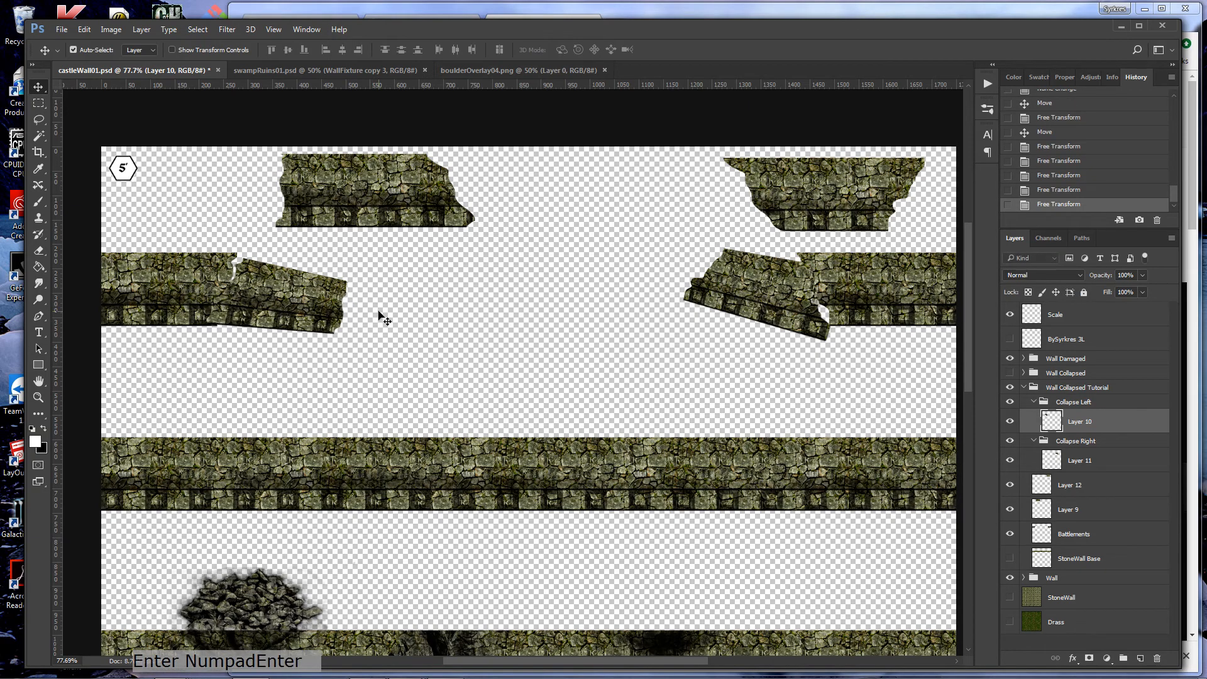
- Try a drop shadow on Layer 10 with 100% opacity, 0 px distance and a size of about 76 px
left_click(295, 297)
right_click(293, 295)
left_click(275, 297)
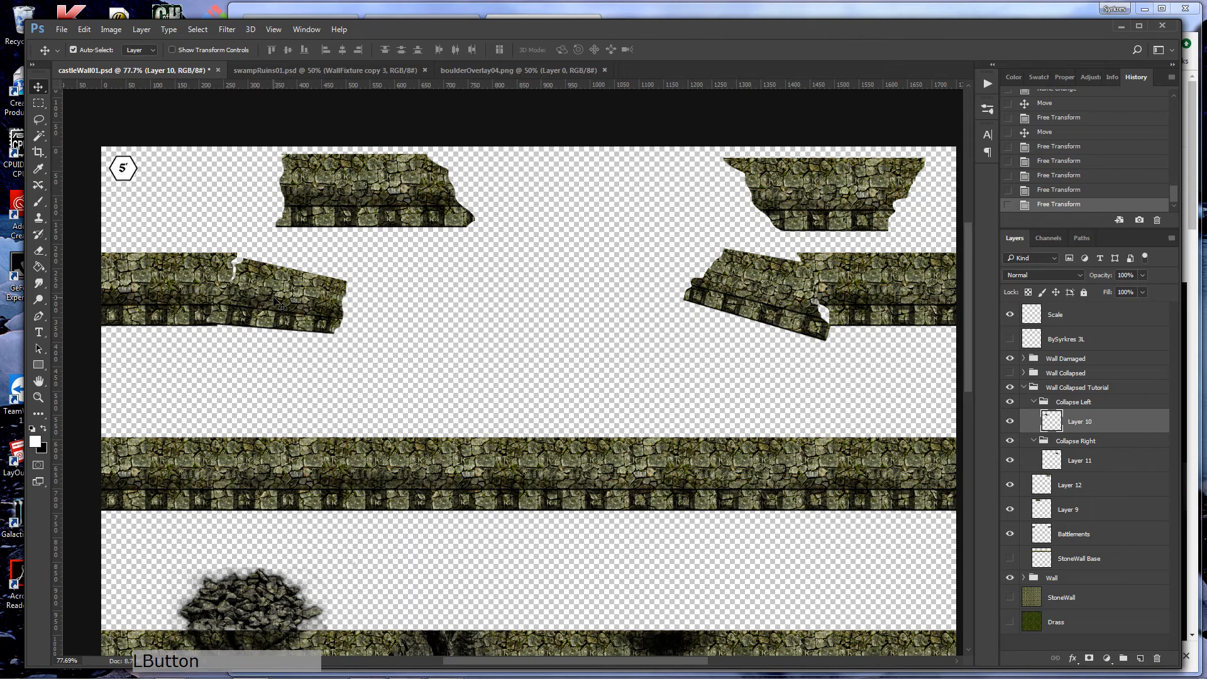
left_click(1099, 425)
right_click(1103, 424)
left_click(990, 94)
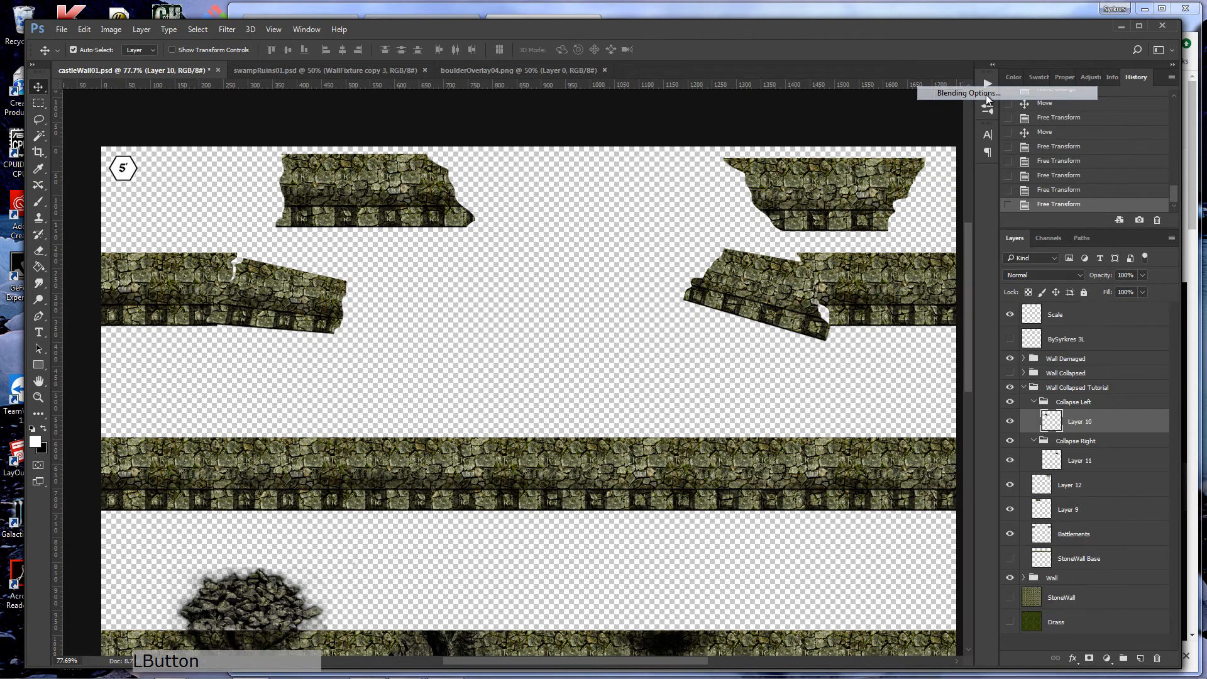
left_click_drag(655, 362, 536, 322)
left_click(499, 557)
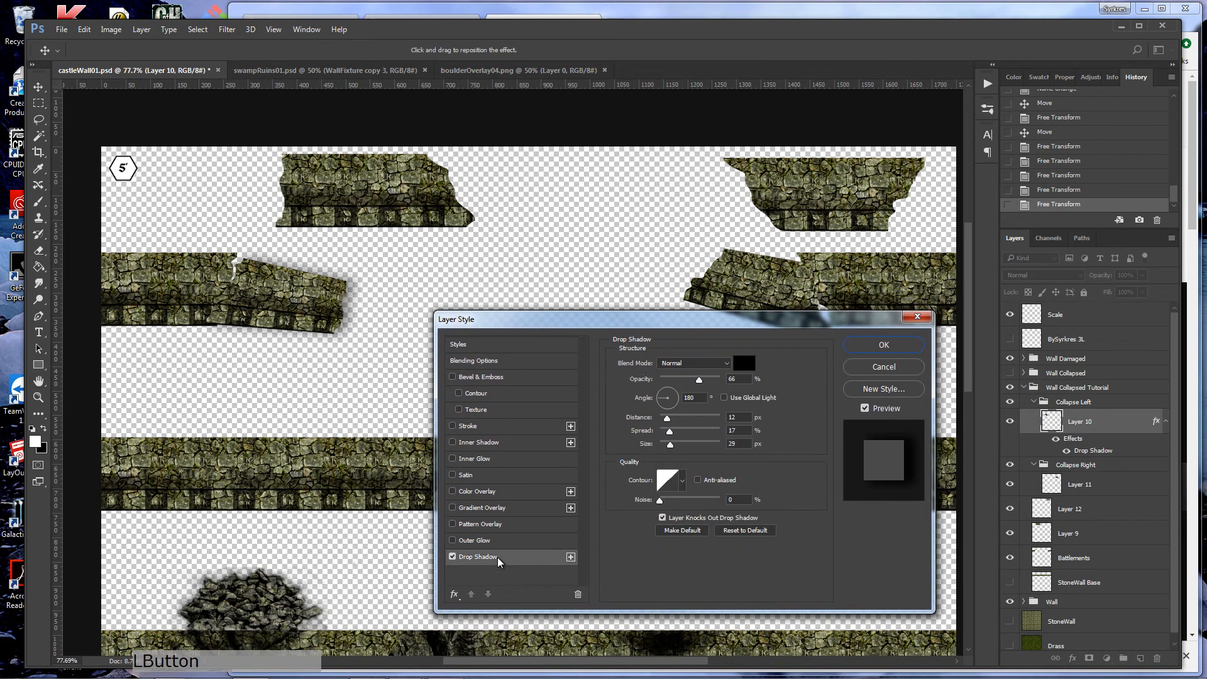
left_click_drag(668, 420, 645, 422)
double_click(730, 417)
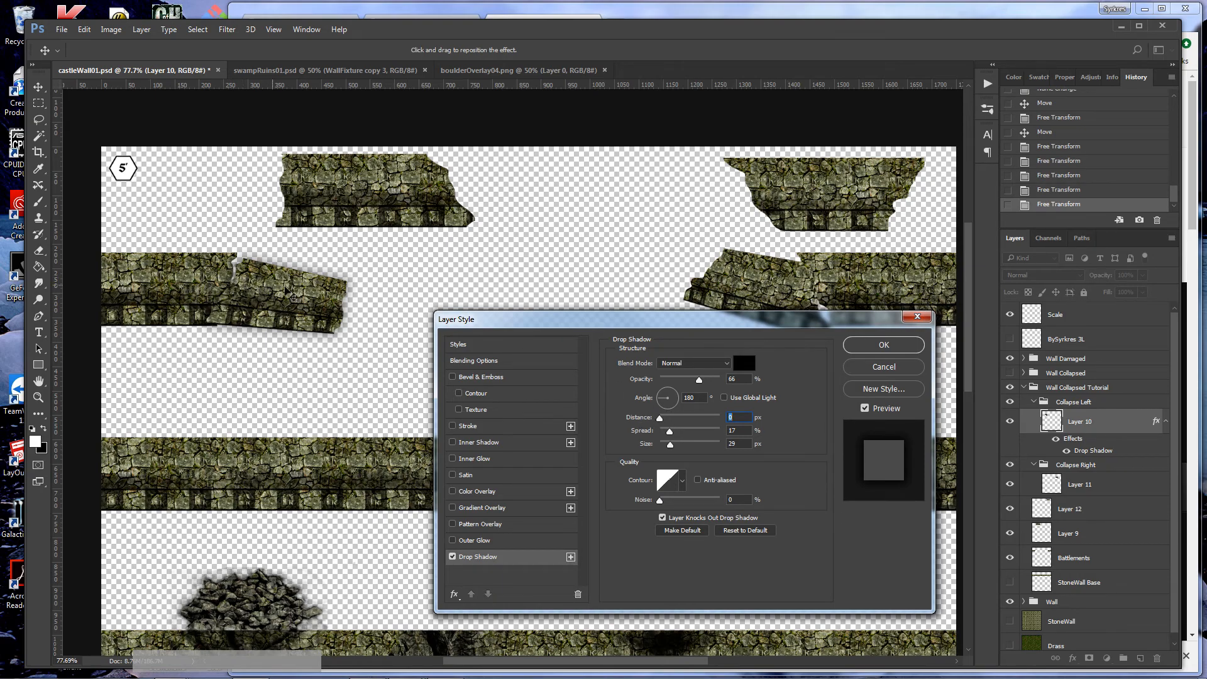
left_click_drag(670, 445, 686, 449)
left_click_drag(699, 381, 719, 381)
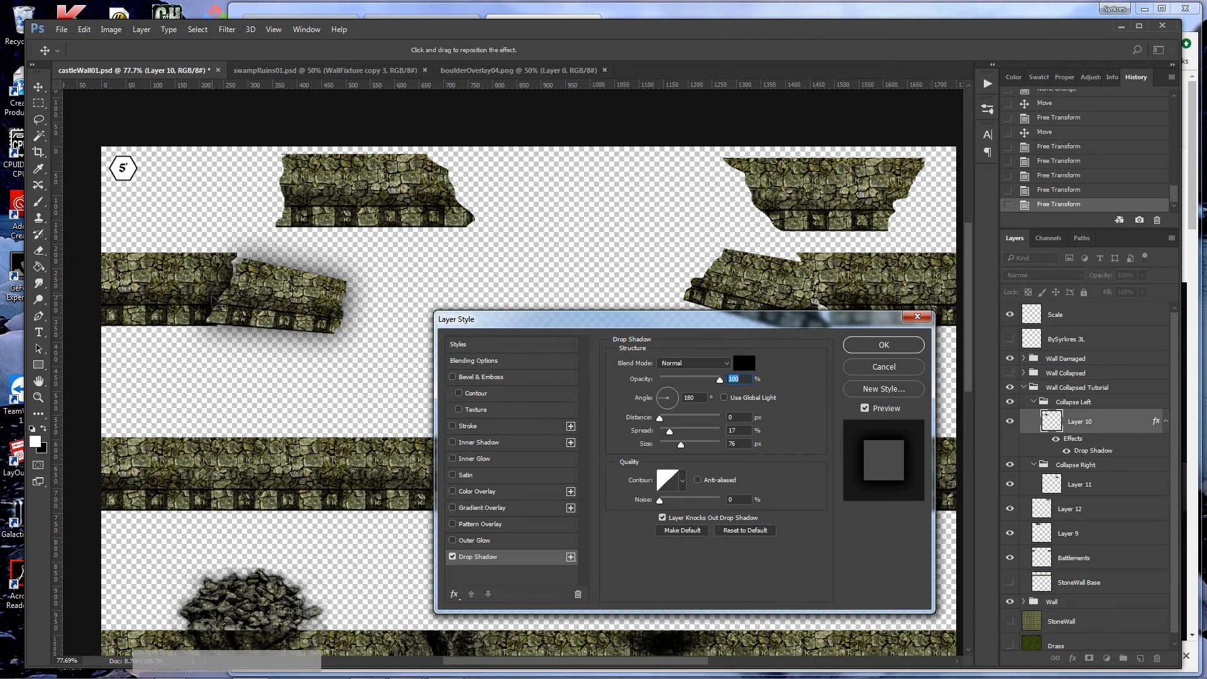
- Discard the drop shadow settings and shift the Layer 10 piece slightly away from the left wall stub
left_click_drag(239, 299, 287, 298)
key("ctrl+z")
key("Escape")
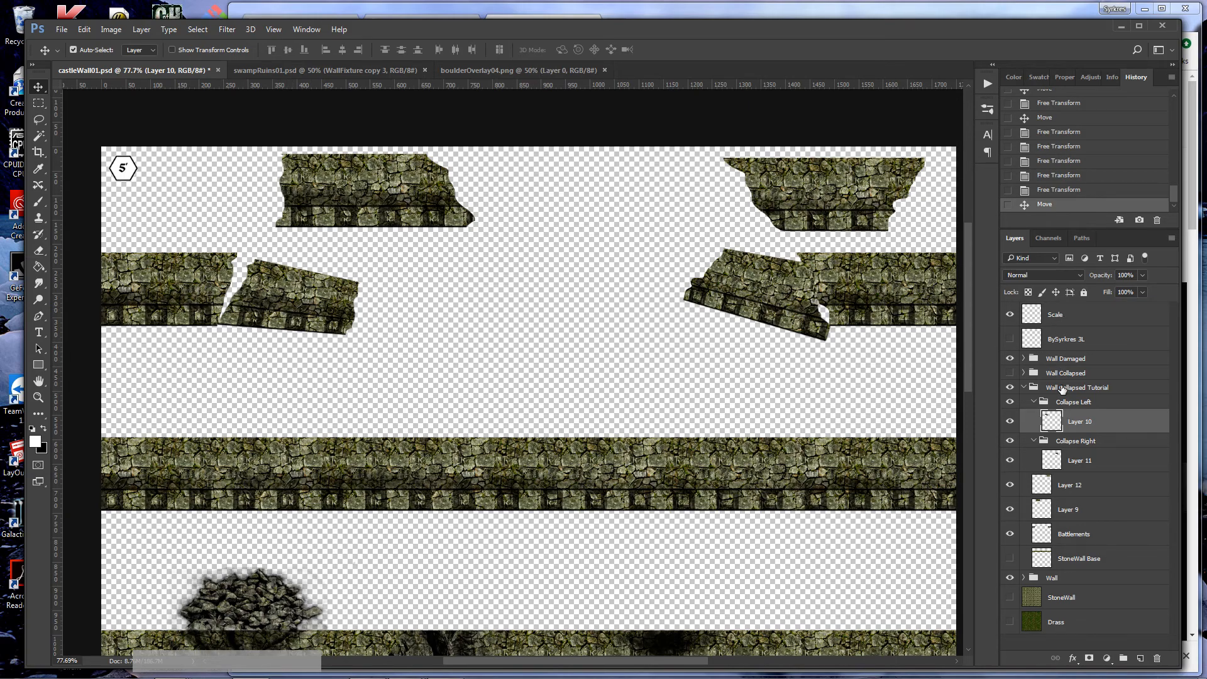
- Add a drop shadow to Layer 10 with 66% opacity, 6 px distance, 26% spread and 70 px size
right_click(1070, 426)
left_click(901, 92)
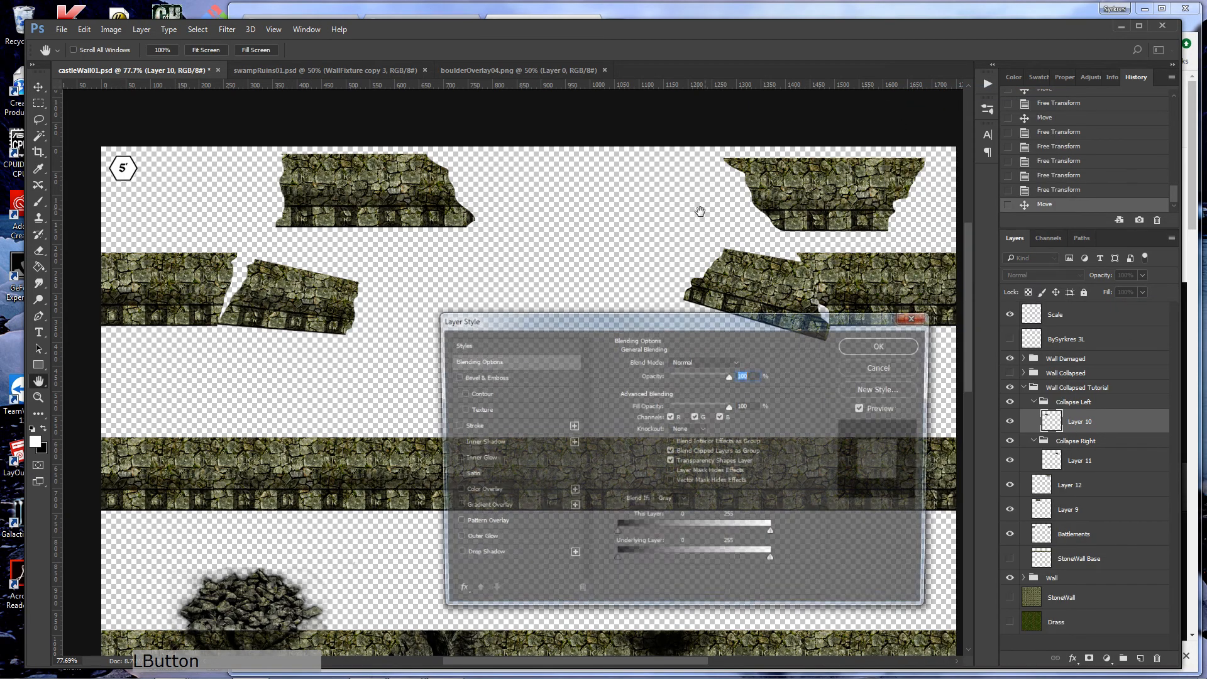
left_click(524, 555)
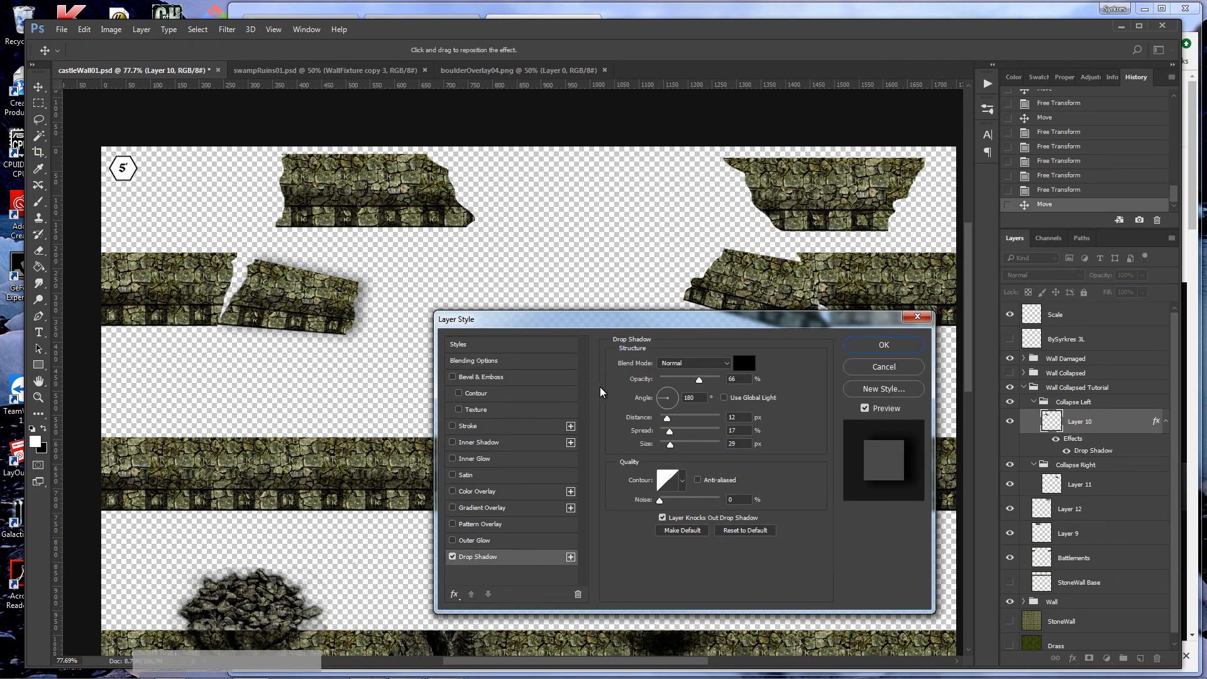
mouse_move(669, 422)
left_mouse_down()
mouse_move(656, 423)
mouse_move(666, 421)
left_mouse_up()
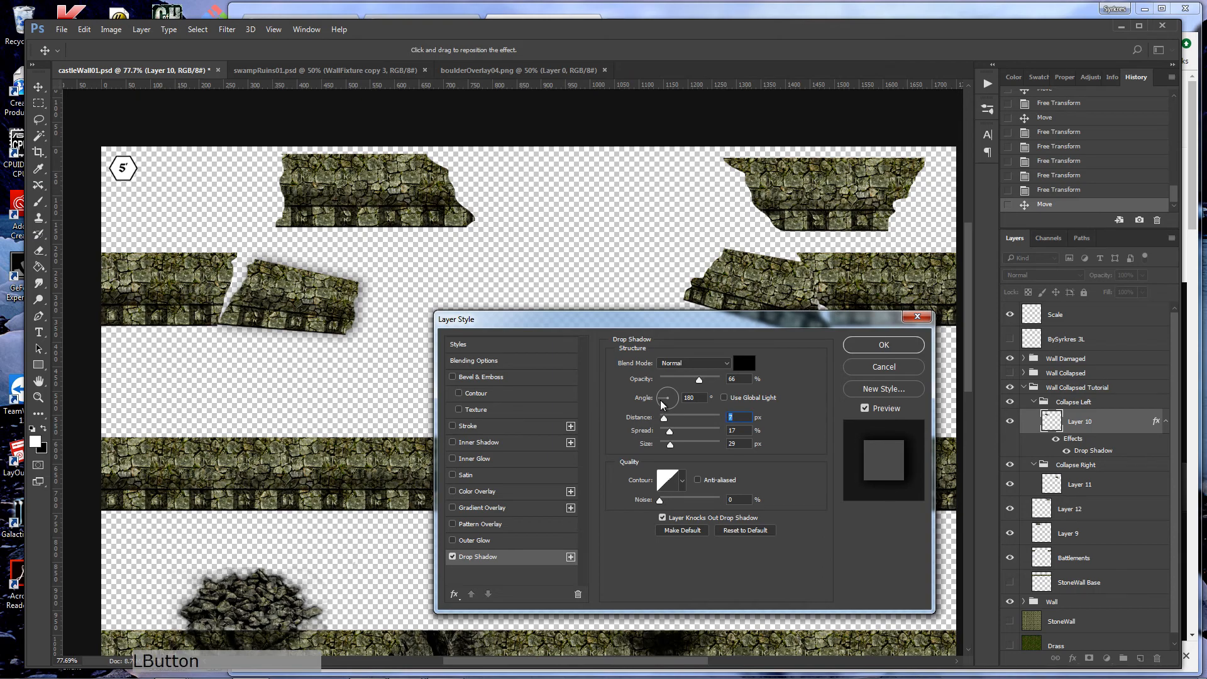
left_click(653, 402)
left_click_drag(665, 419, 680, 438)
left_click(670, 436)
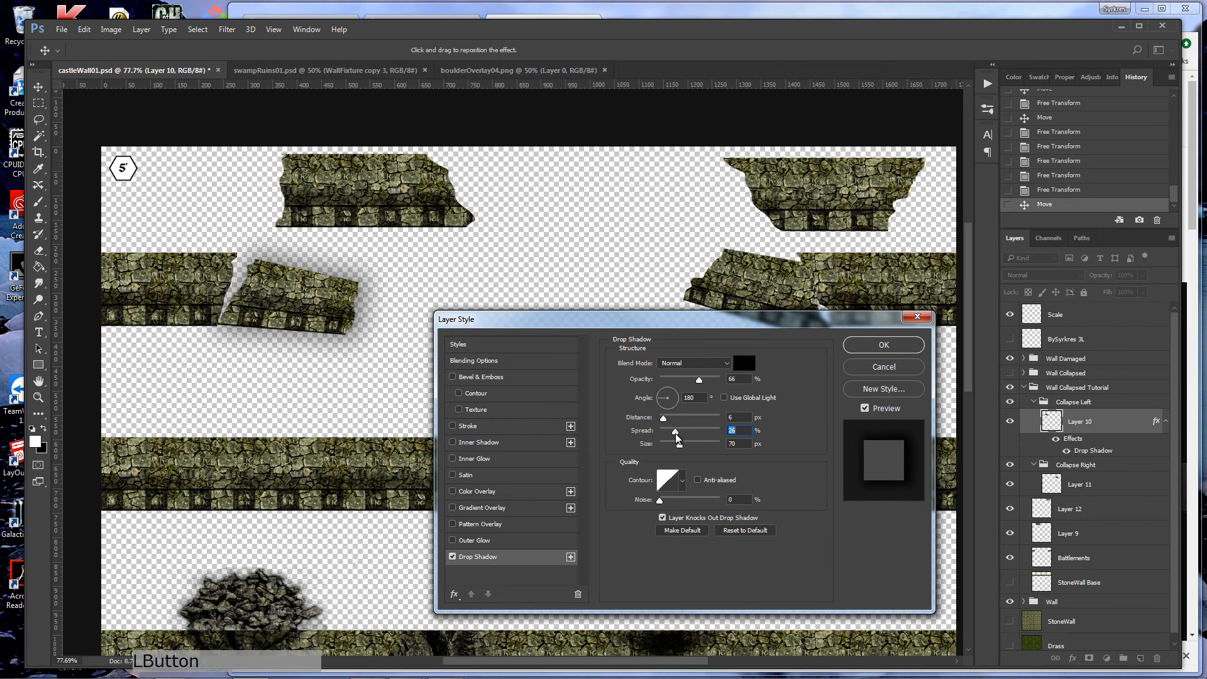
left_click(882, 345)
- Add a drop shadow to the Layer 11 piece with the same settings but an angle of 0°
left_click(748, 294)
right_click(1064, 485)
left_click(957, 96)
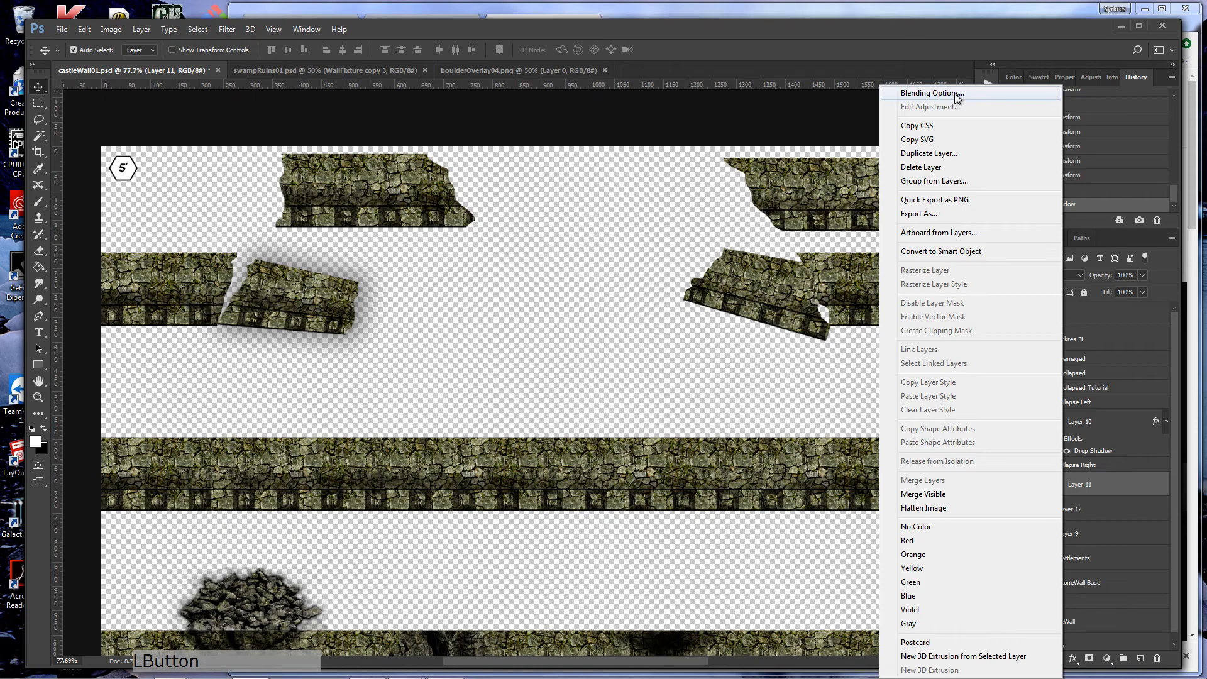
left_click_drag(638, 313, 603, 327)
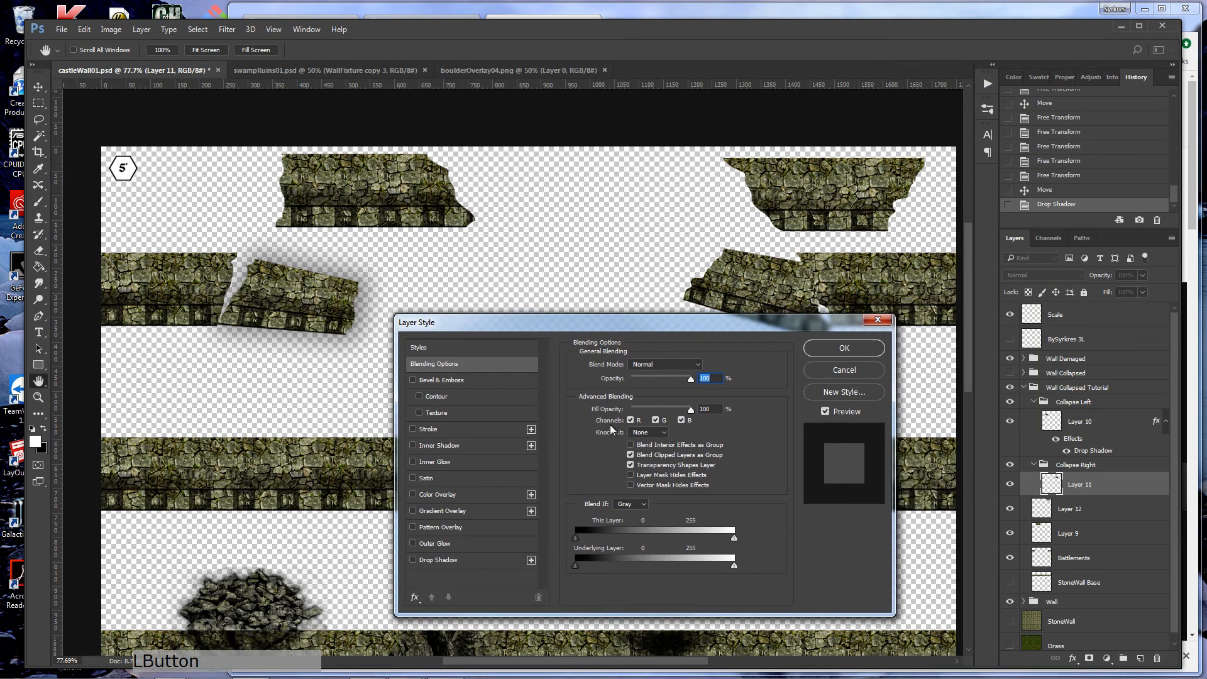
left_click(479, 561)
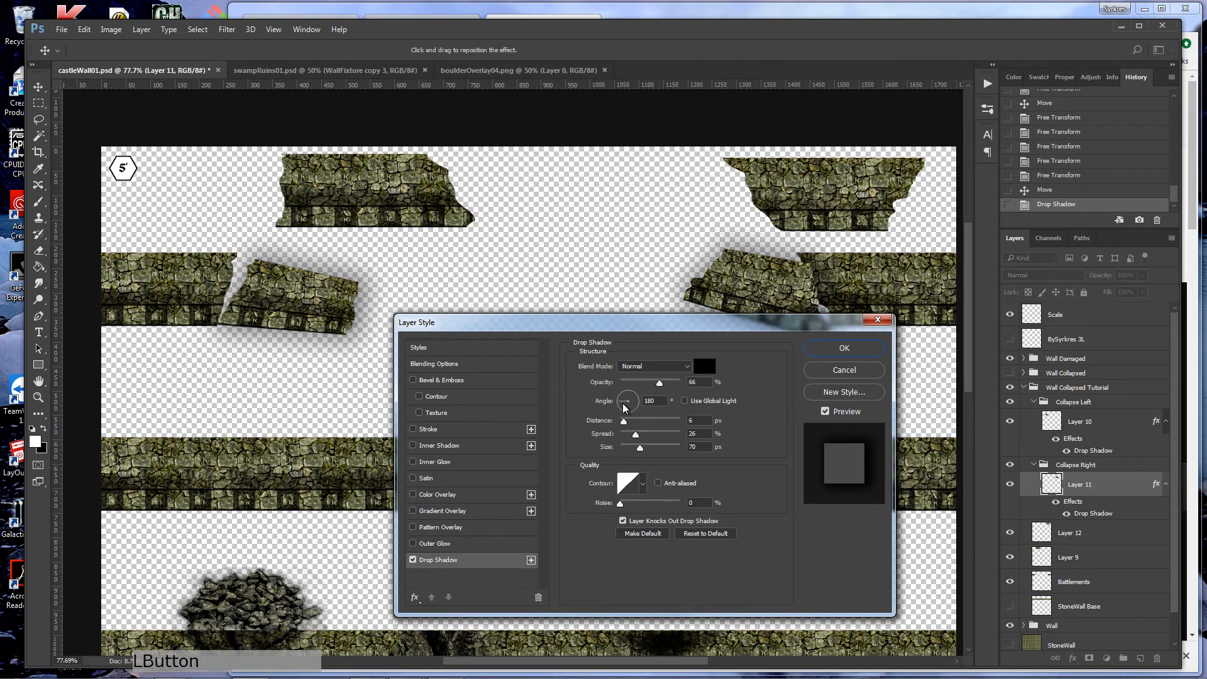
double_click(663, 401)
type("0")
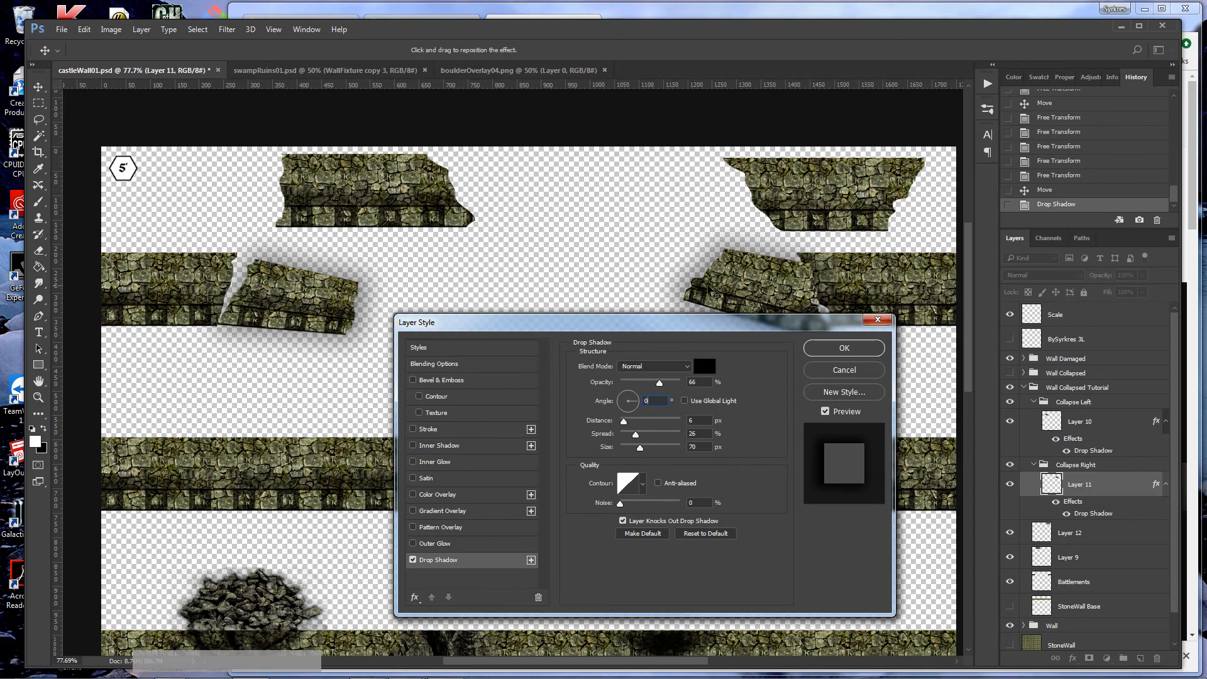
left_click(842, 347)
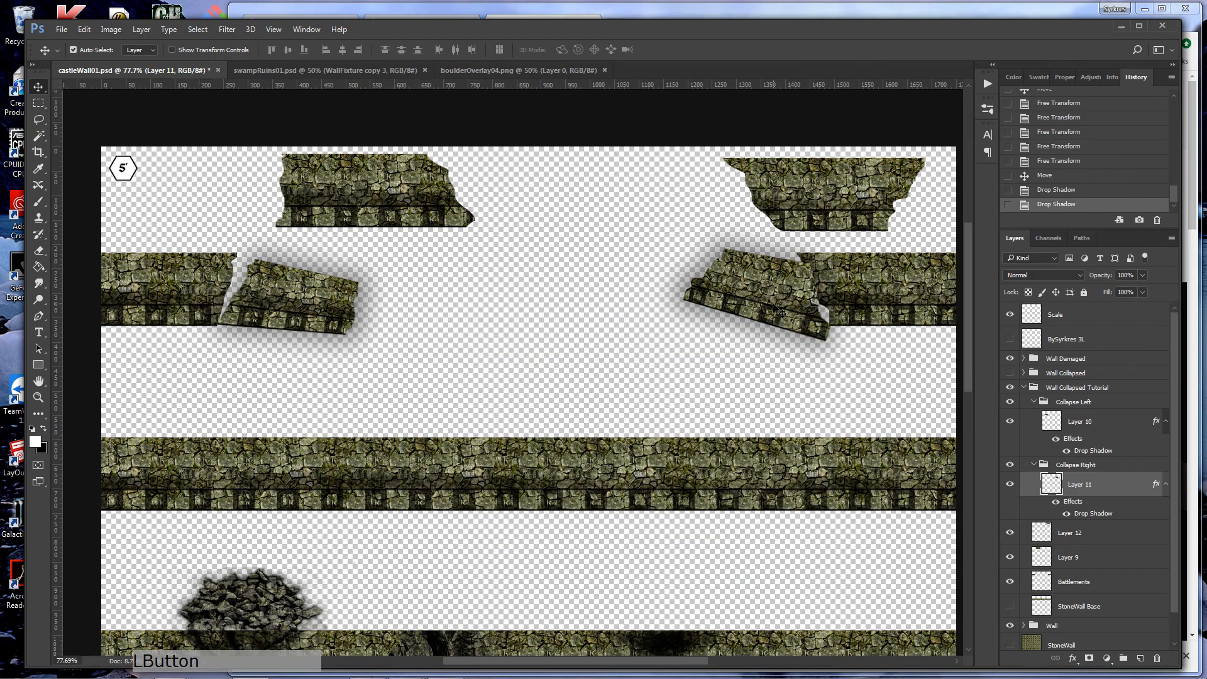
- Give the Layer 9 wall fragment a drop shadow with a distance of 0 px, keeping the other settings
left_click(371, 201)
right_click(371, 201)
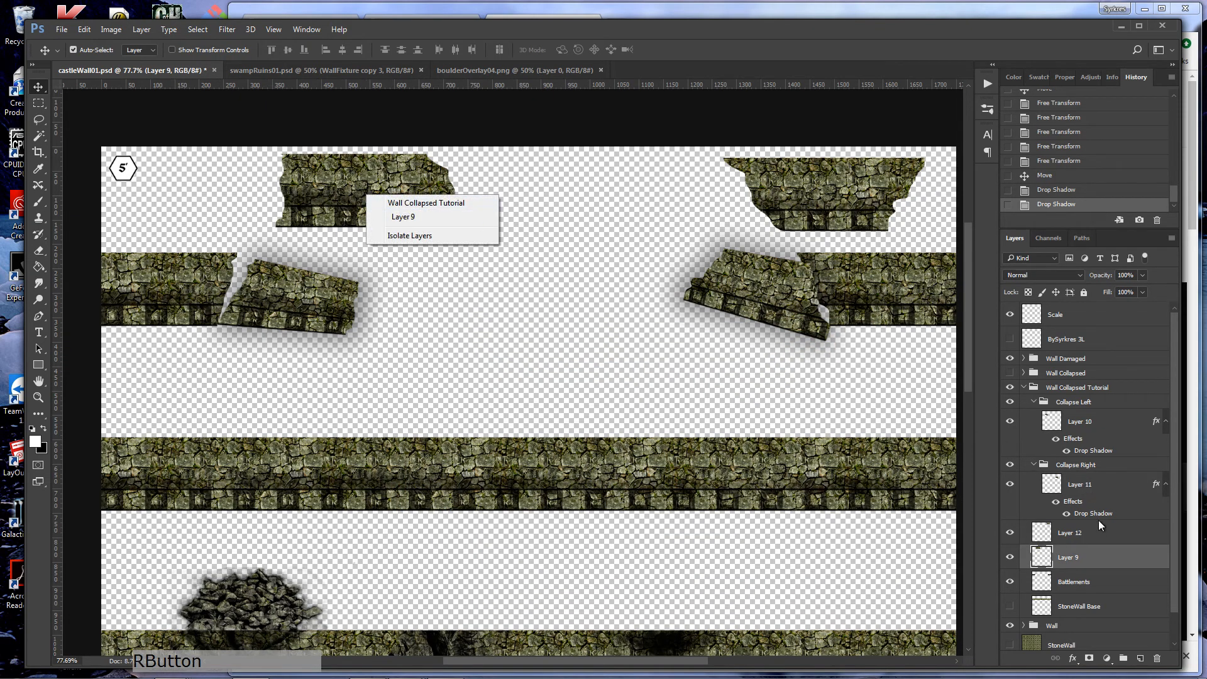
left_click(1081, 557)
right_click(1081, 557)
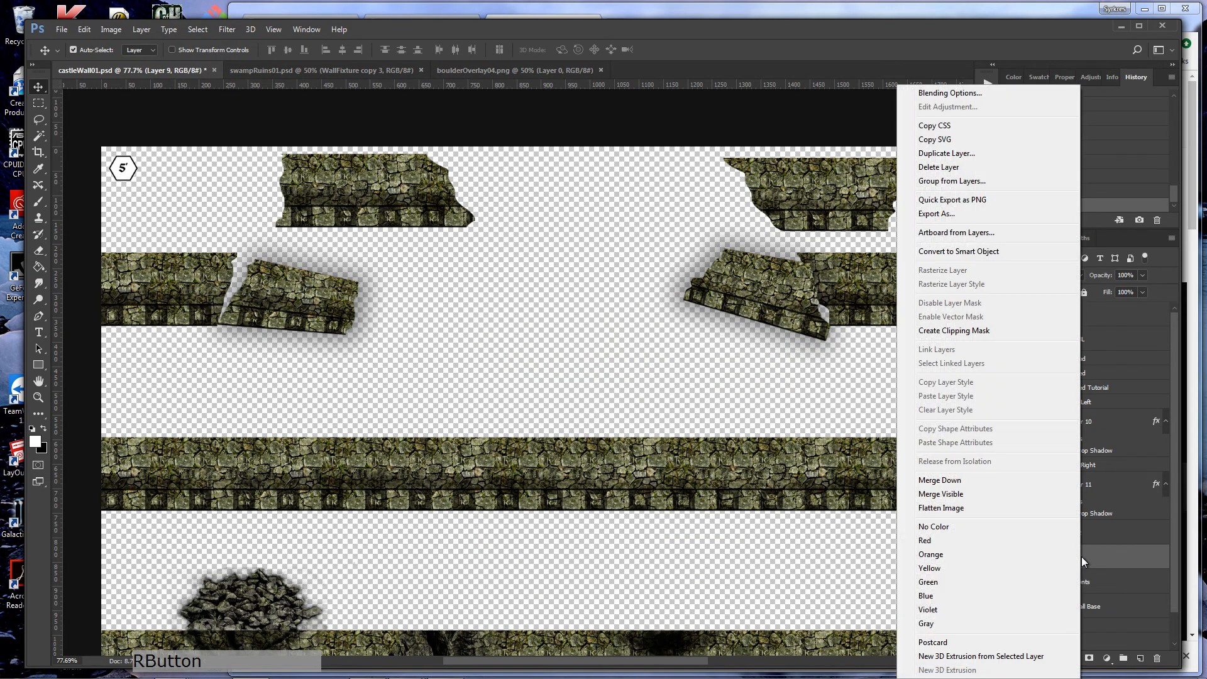
left_click(943, 92)
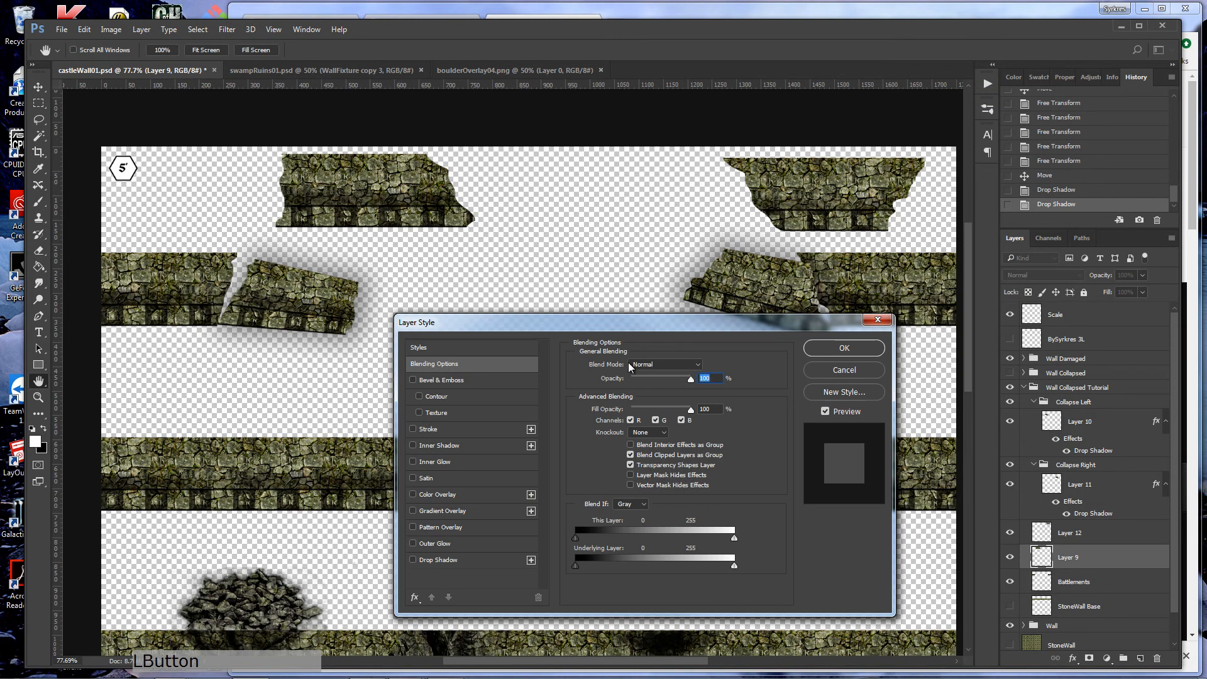
left_click(444, 560)
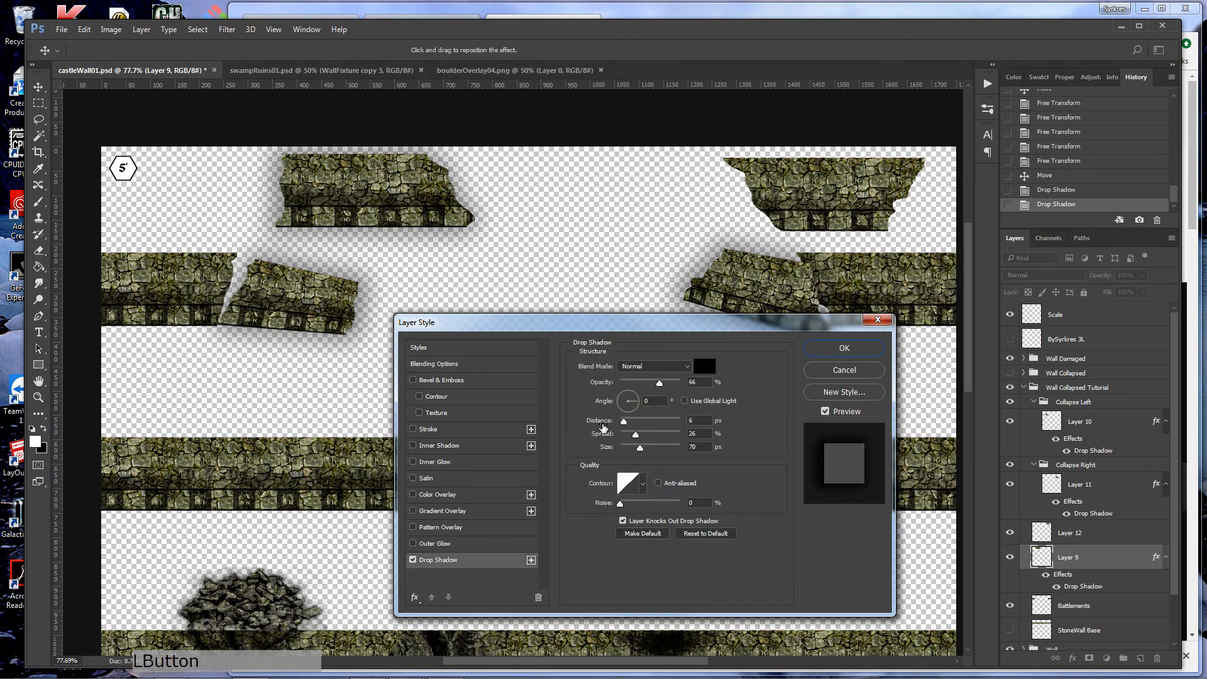
left_click(692, 421)
type("0")
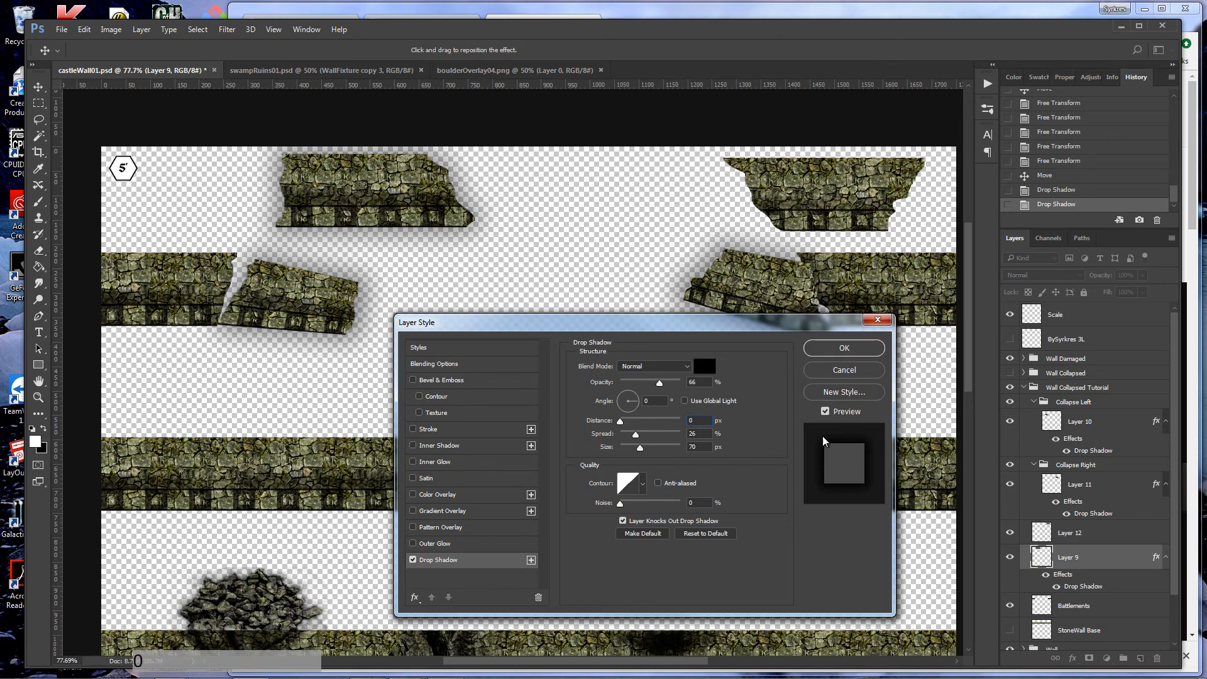
left_click(844, 347)
- Add a drop shadow with the current settings to the Layer 12 wall fragment
left_click(1070, 532)
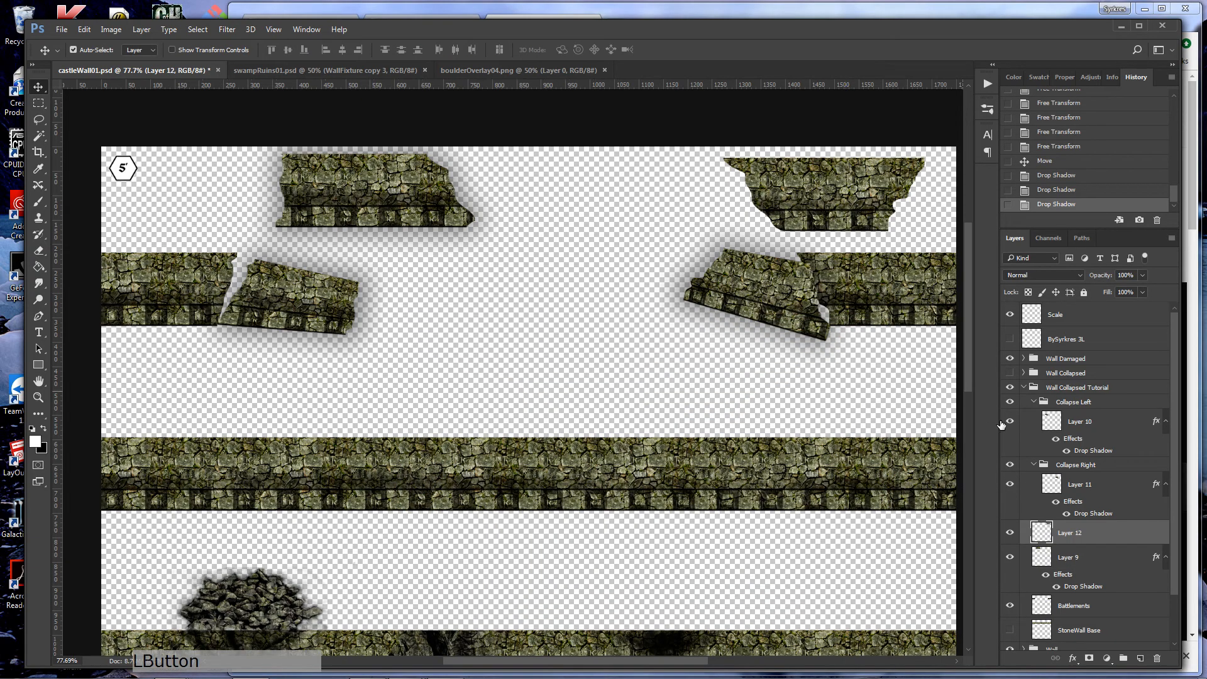
right_click(1067, 534)
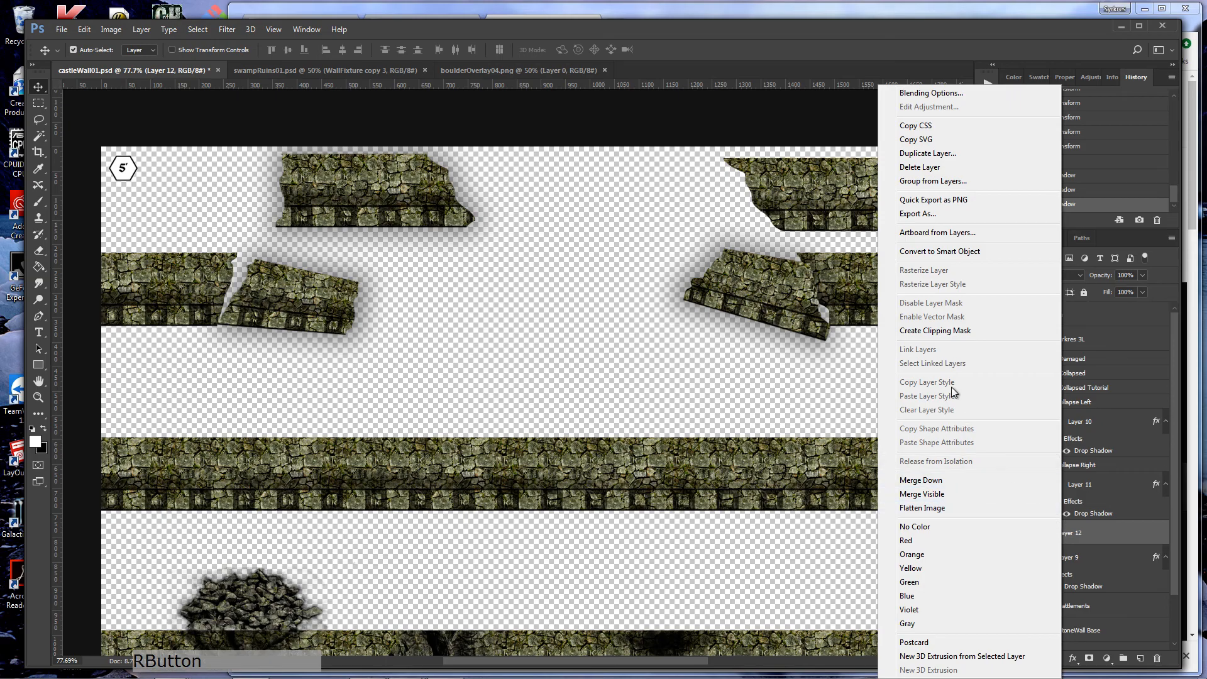
left_click(931, 92)
left_click(441, 559)
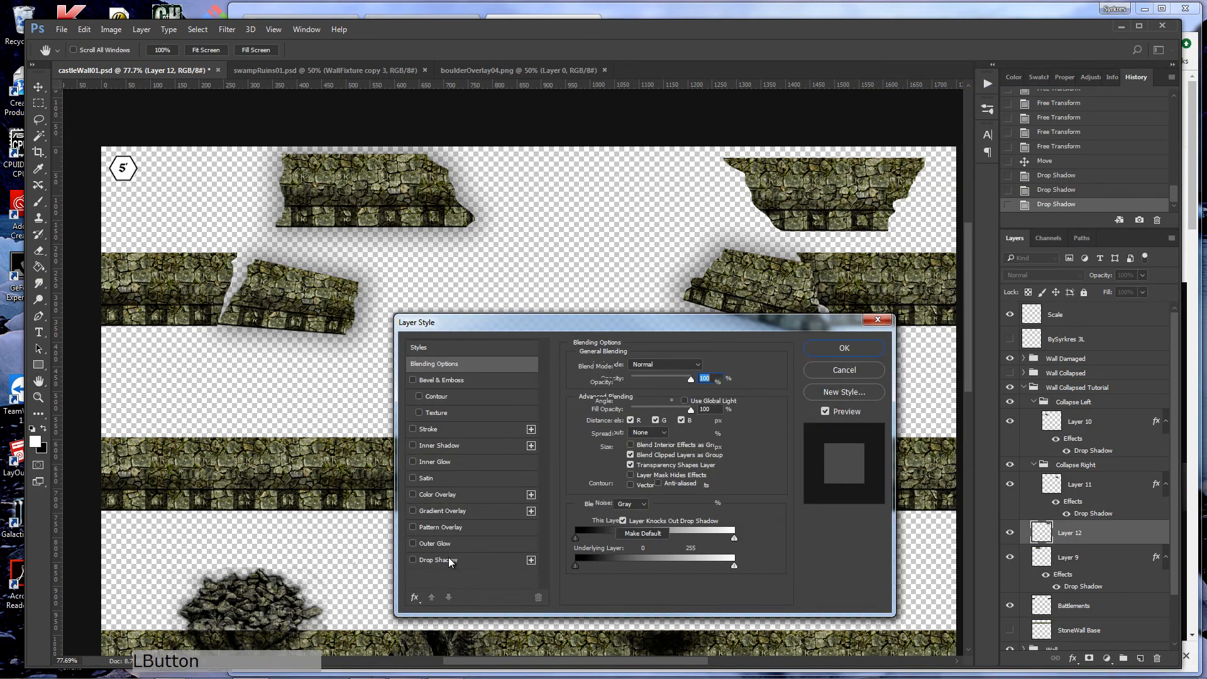
left_click(843, 350)
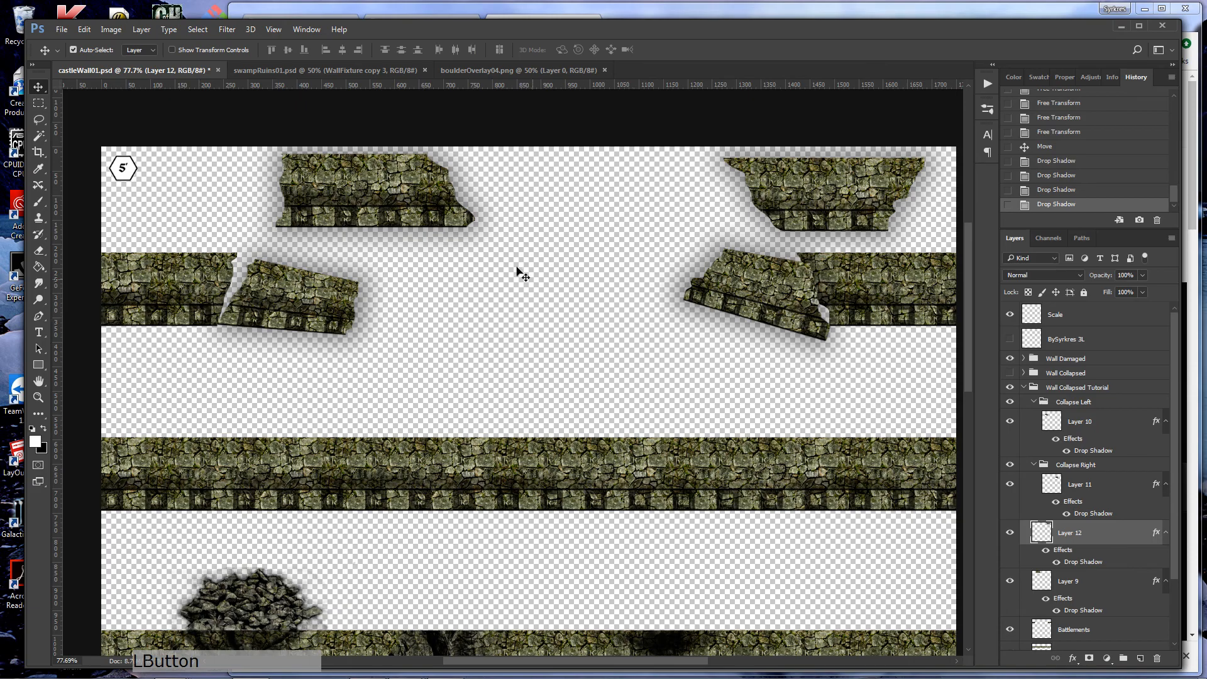
- Shift the Layer 9 fragment toward the canvas centre and move the Layer 12 fragment into the empty space below the intact wall
left_click_drag(385, 192, 503, 184)
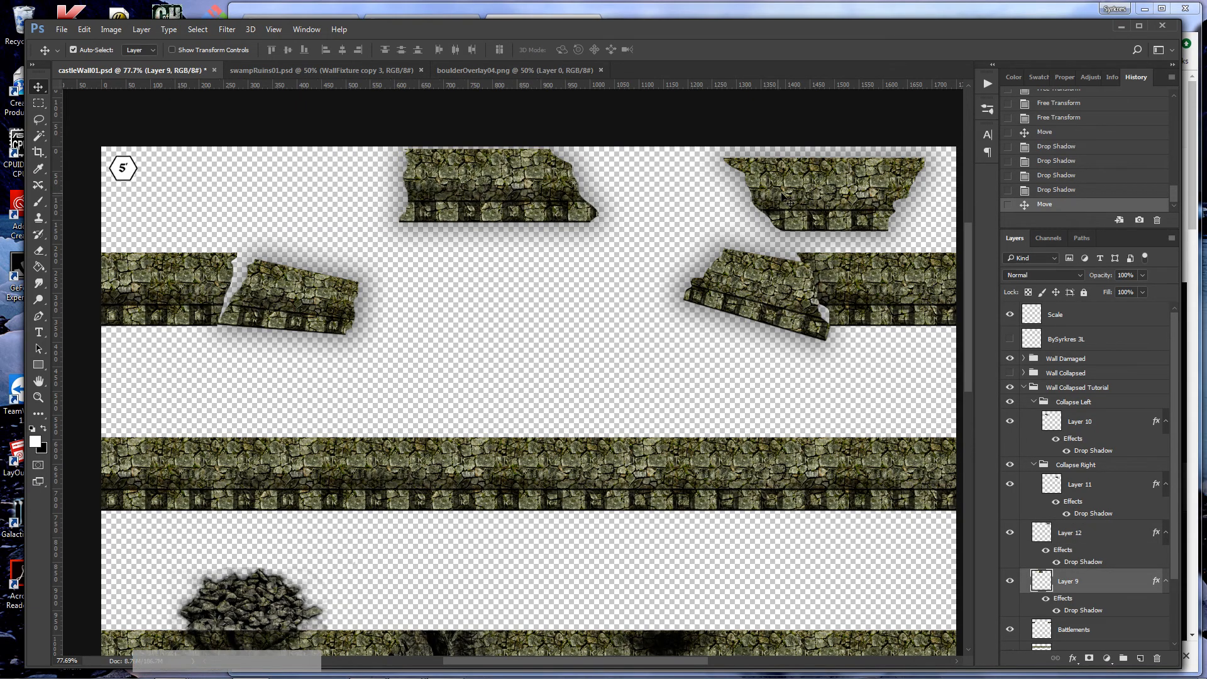
left_click_drag(808, 184, 736, 568)
- Lasso a small irregular chunk of stones inside the tilted left piece and copy it from Layer 10 onto a new layer
key("z")
left_click_drag(263, 290, 318, 290)
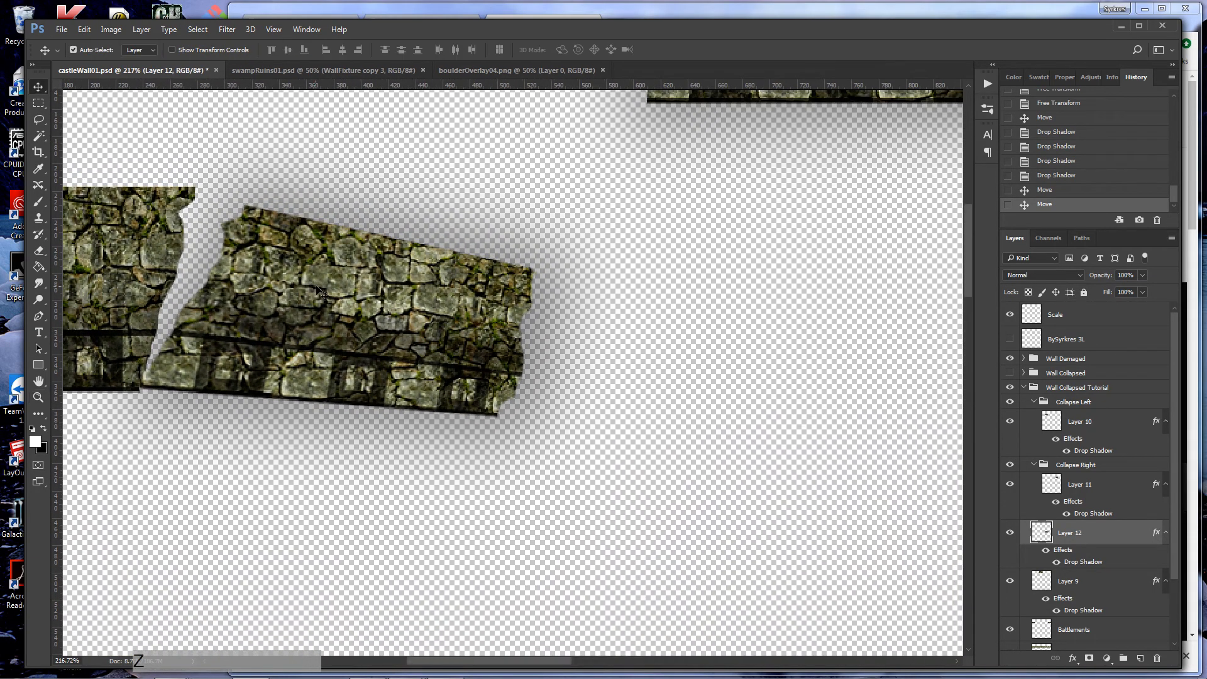
left_click_drag(472, 661, 454, 661)
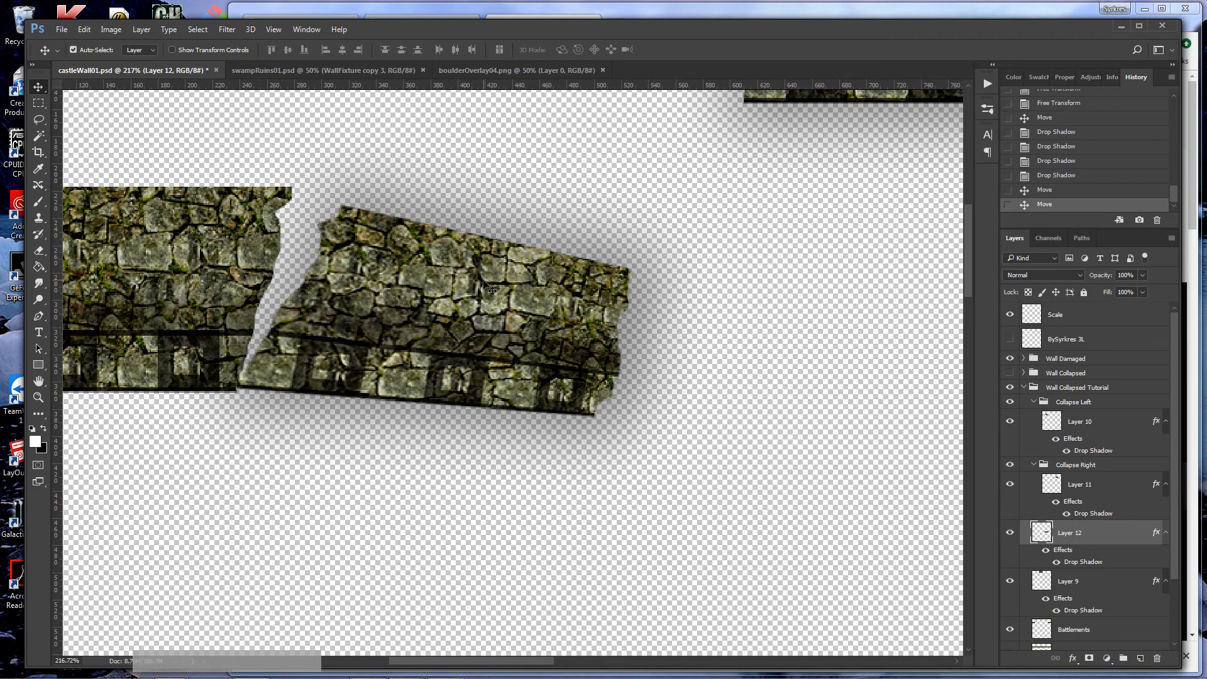
left_click(39, 119)
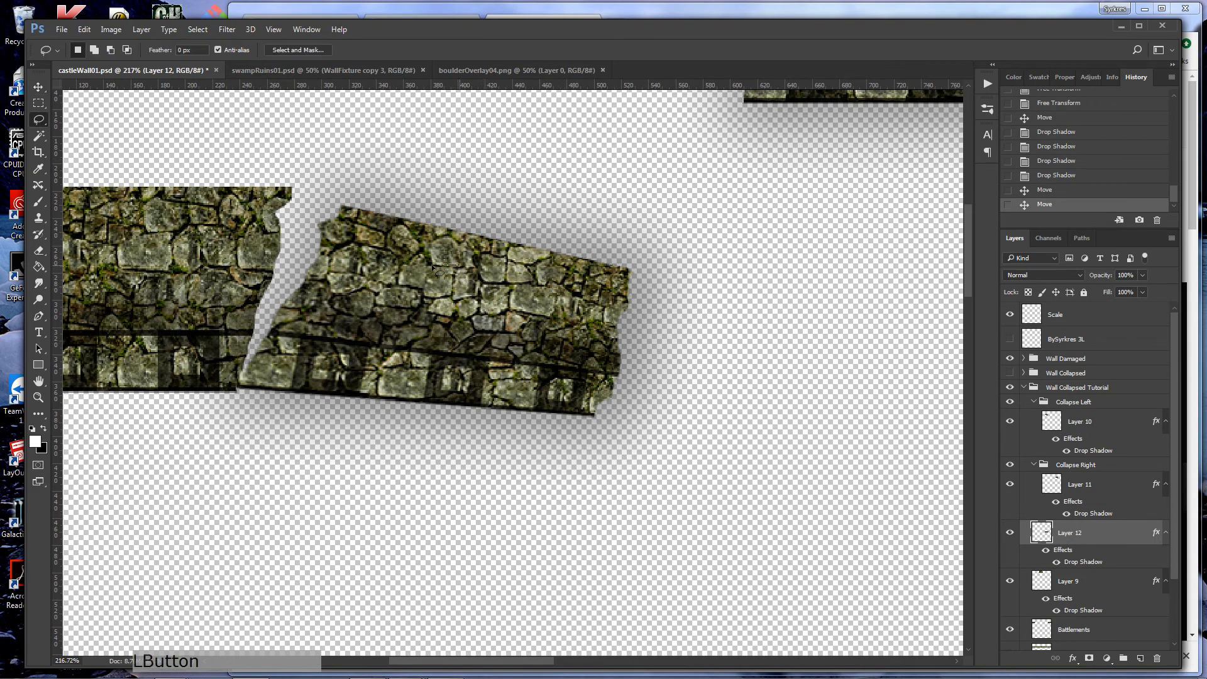
mouse_move(447, 320)
left_mouse_down()
mouse_move(490, 309)
mouse_move(503, 288)
left_mouse_up()
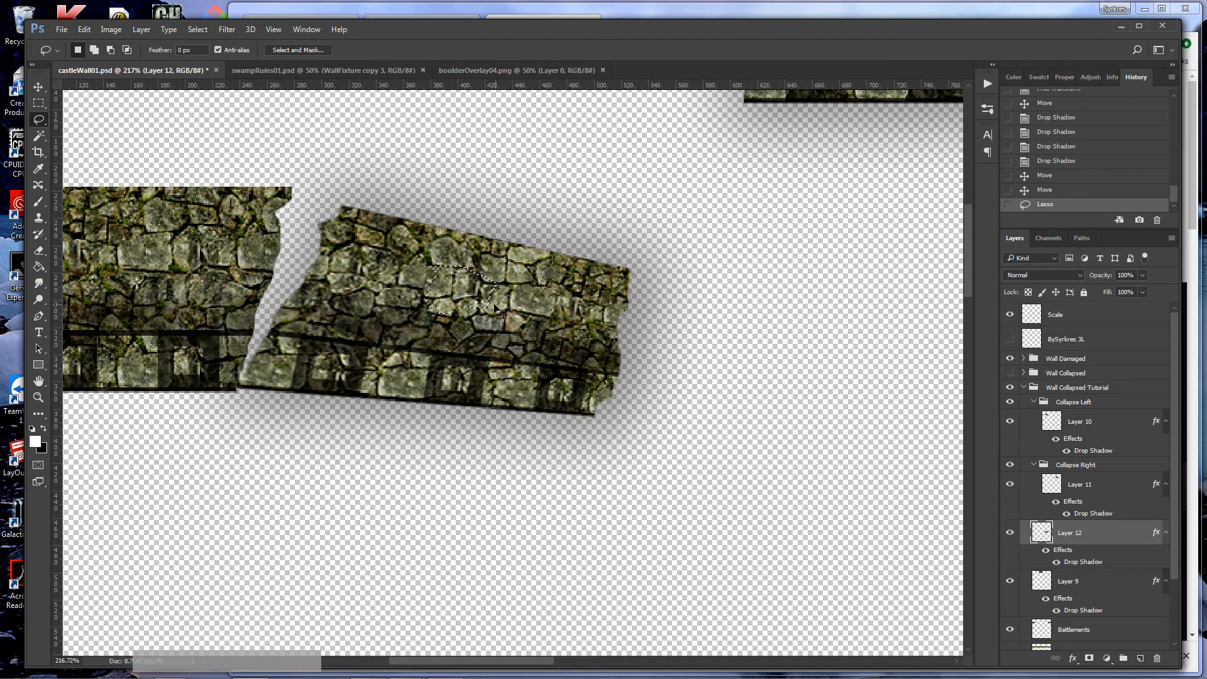
key("ctrl+c")
key("ctrl+v")
left_click(529, 272)
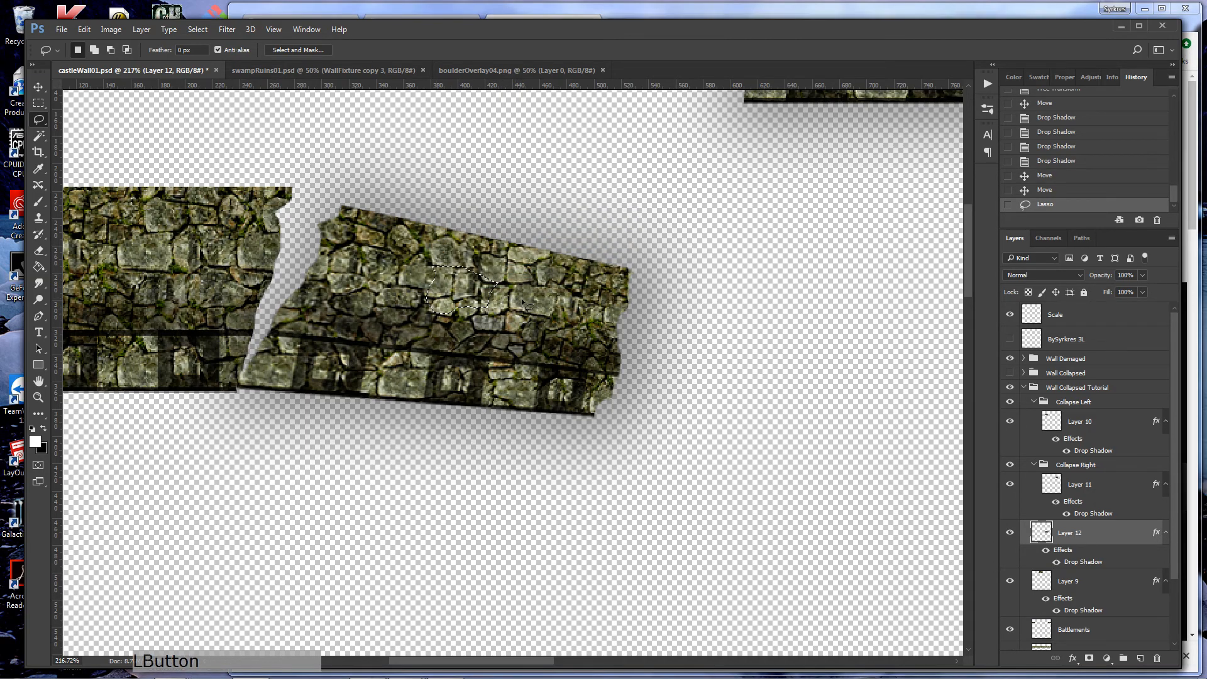
left_click(1071, 425)
key("ctrl+c")
key("ctrl+v")
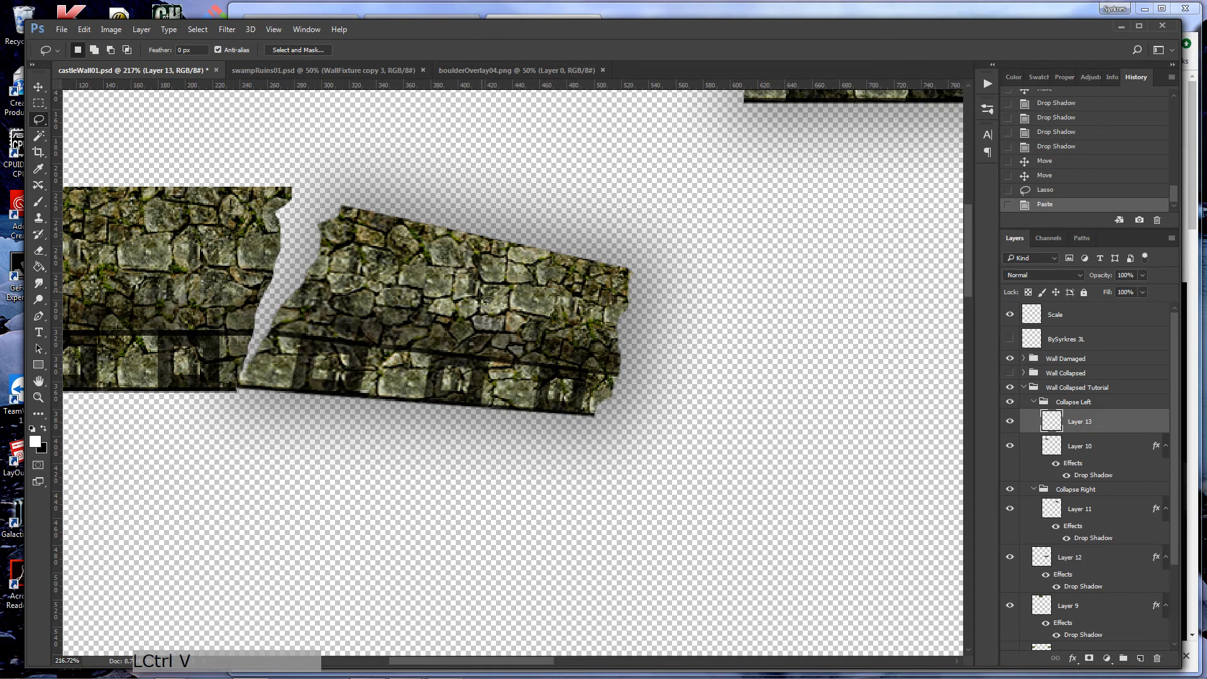
- Move the stone chunk above the tilted piece and give it a stronger drop shadow with 18% spread and 9 px size
key("v")
left_click_drag(484, 295, 558, 199)
right_click(1095, 420)
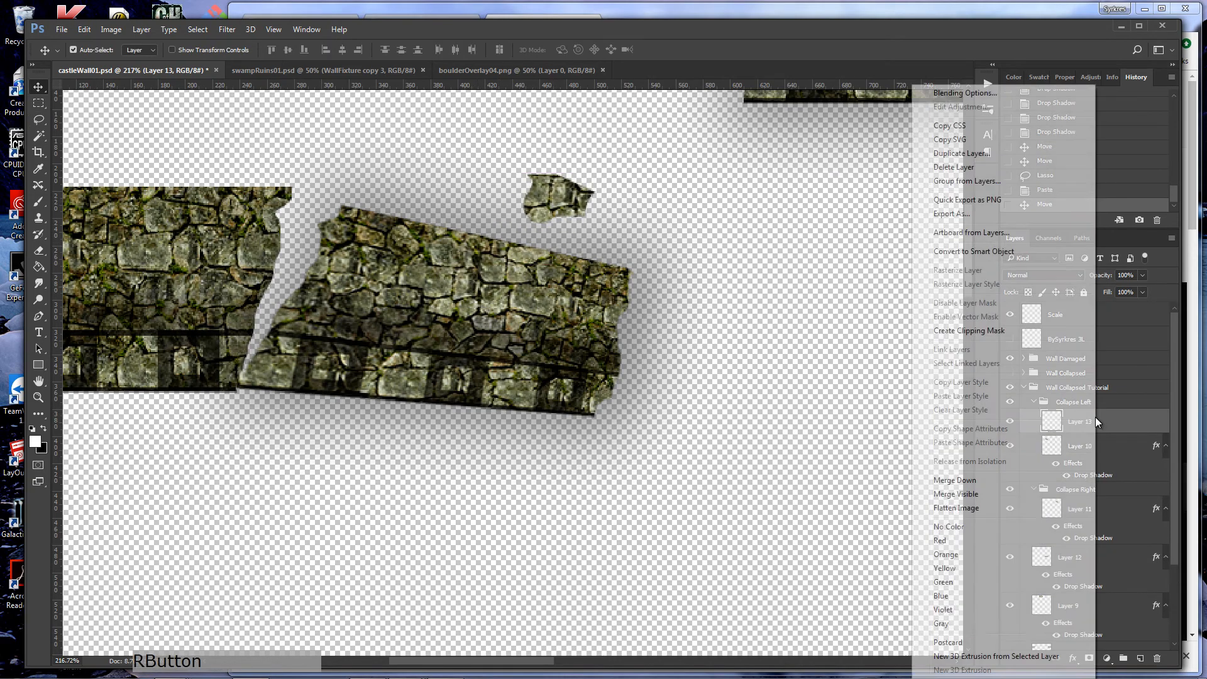
left_click(949, 94)
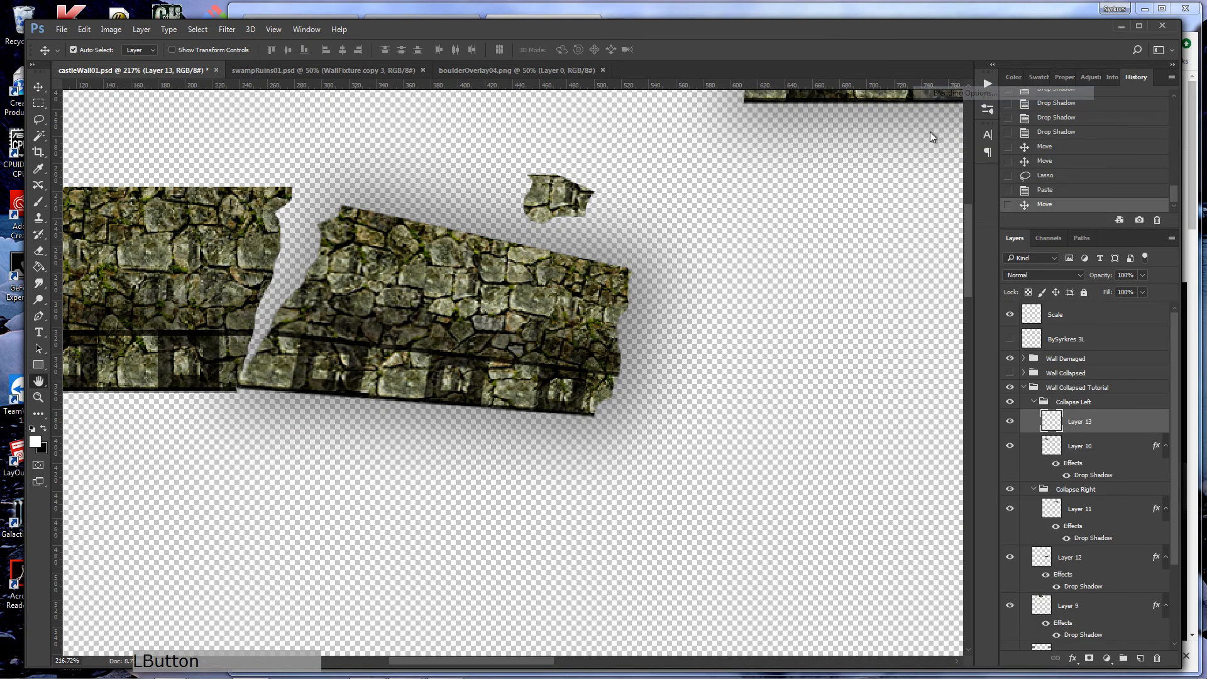
left_click(482, 558)
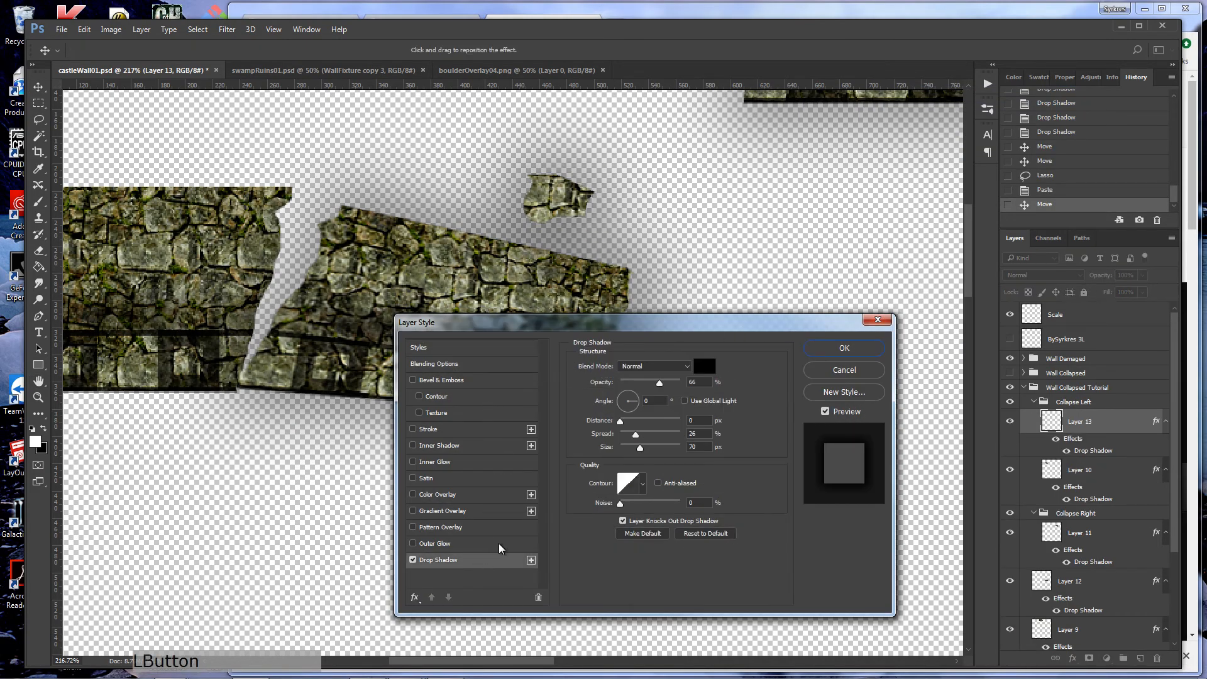
mouse_move(640, 448)
left_mouse_down()
mouse_move(627, 451)
mouse_move(632, 434)
left_mouse_up()
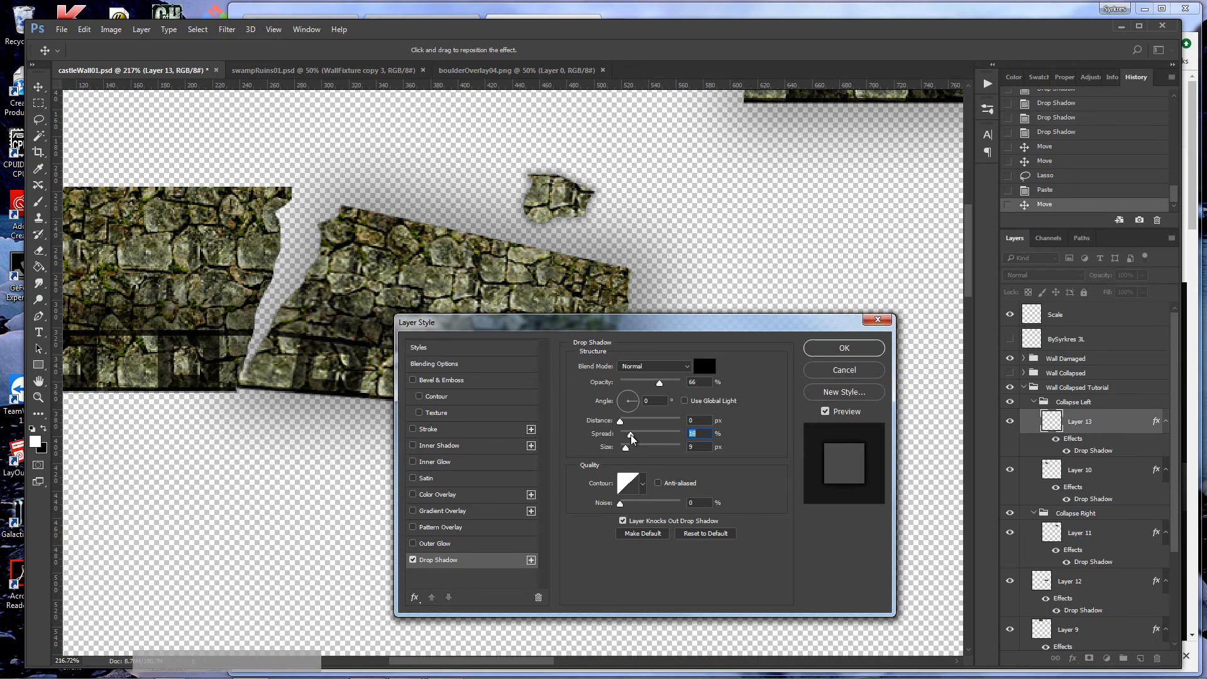
left_click_drag(661, 388, 675, 388)
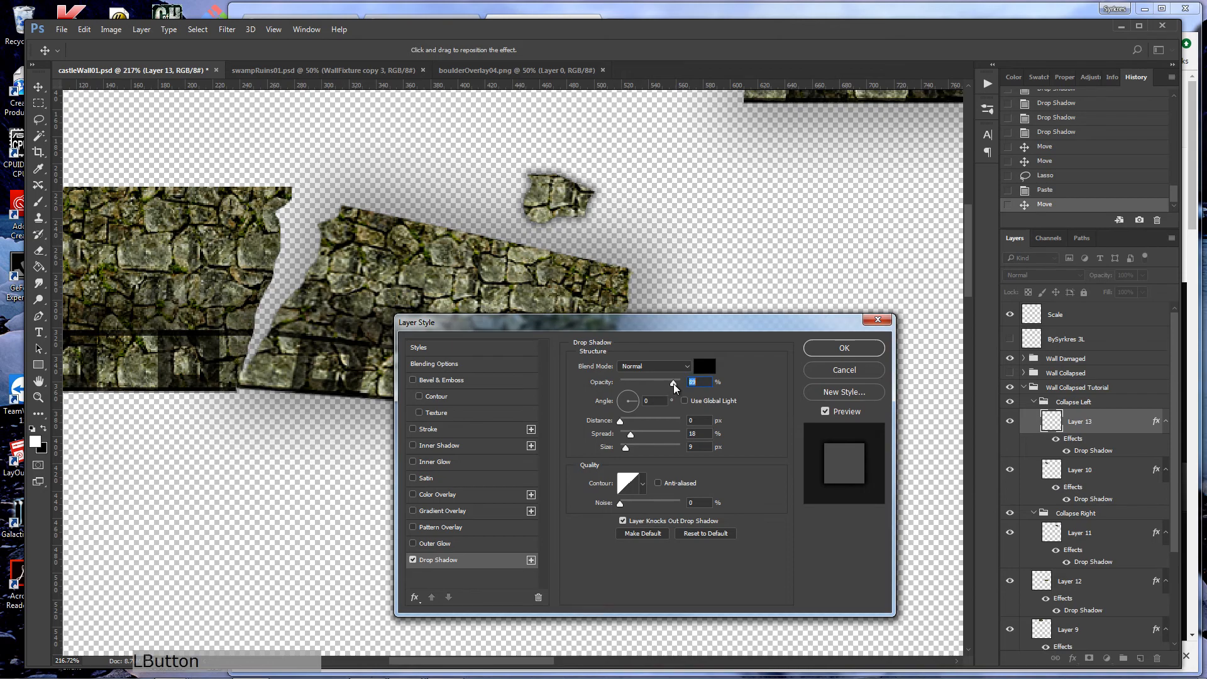
left_click(811, 350)
- Duplicate the Layer 13 stone chunk, then rotate the copy and place it beyond the free end of the tilted left piece
key("ctrl+shift+d")
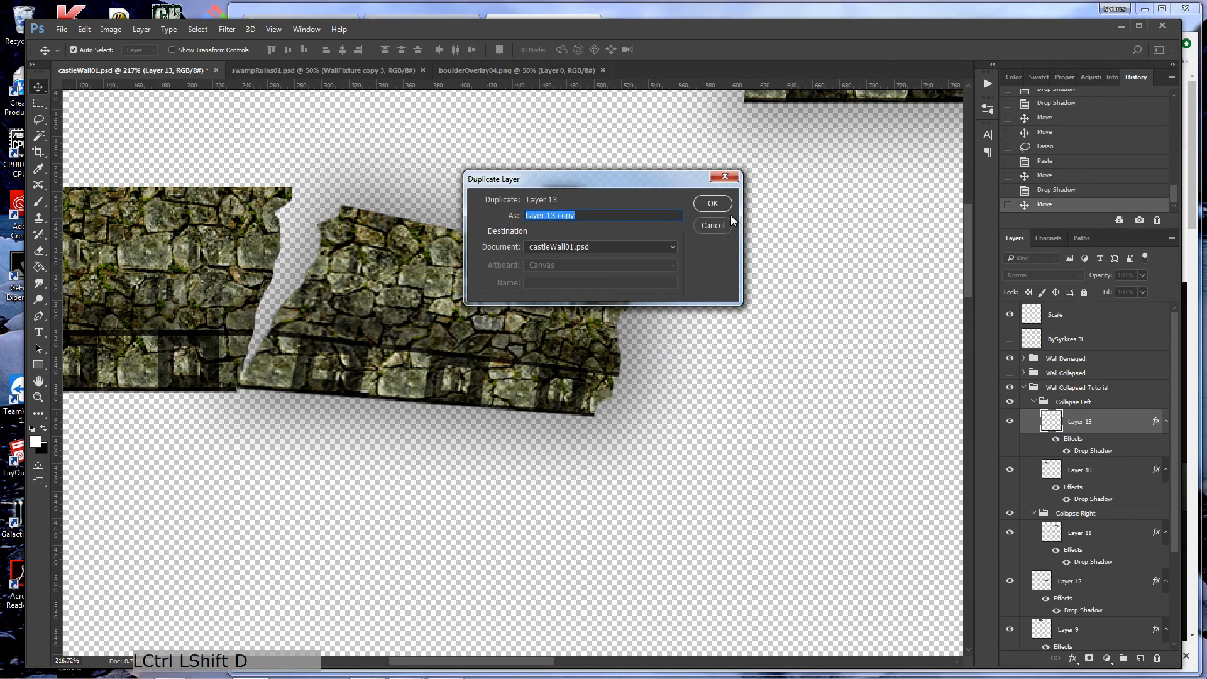
left_click(713, 203)
left_click_drag(591, 217, 666, 178)
key("ctrl+t")
left_click_drag(656, 232, 703, 330)
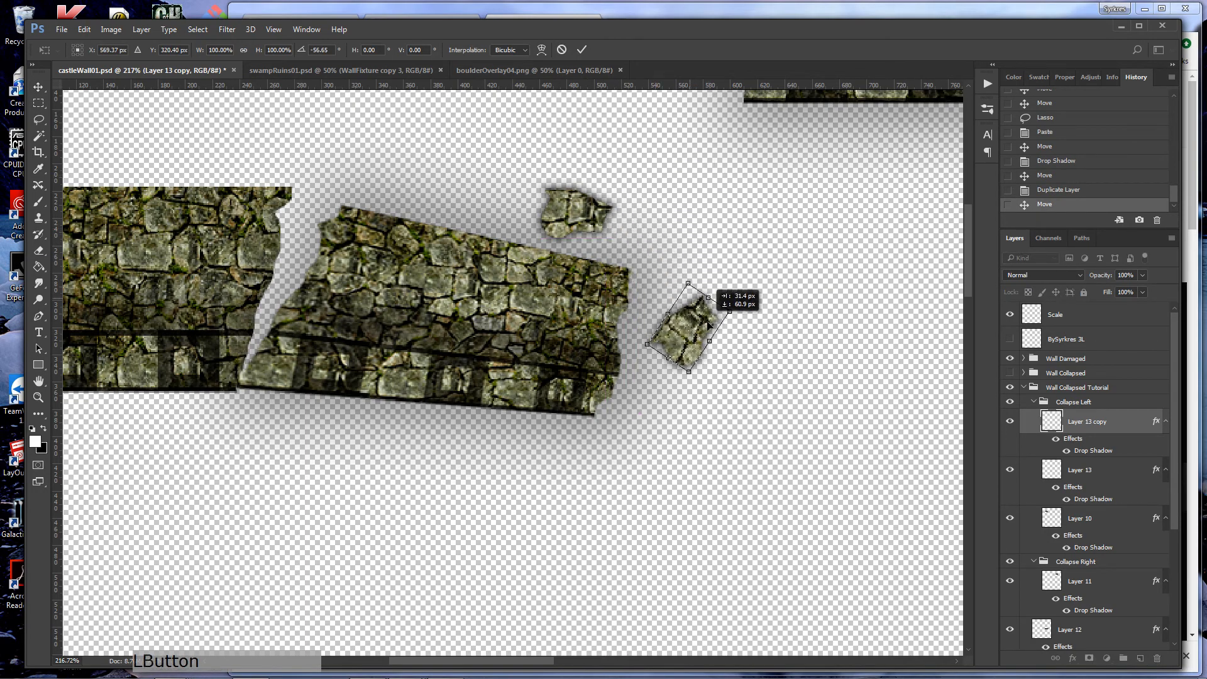
key("Return")
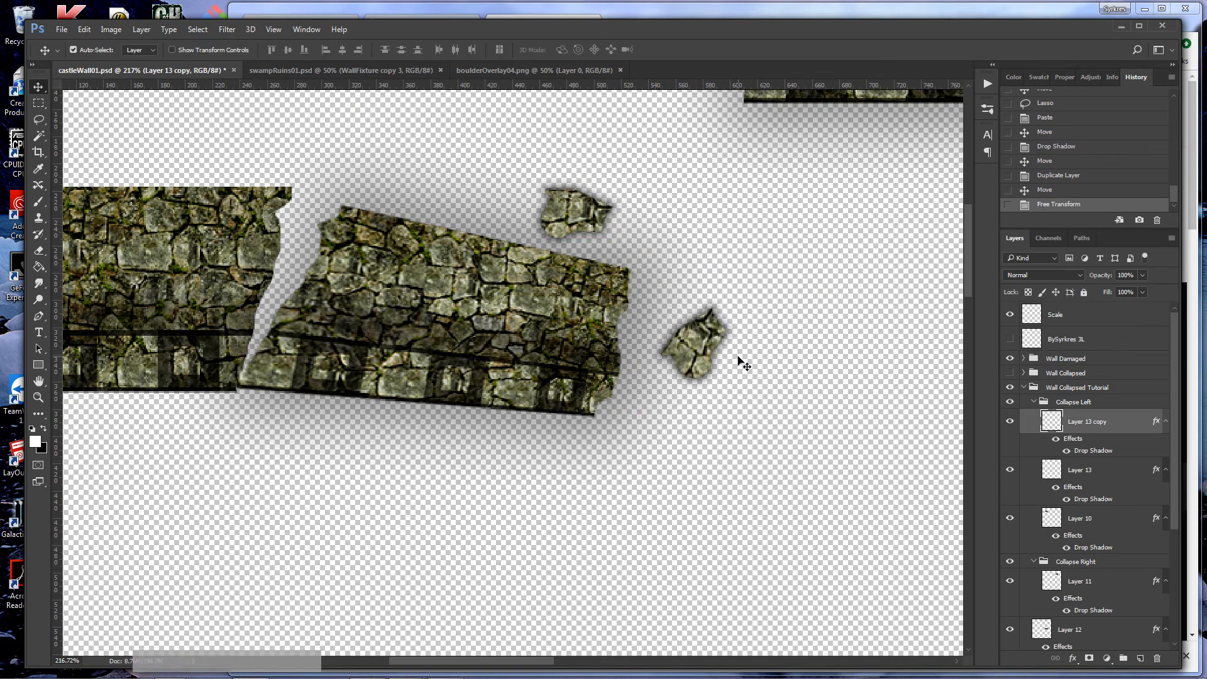
- Open boulderOverlay03.png from the Overlays folder
left_click(63, 31)
left_click(75, 55)
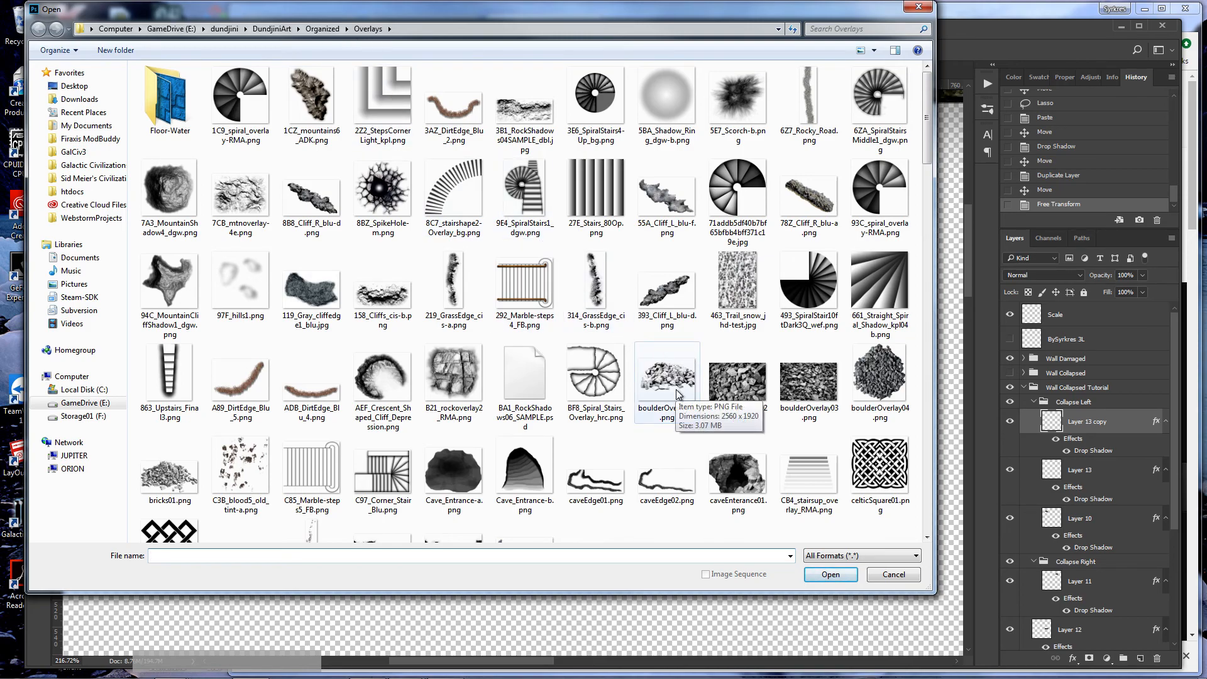
double_click(804, 382)
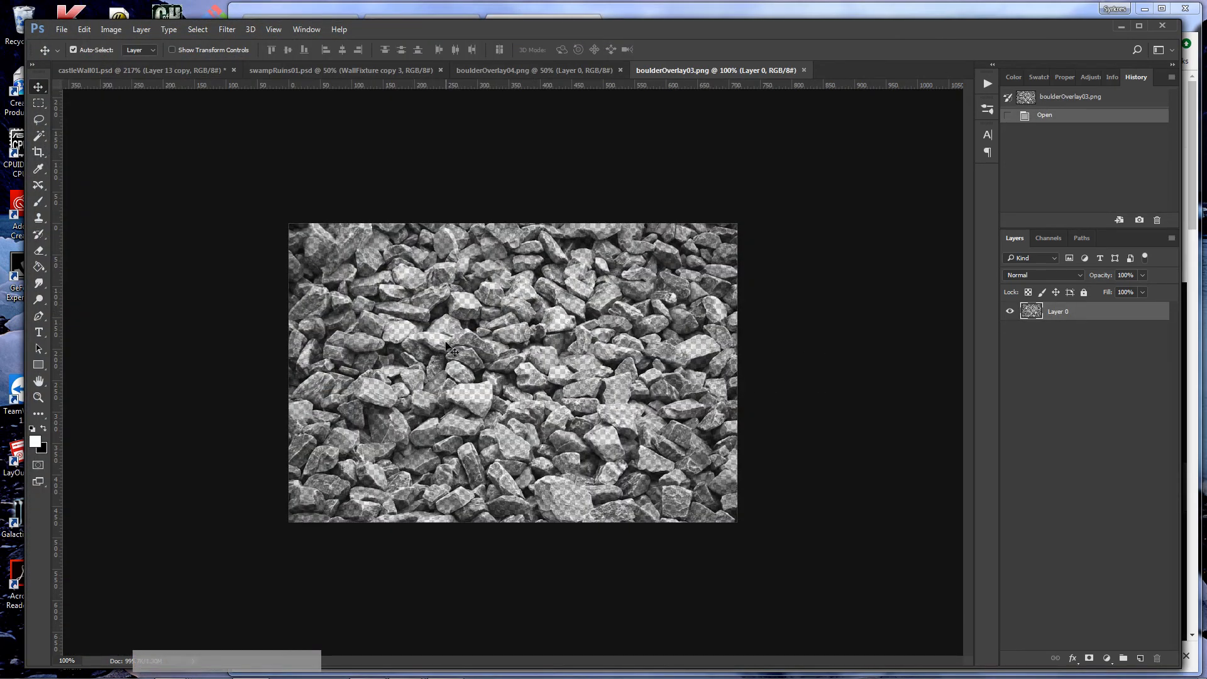
- Bring the boulderOverlay03.png rubble into castleWall01.psd and place it below Layer 10 in the Collapse Left group
left_click_drag(1041, 313, 411, 333)
left_click_drag(1064, 427, 1064, 561)
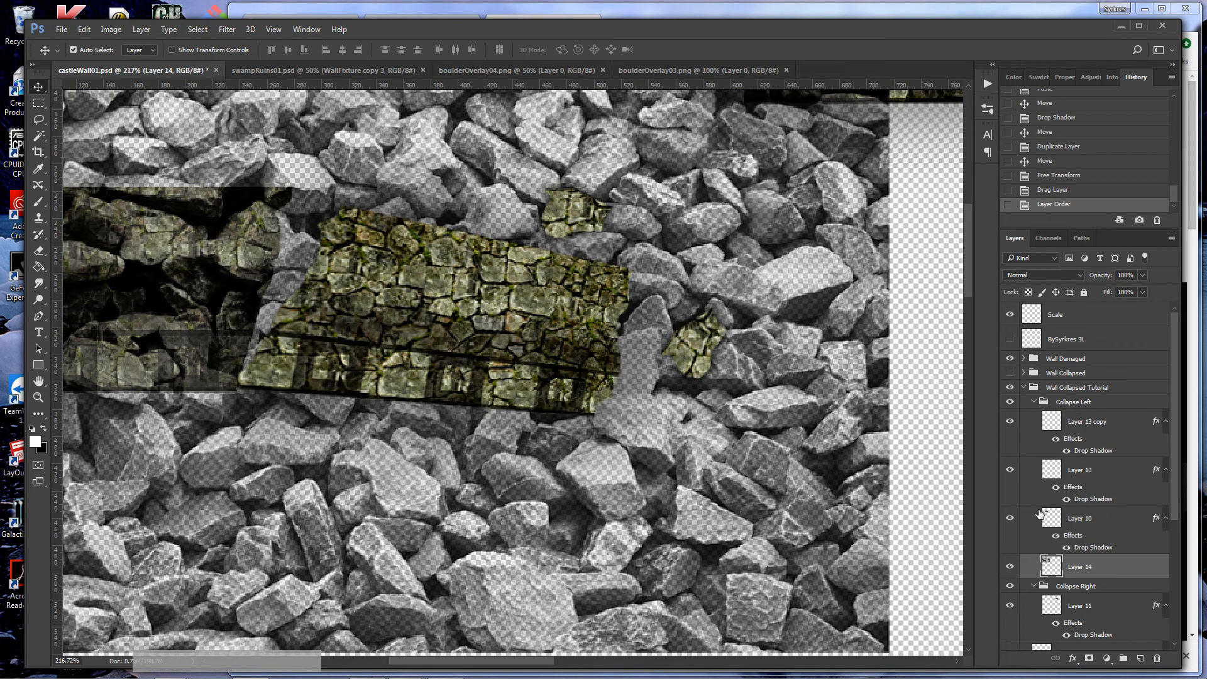
- Scale the boulder overlay down and position it beneath the tilted left wall piece and its stone chunks
key("ctrl+0")
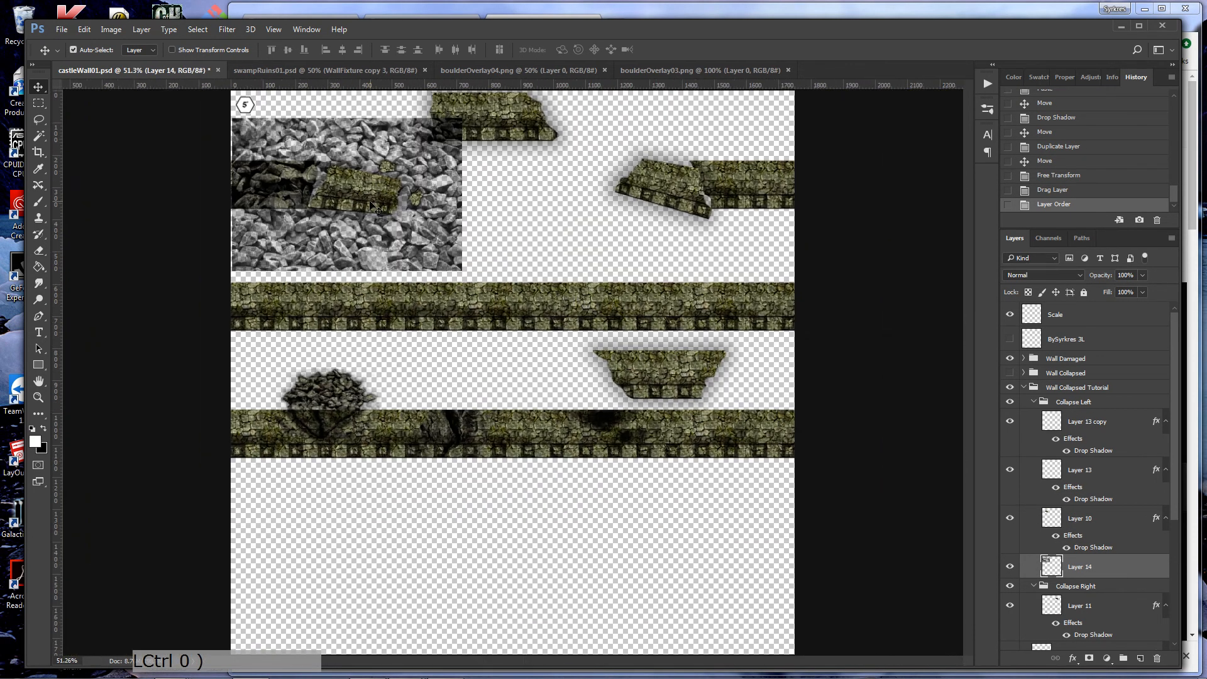
left_click_drag(371, 225, 397, 225)
key("z")
key("ctrl+t")
left_click_drag(488, 118, 431, 147)
left_click_drag(361, 233, 554, 227)
key("Return")
key("z")
key("v")
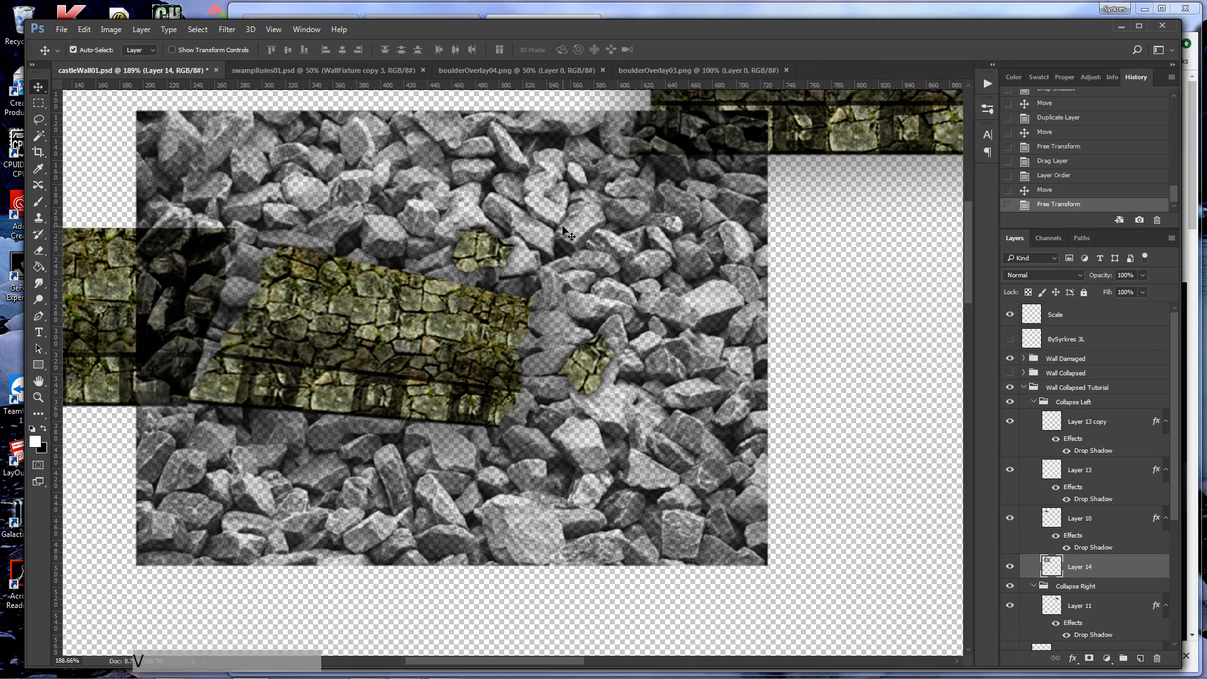
- Scale the boulder overlay down further to about 84% and reposition it around the tilted left piece and both chunks
left_click(575, 240)
key("ctrl+t")
left_click_drag(769, 111, 705, 155)
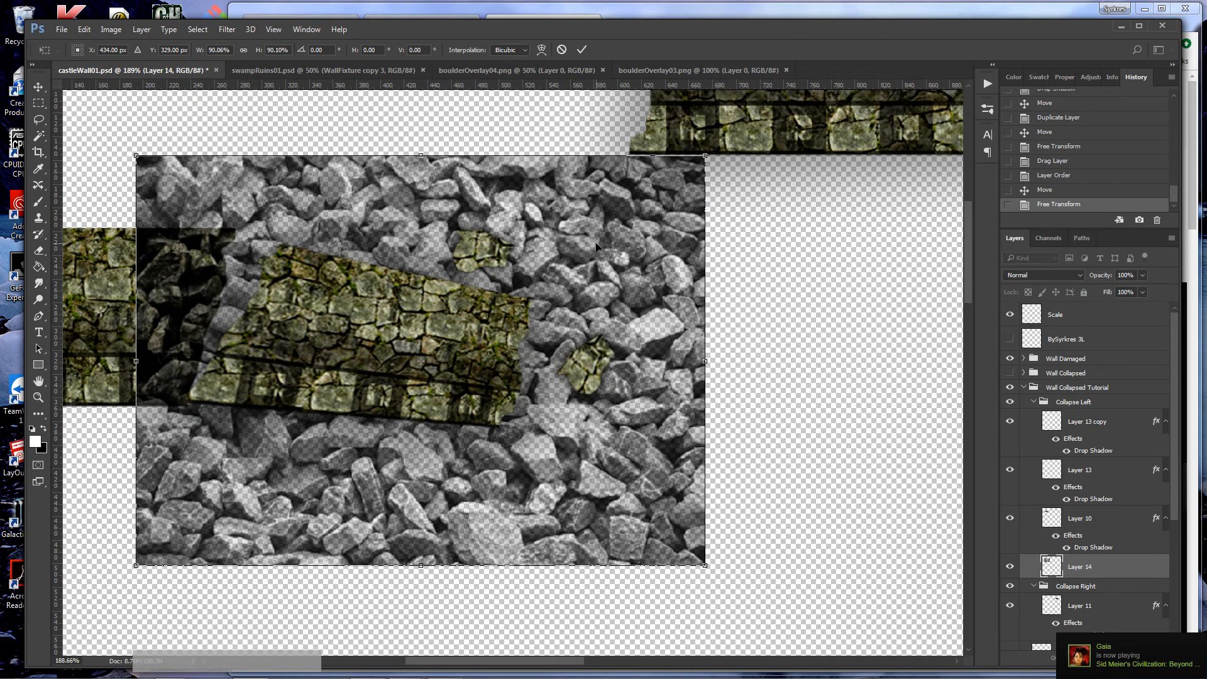
left_click_drag(596, 247, 621, 221)
left_click_drag(728, 130, 712, 144)
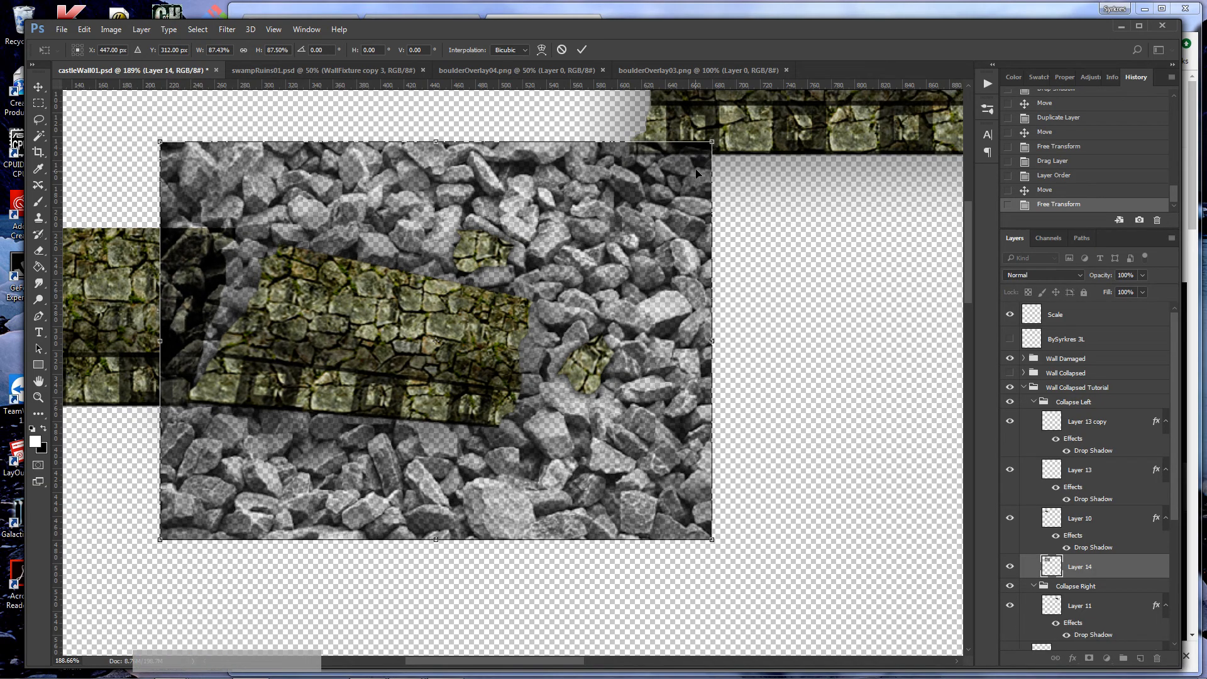
left_click_drag(646, 198, 649, 205)
left_click_drag(715, 148, 691, 165)
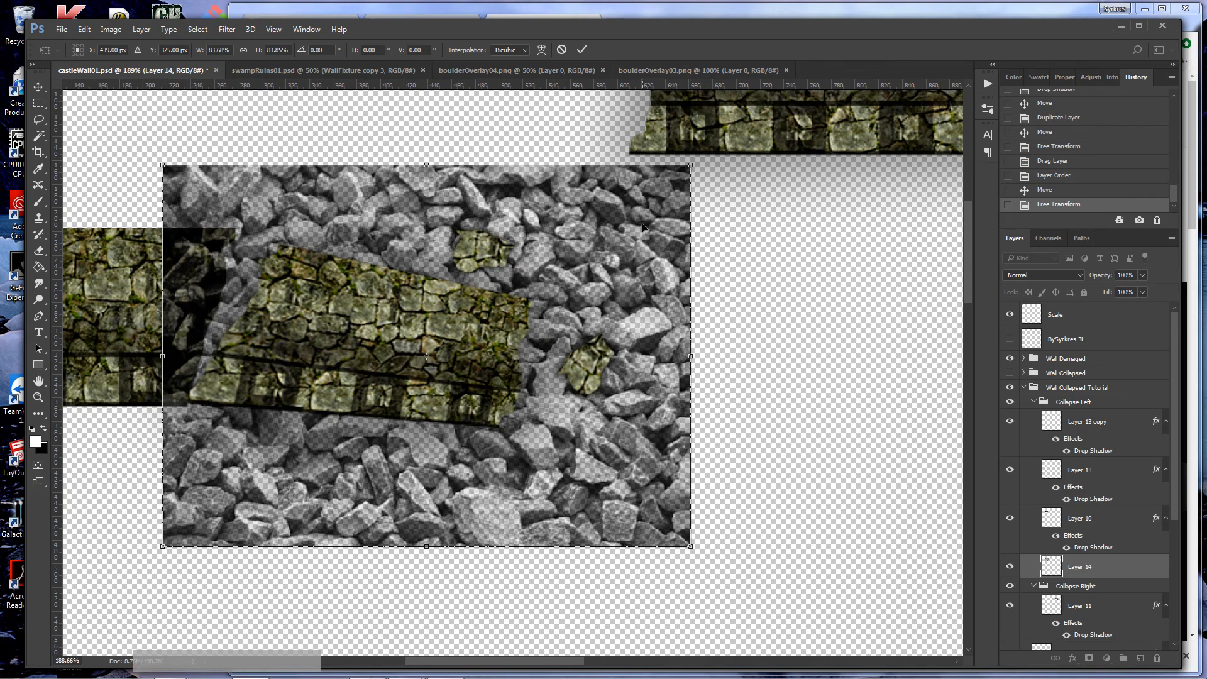
left_click_drag(646, 201, 646, 194)
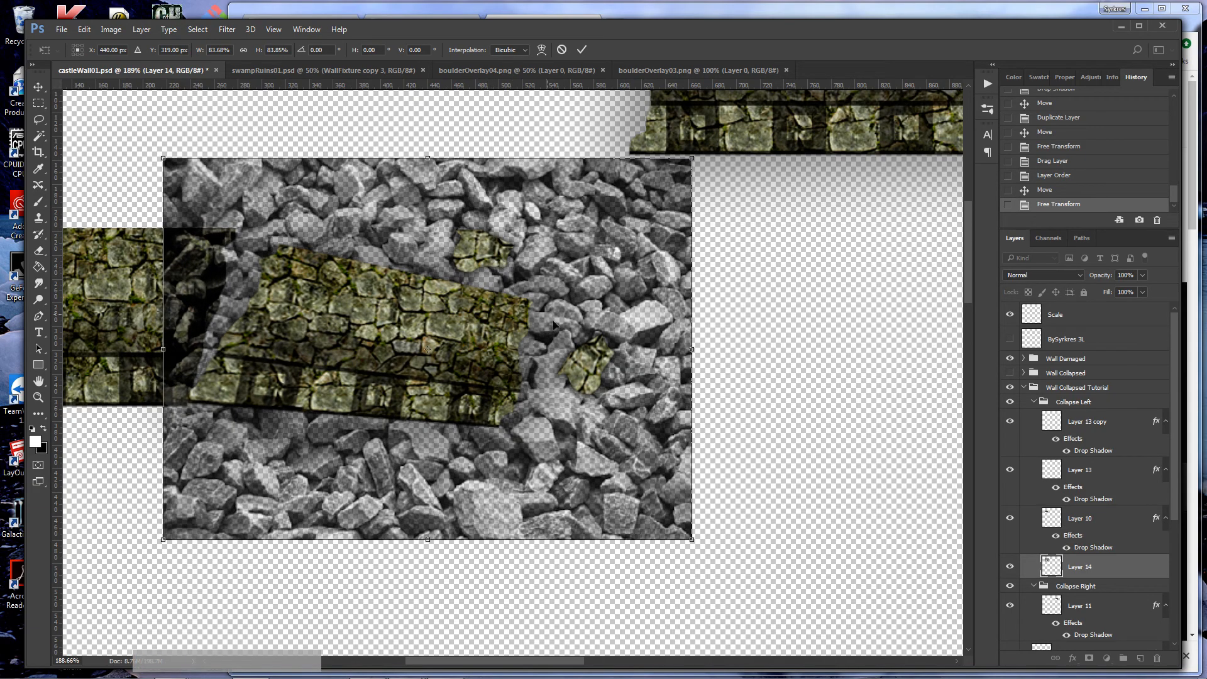
key("KP_Enter")
- Darken the Layer 13 stone chunk above the tilted piece by setting its brightness to -55
left_click(485, 263)
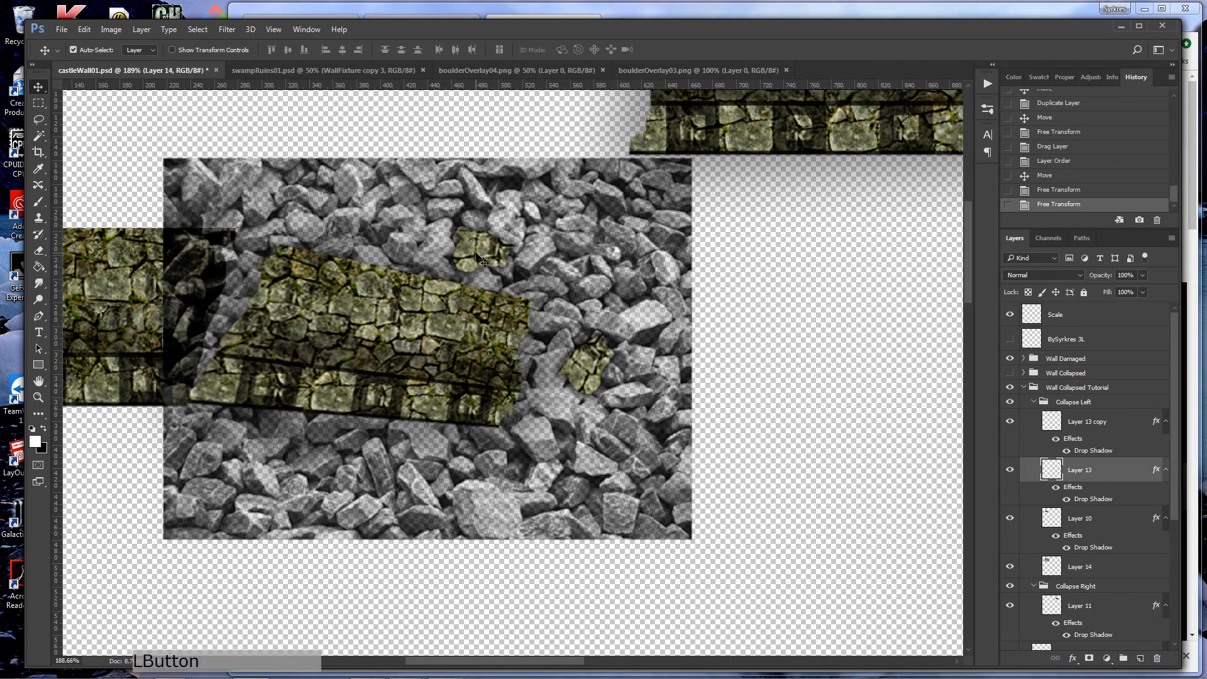
right_click(1072, 481)
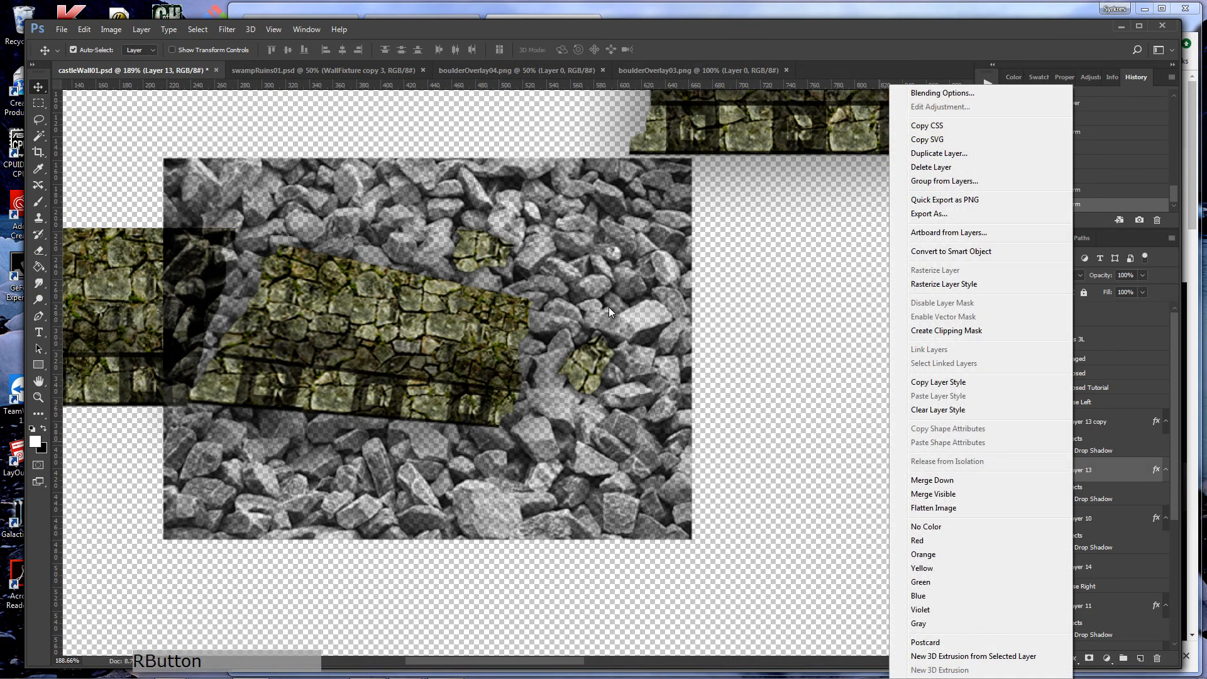
left_click(106, 32)
left_click(111, 29)
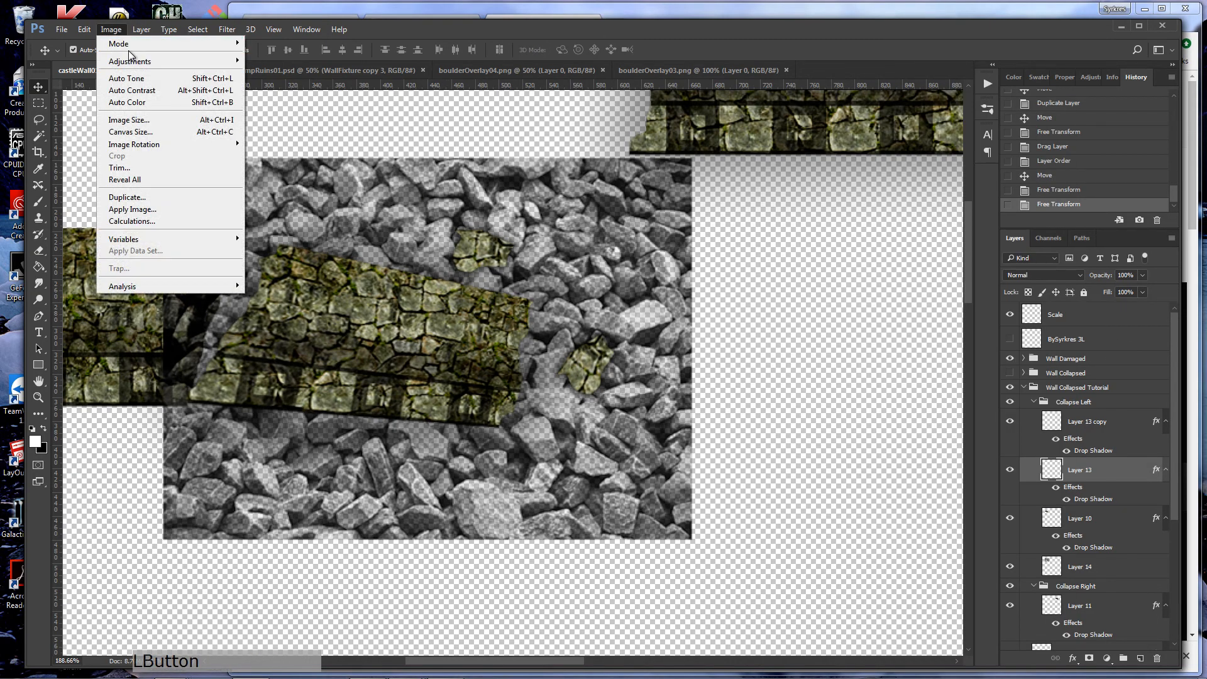
mouse_move(134, 63)
left_click(272, 61)
left_click_drag(702, 407, 679, 411)
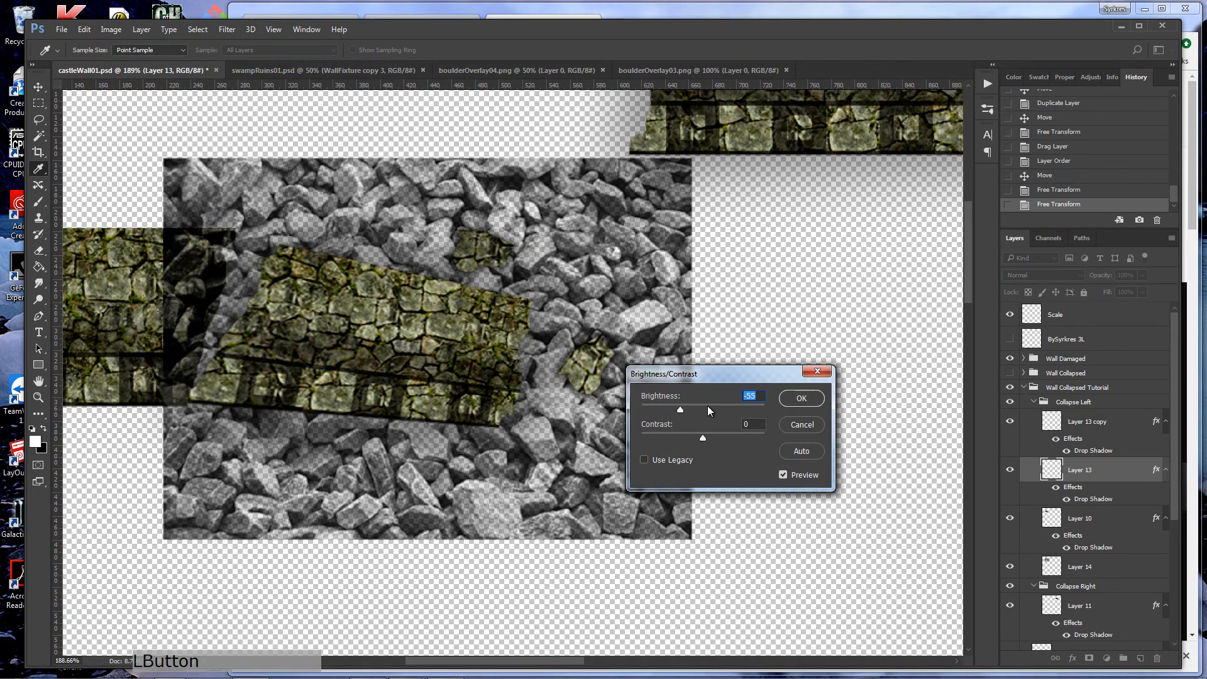
left_click(799, 403)
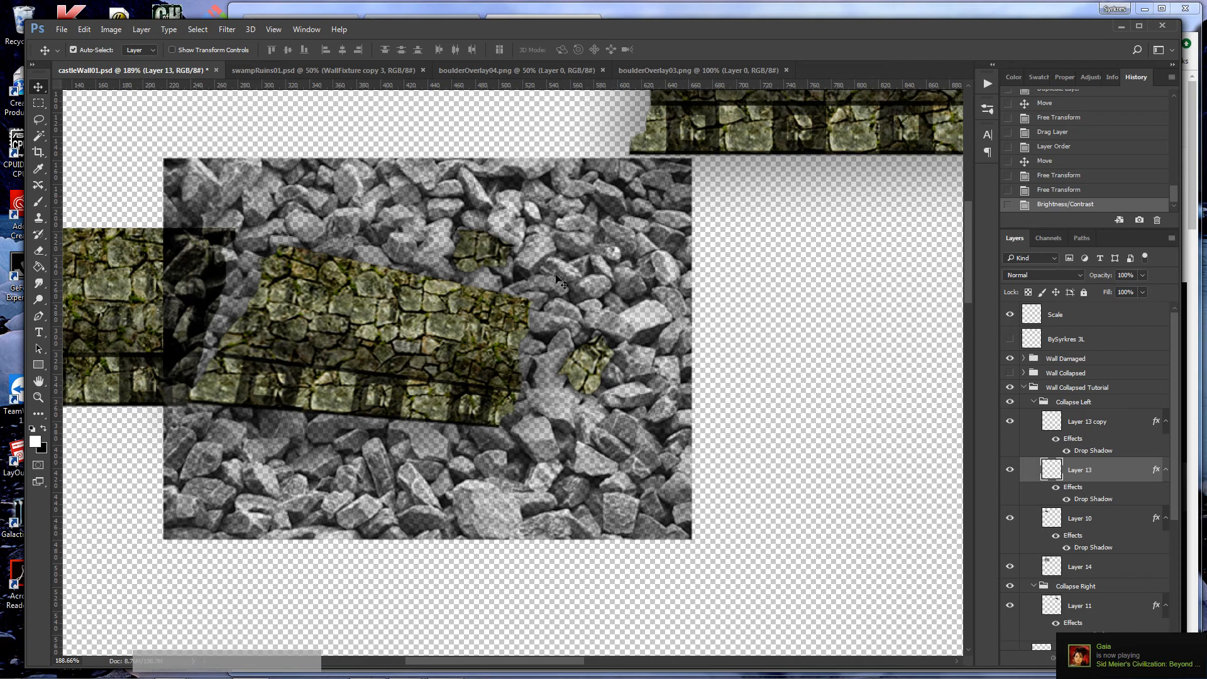
- Show the StoneWall layer, copy its texture in a rectangle around the rubble onto a new layer, and place it beneath Layer 14
left_click_drag(1177, 392, 1175, 514)
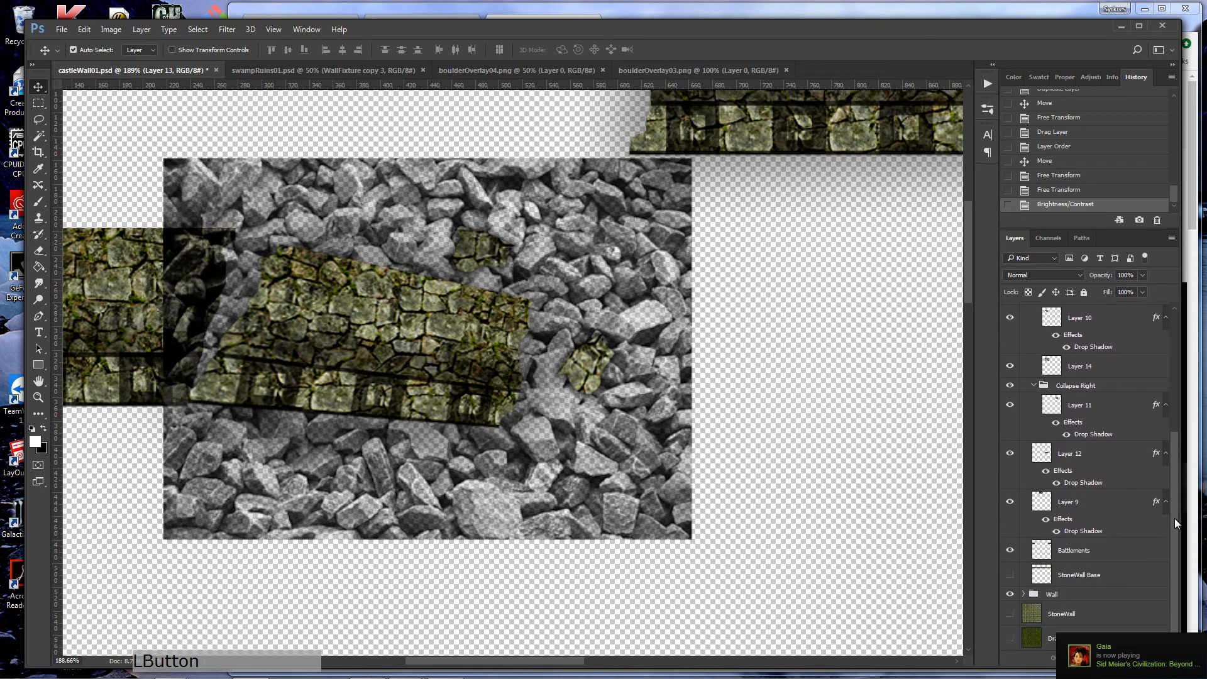
left_click(1011, 615)
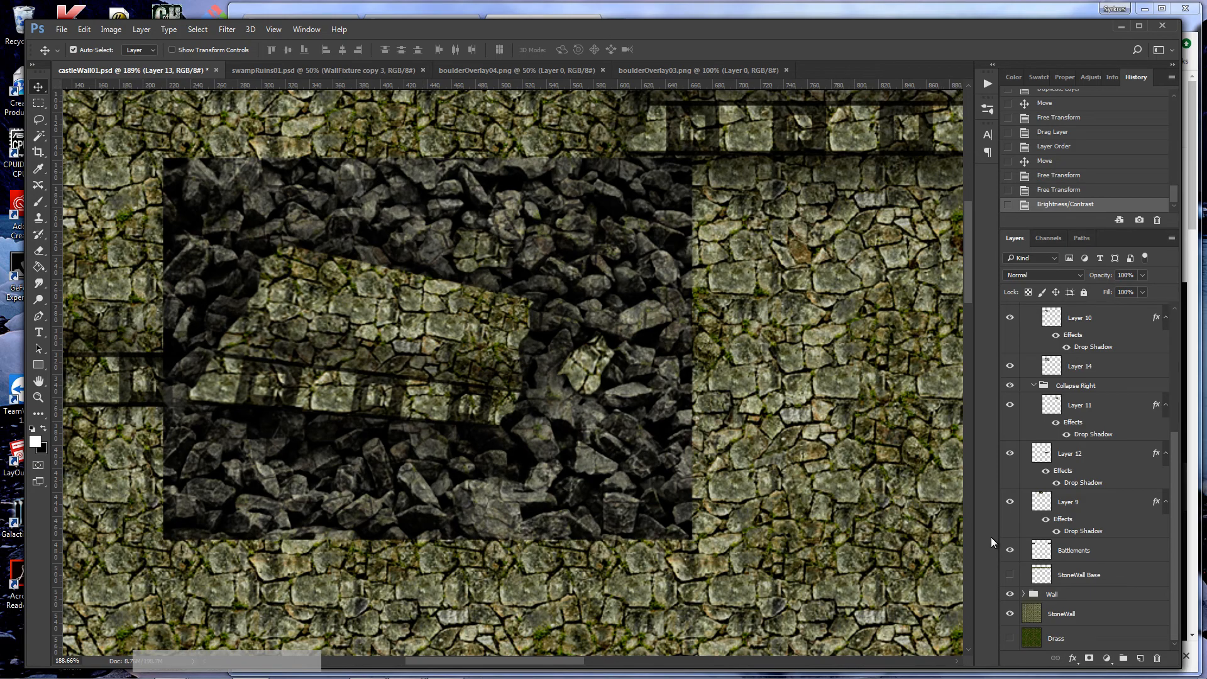
left_click(40, 103)
left_click_drag(161, 154, 697, 546)
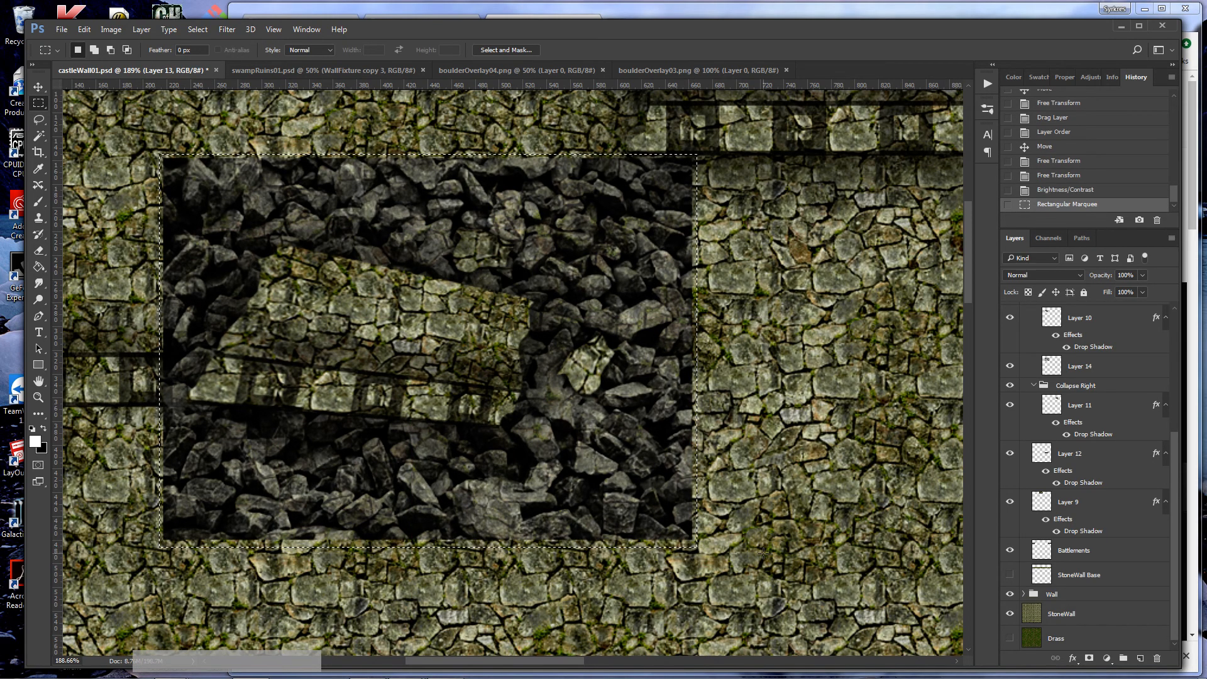
left_click(1044, 613)
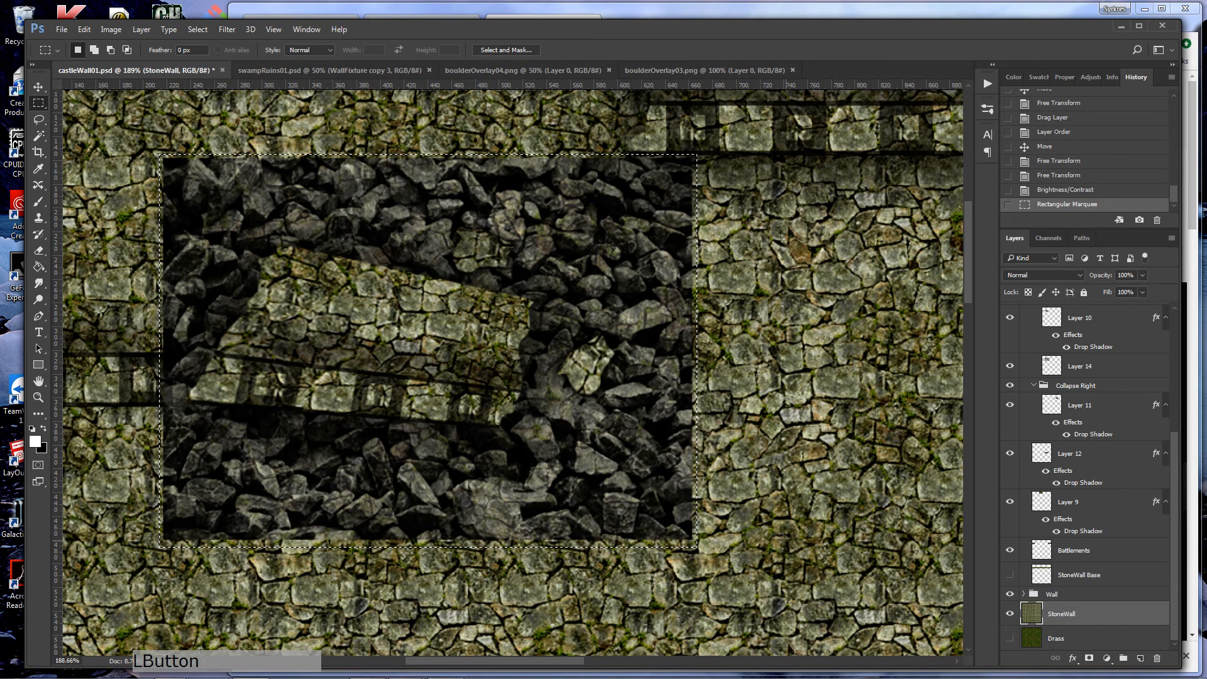
key("ctrl+c")
key("ctrl+v")
left_click_drag(1038, 615, 1058, 387)
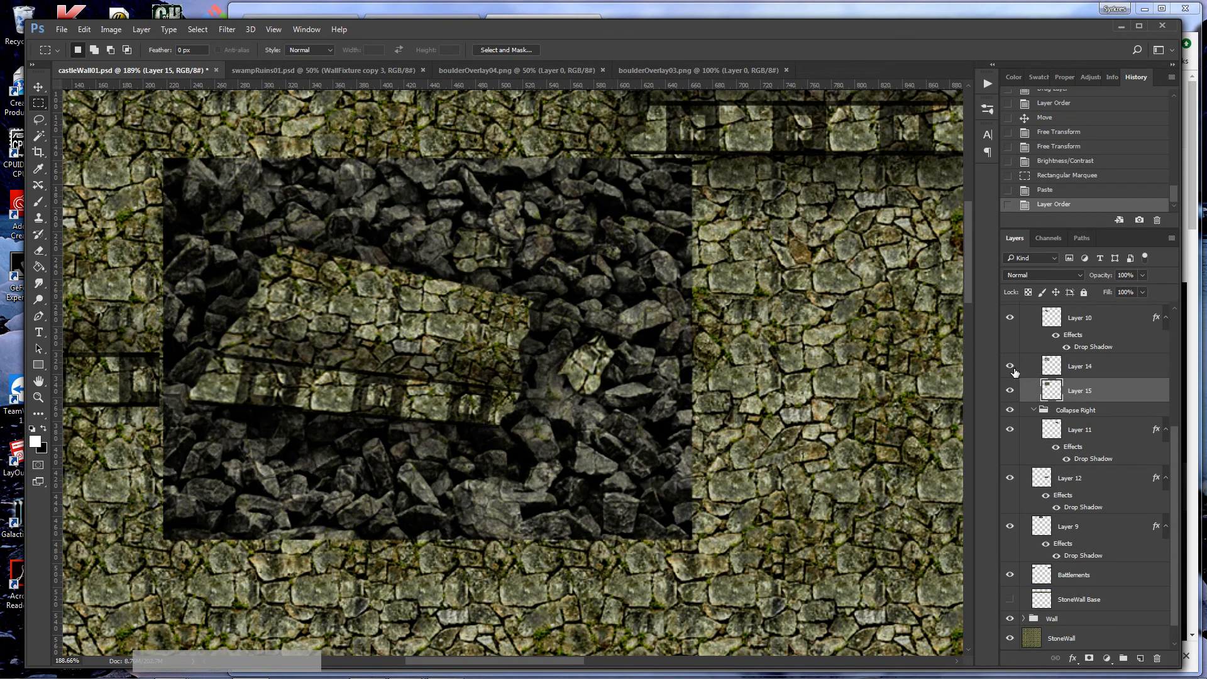
- Hide the StoneWall layer and merge the pasted texture with the Layer 14 boulder overlay
left_click(1011, 366)
left_click(1010, 367)
left_click(1010, 391)
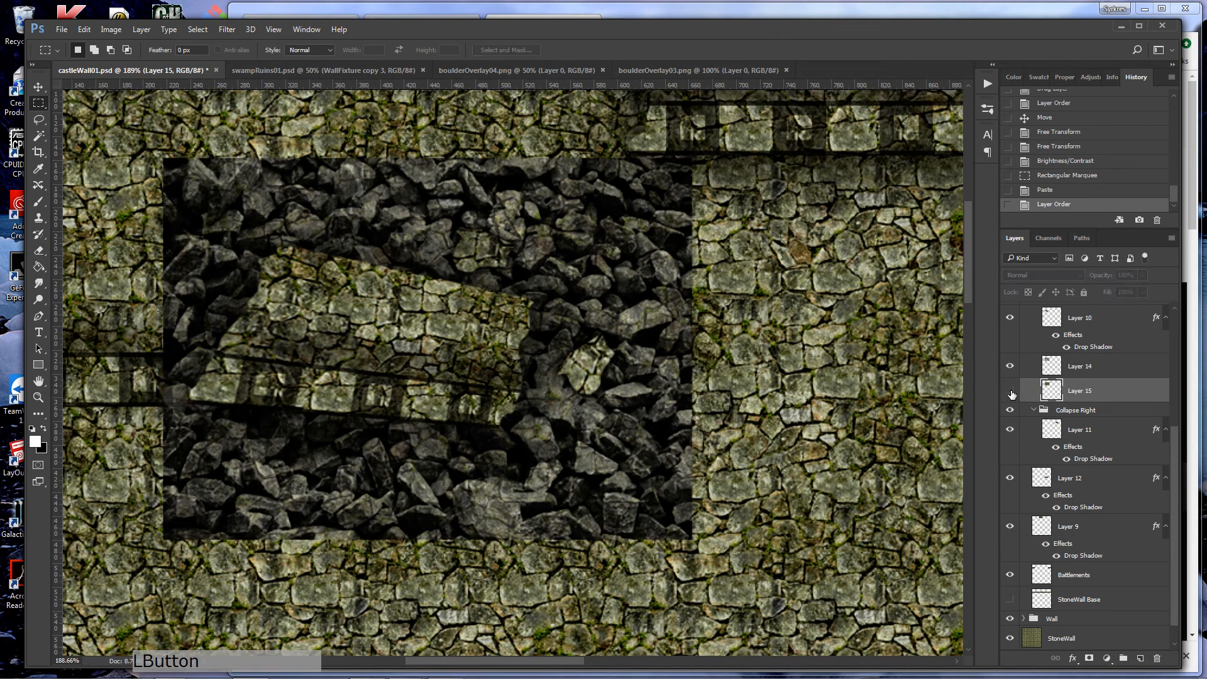
left_click(1011, 392)
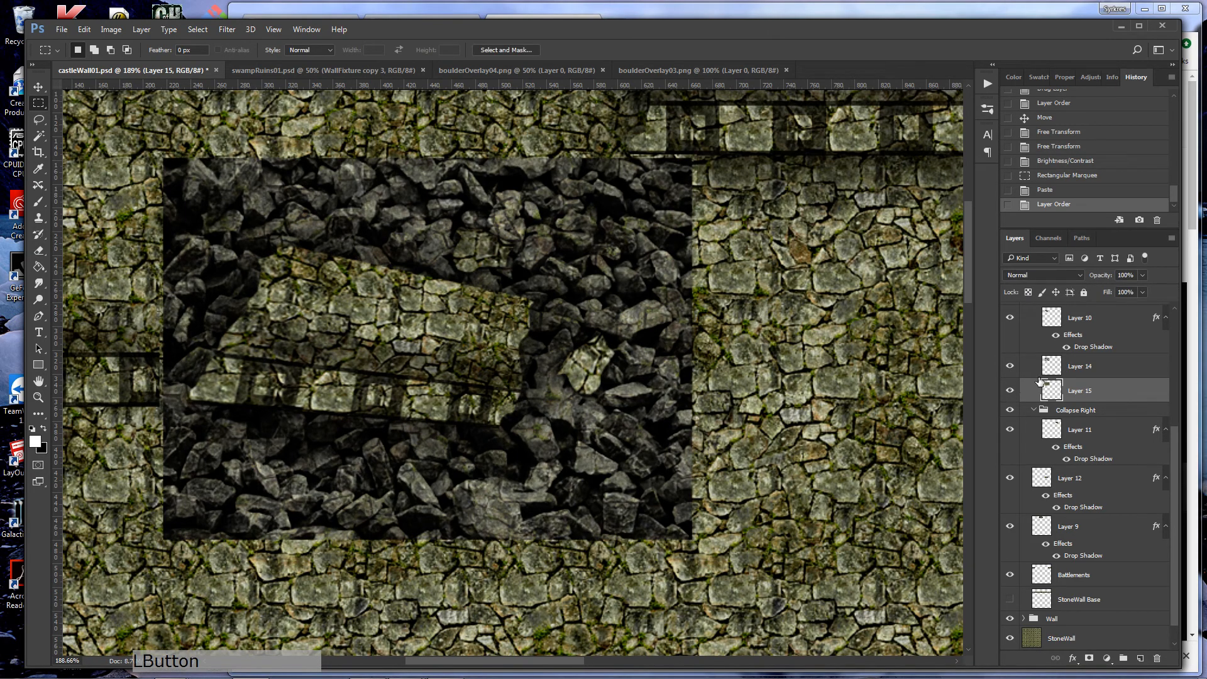
left_click(1010, 639)
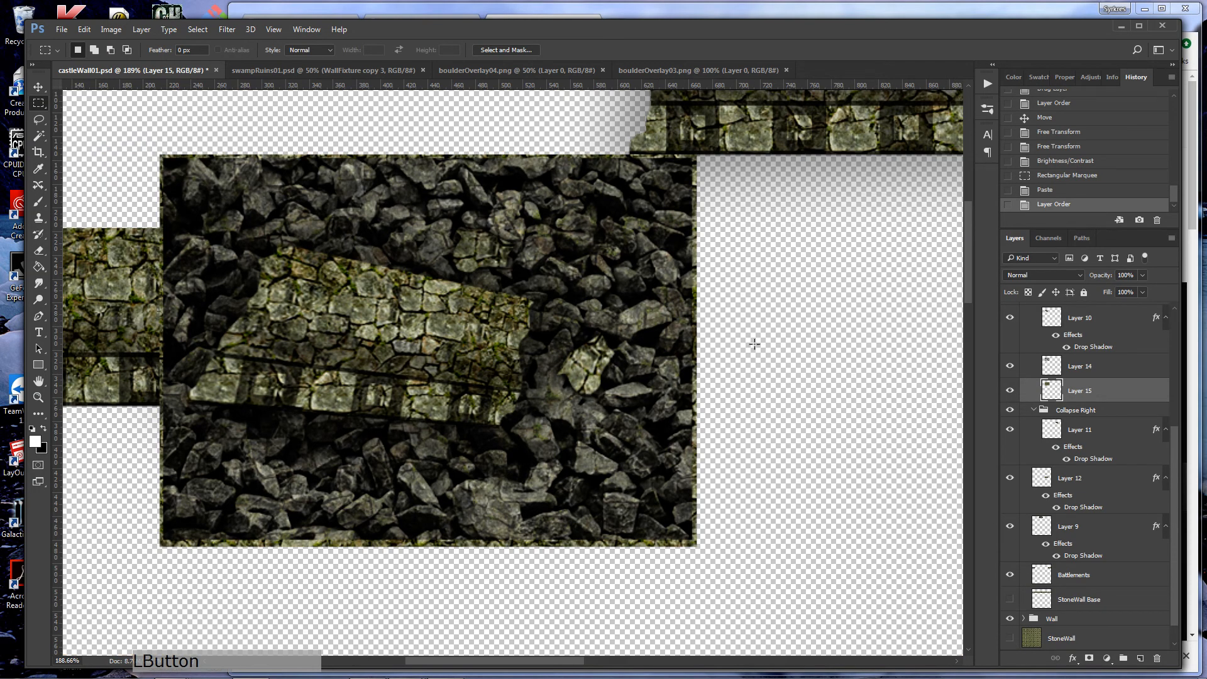
left_click(1062, 366, "shift")
key("ctrl")
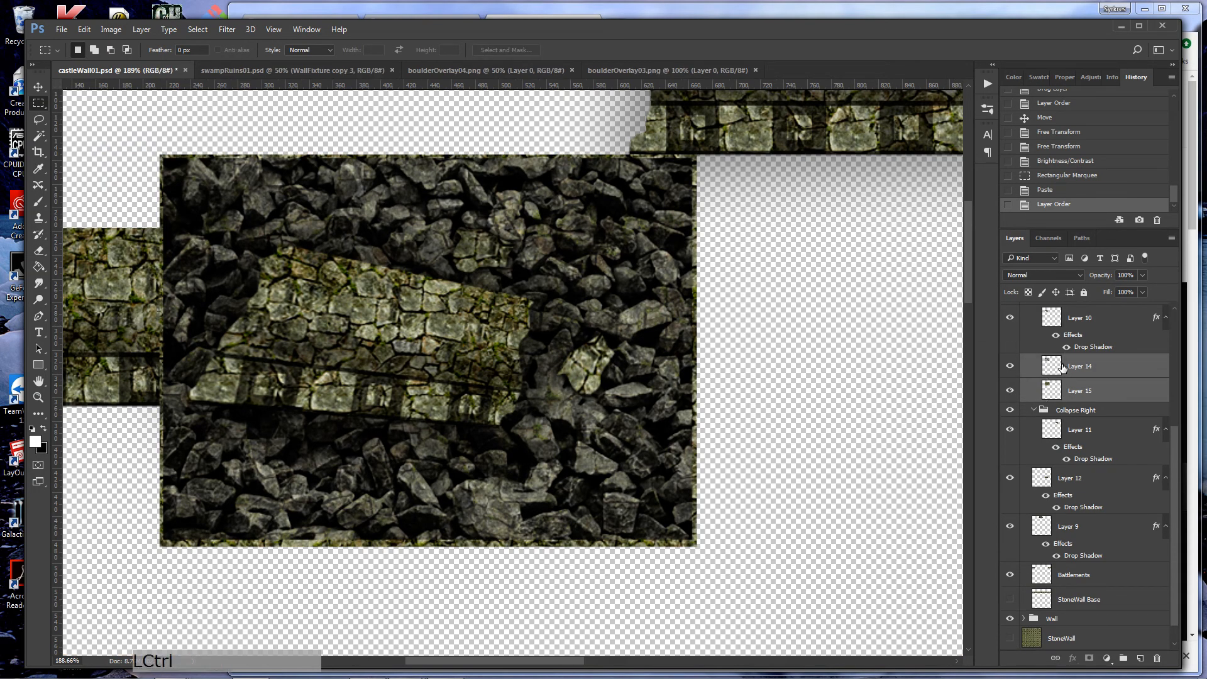
key("ctrl+e")
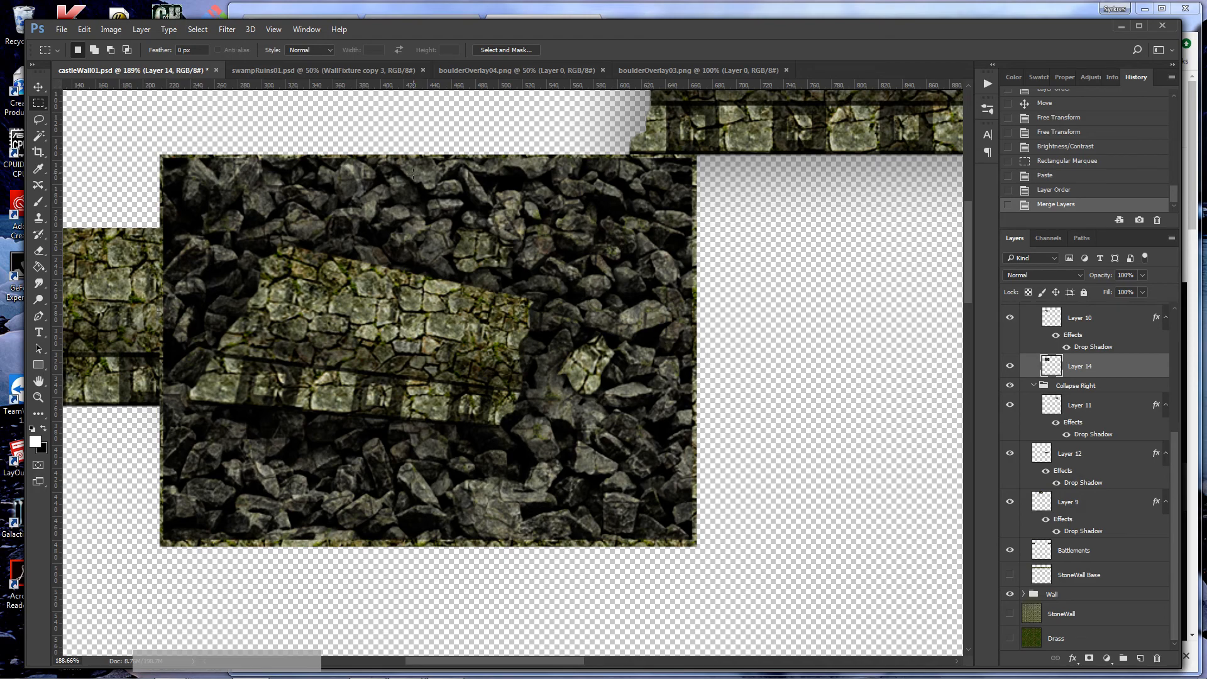
- Add a layer mask to Layer 14 and set the brush to 76% opacity and 88% flow
left_click(1089, 659)
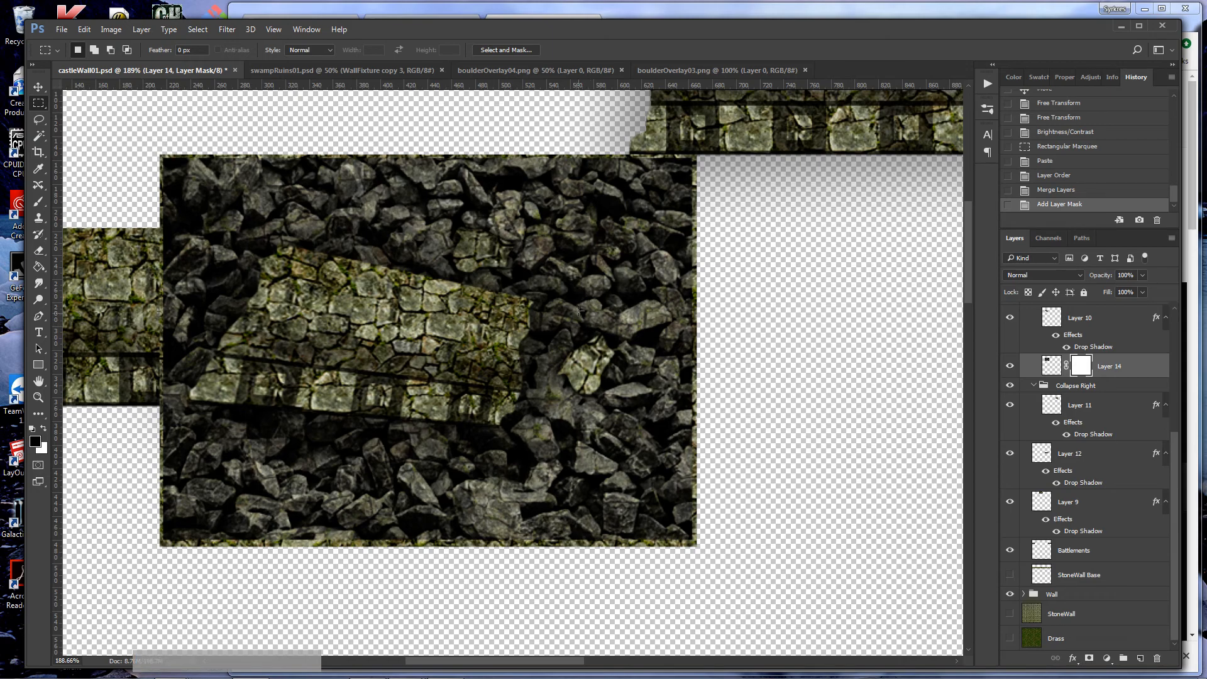
left_click(39, 201)
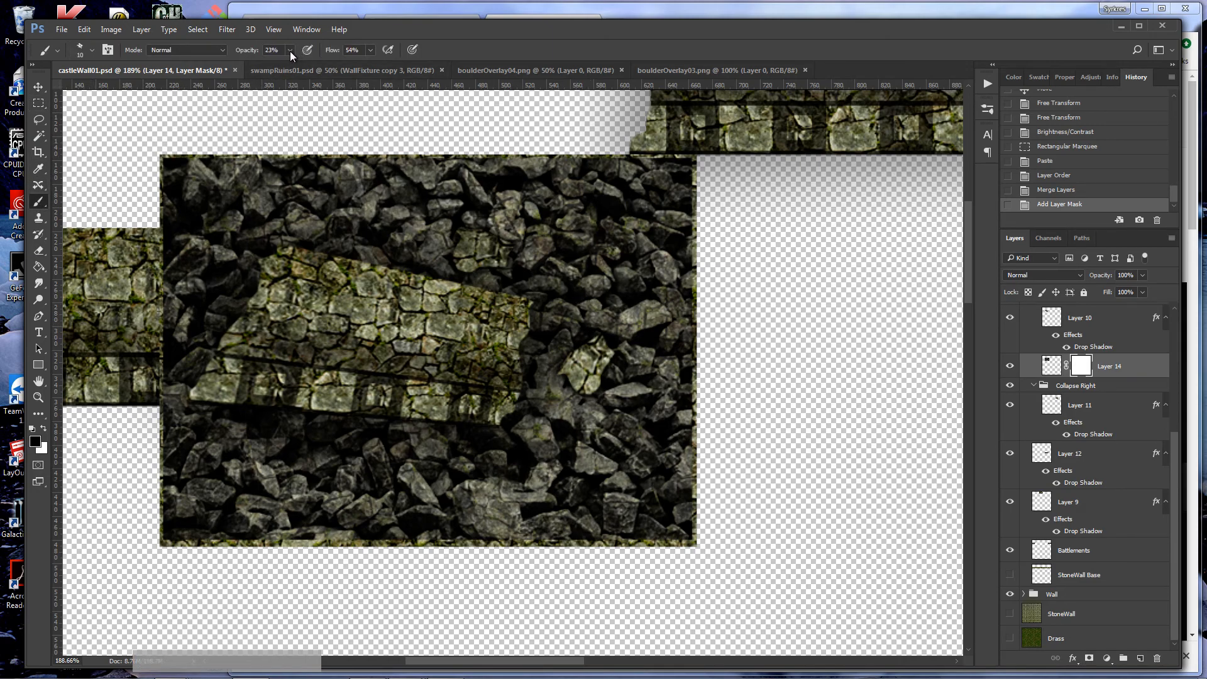
left_click(289, 50)
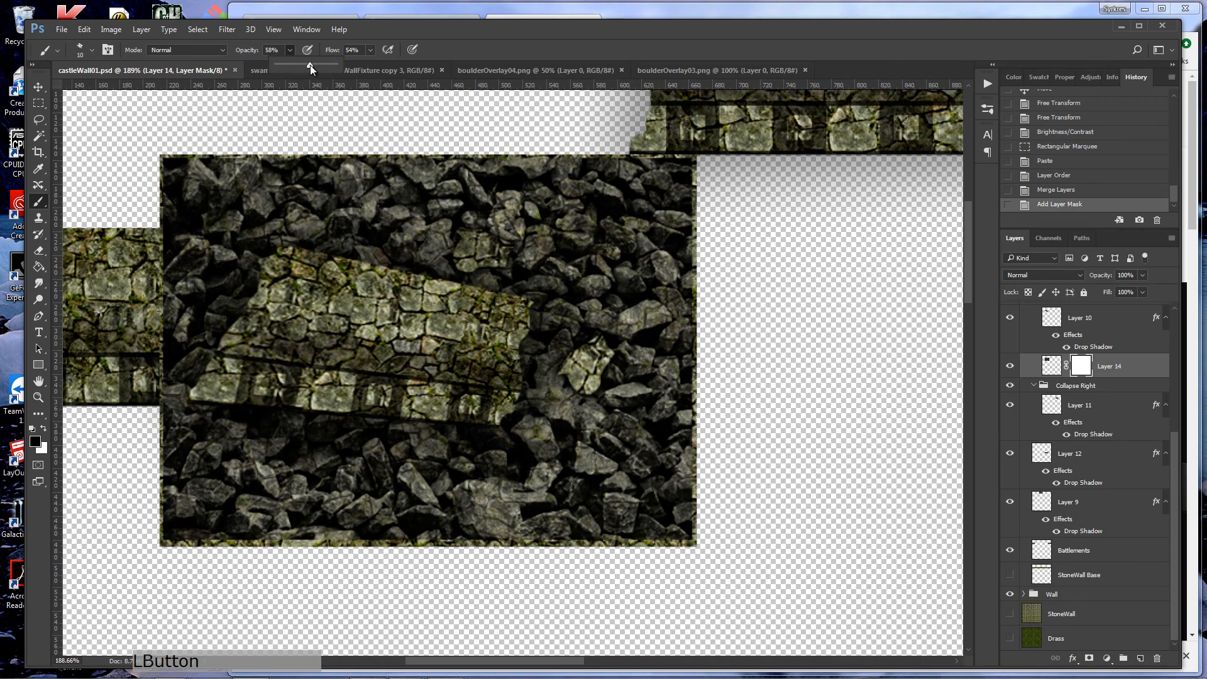
left_click_drag(316, 65, 321, 66)
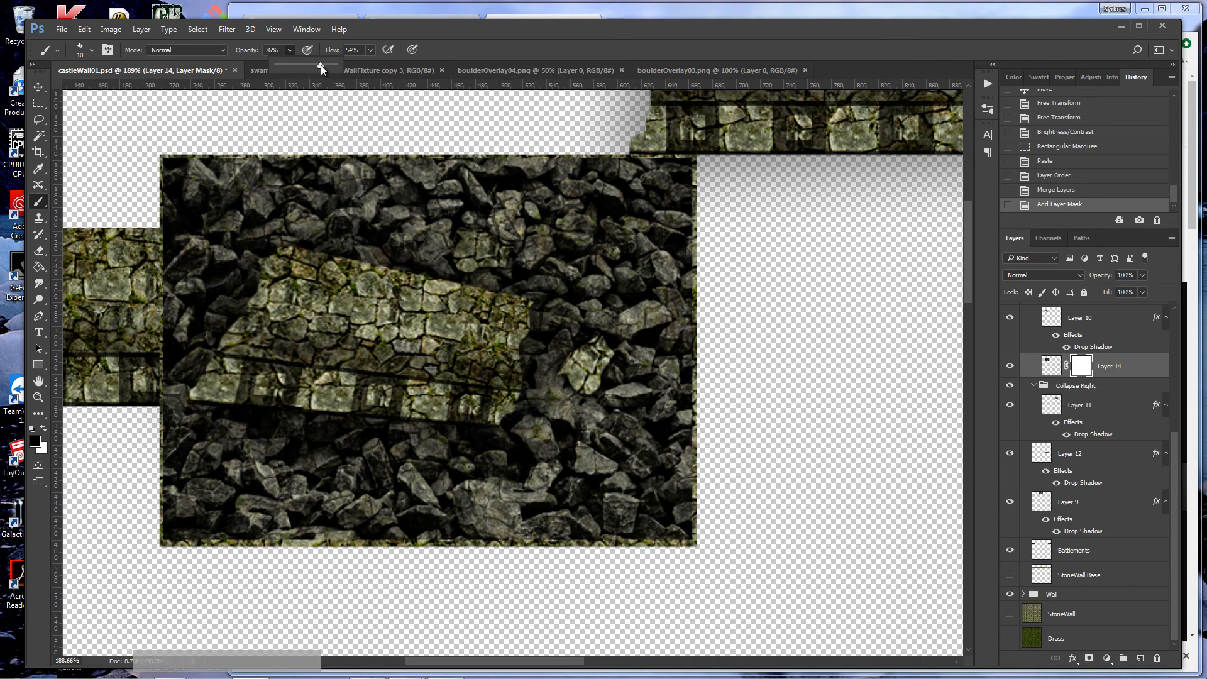
left_click(370, 50)
left_click_drag(388, 64, 391, 64)
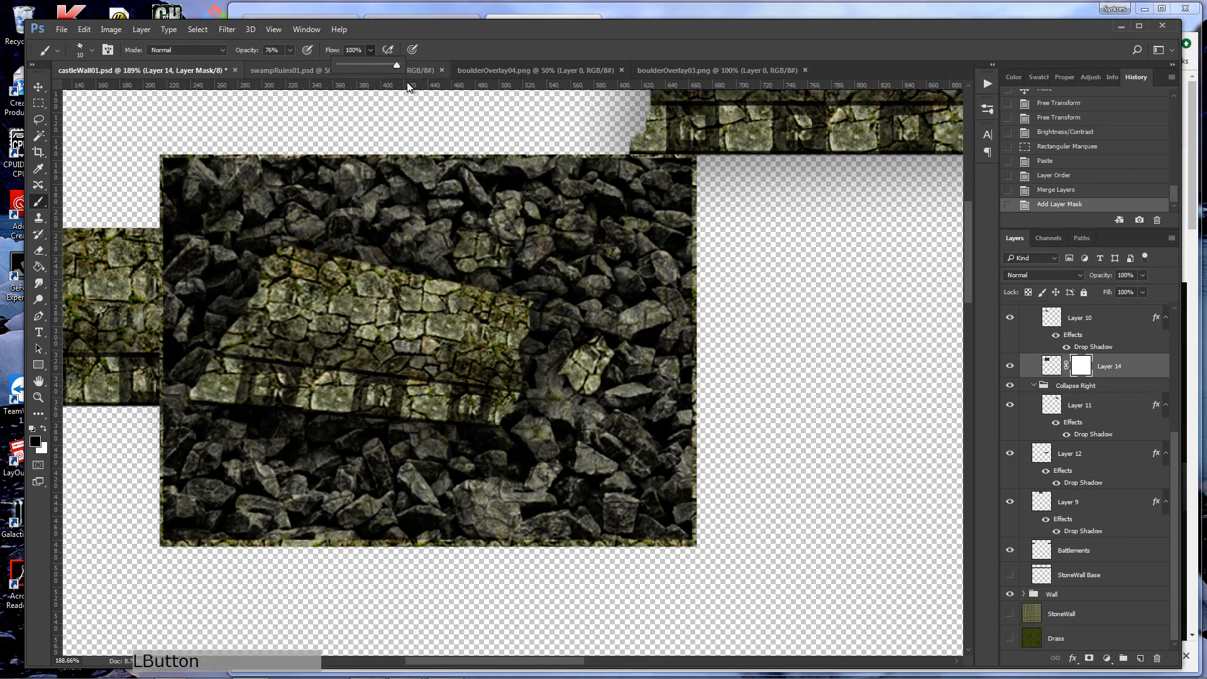
left_click_drag(391, 65, 390, 65)
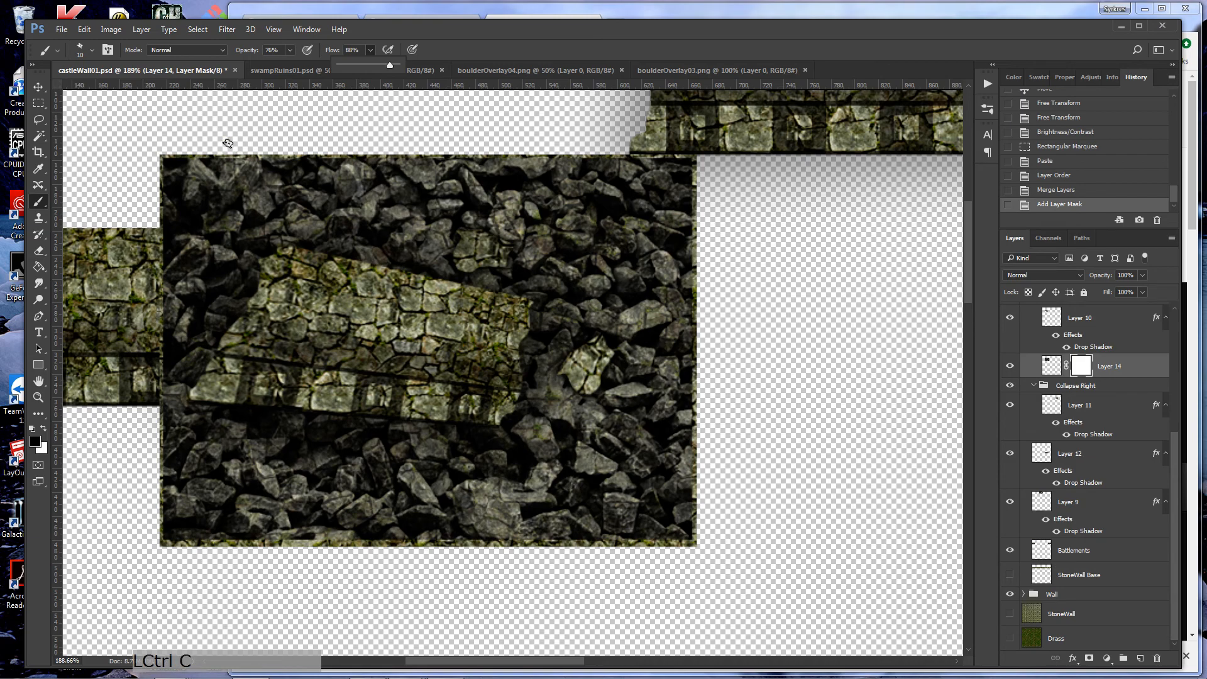
left_click(370, 53)
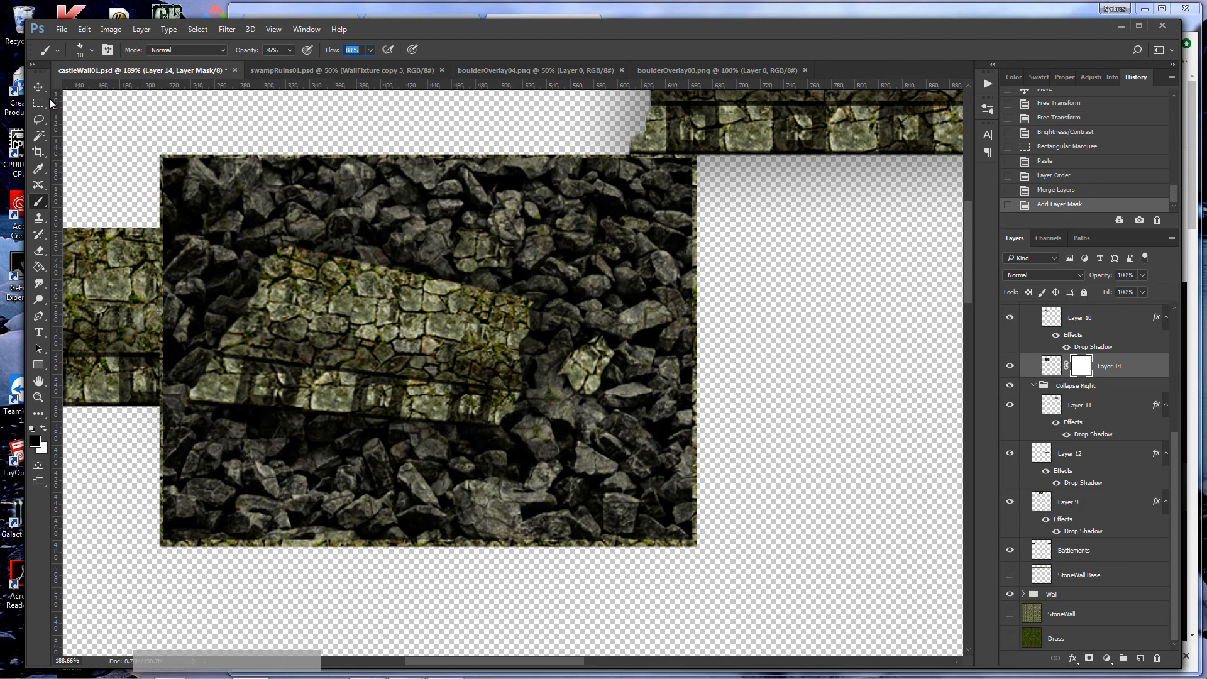
- Enlarge the brush and mask out the rubble's upper-left corner and the part covering the broken wall end
left_click(164, 175)
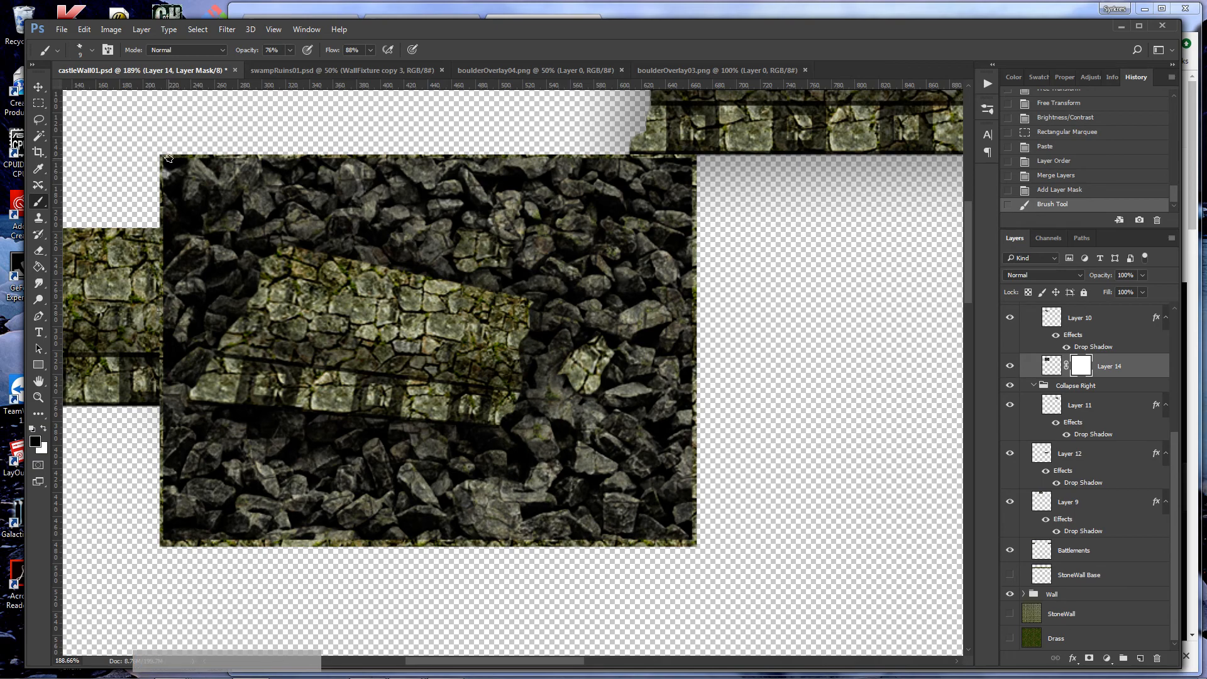
key("bracketright")
key("bracketright")
key("bracketright")
key("bracketright")
key("bracketright")
left_click(165, 165)
left_click(164, 166)
key("bracketleft")
left_click(202, 164)
left_click(193, 161)
left_click(172, 182)
left_click(174, 191)
left_click(164, 204)
left_click(157, 217)
left_click(173, 238)
left_click(173, 251)
left_click(192, 244)
left_click(202, 252)
left_click(220, 269)
left_click(205, 251)
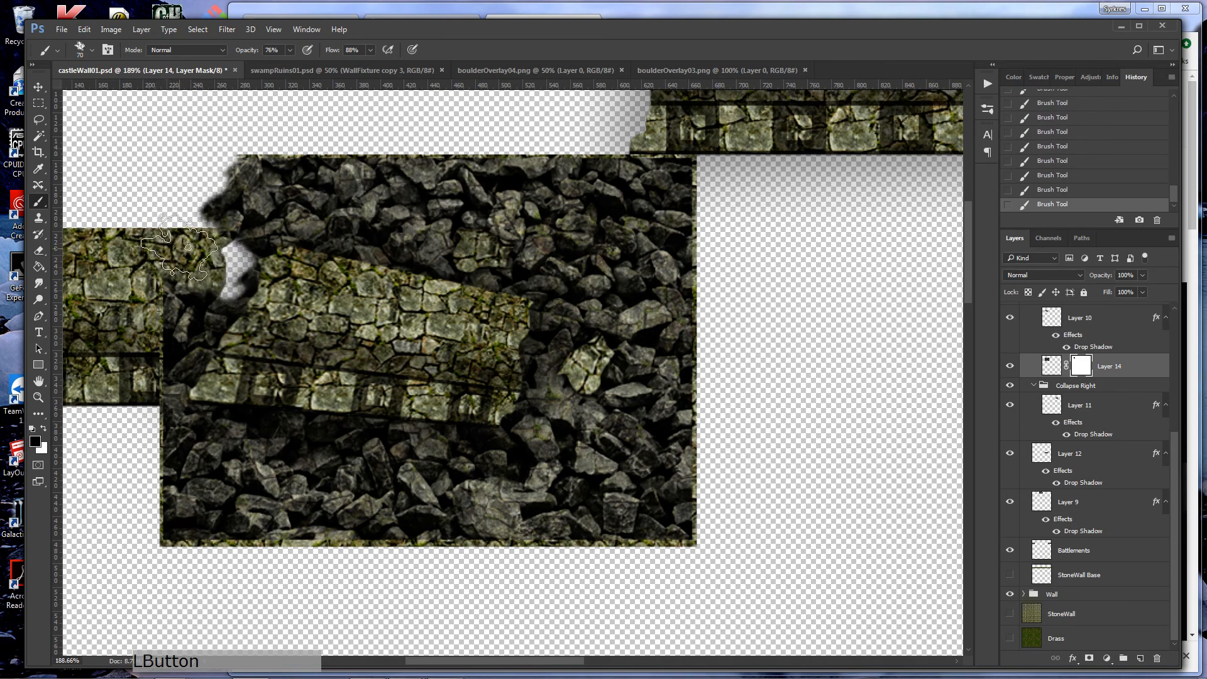
key("ctrl+z")
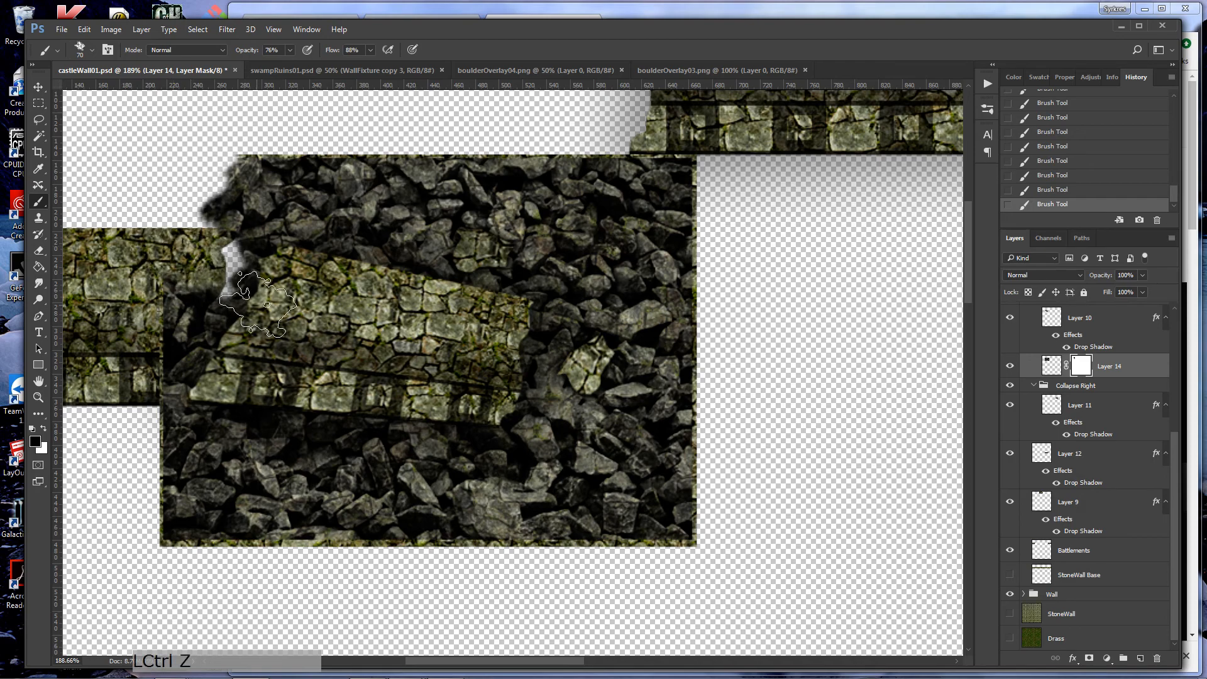
left_click(1047, 185)
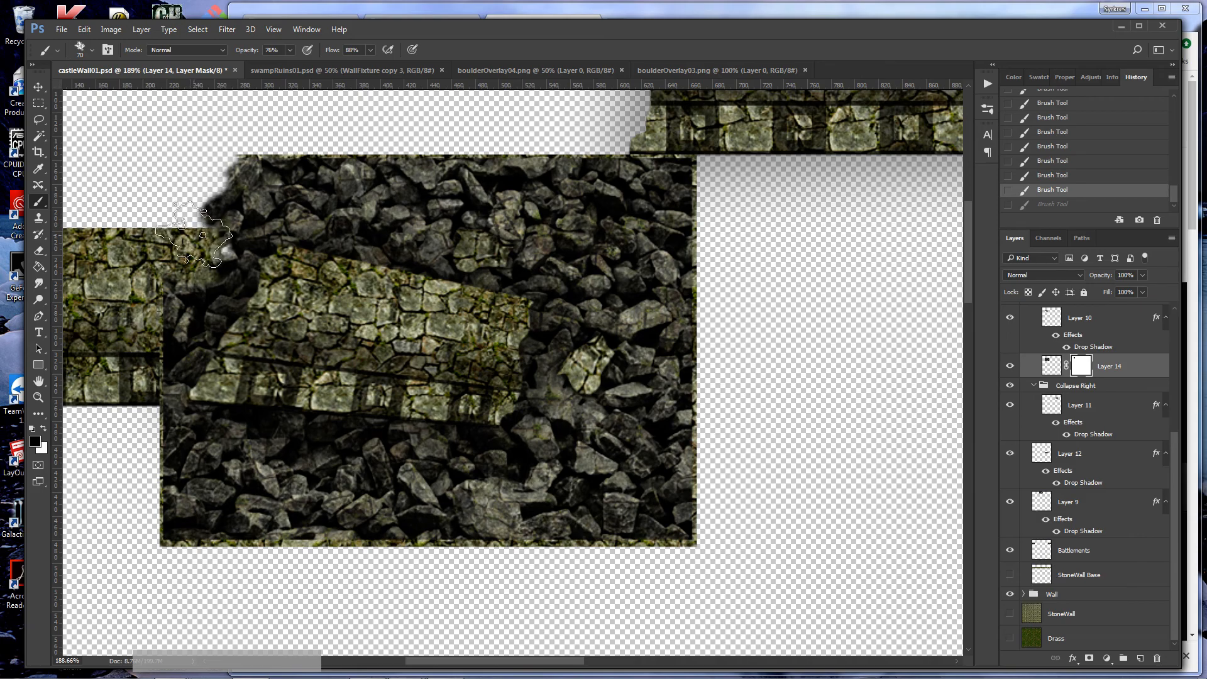
left_click(1052, 176)
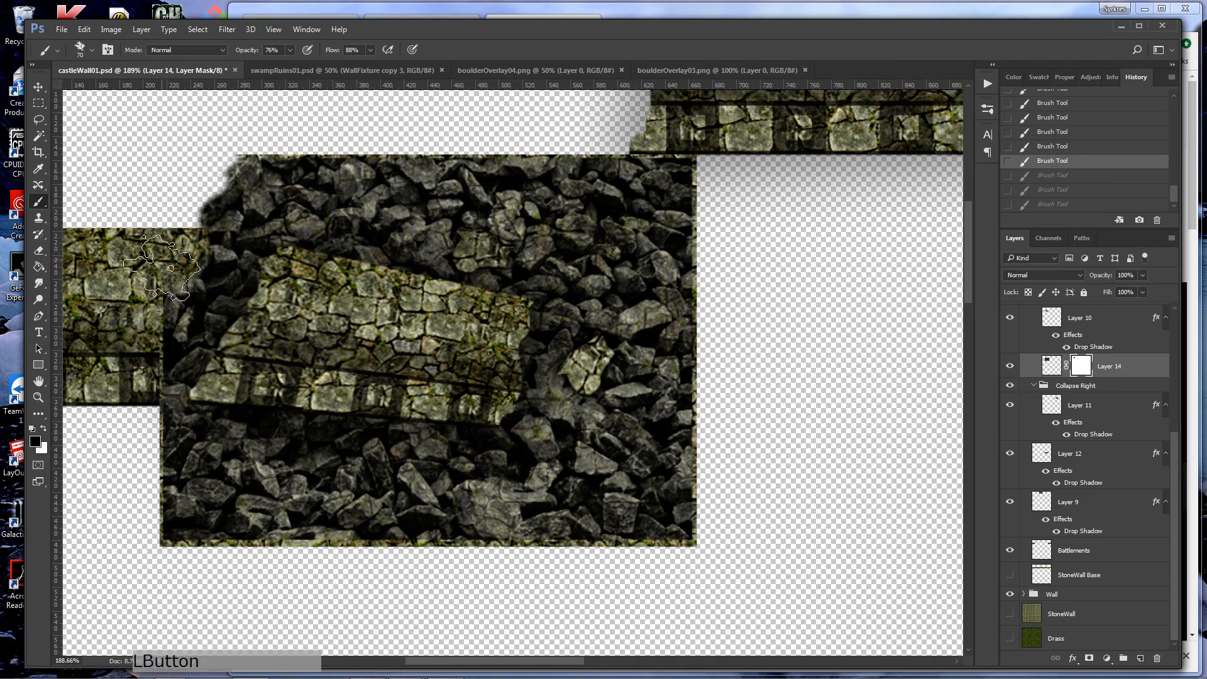
key("ctrl+shift+z")
key("ctrl+shift+z")
- Mask out the straight edges of the Layer 14 rubble, giving it an irregular outline that follows the boulders
mouse_move(155, 289)
left_mouse_down()
mouse_move(121, 376)
mouse_move(141, 433)
mouse_move(134, 317)
mouse_move(128, 501)
mouse_move(141, 459)
mouse_move(169, 558)
mouse_move(144, 452)
mouse_move(155, 522)
mouse_move(172, 540)
mouse_move(489, 580)
mouse_move(572, 548)
mouse_move(610, 572)
mouse_move(651, 569)
mouse_move(706, 482)
mouse_move(709, 436)
mouse_move(741, 419)
mouse_move(725, 430)
mouse_move(732, 379)
mouse_move(703, 343)
mouse_move(720, 326)
mouse_move(702, 299)
mouse_move(722, 259)
mouse_move(693, 239)
mouse_move(706, 227)
mouse_move(625, 135)
left_mouse_up()
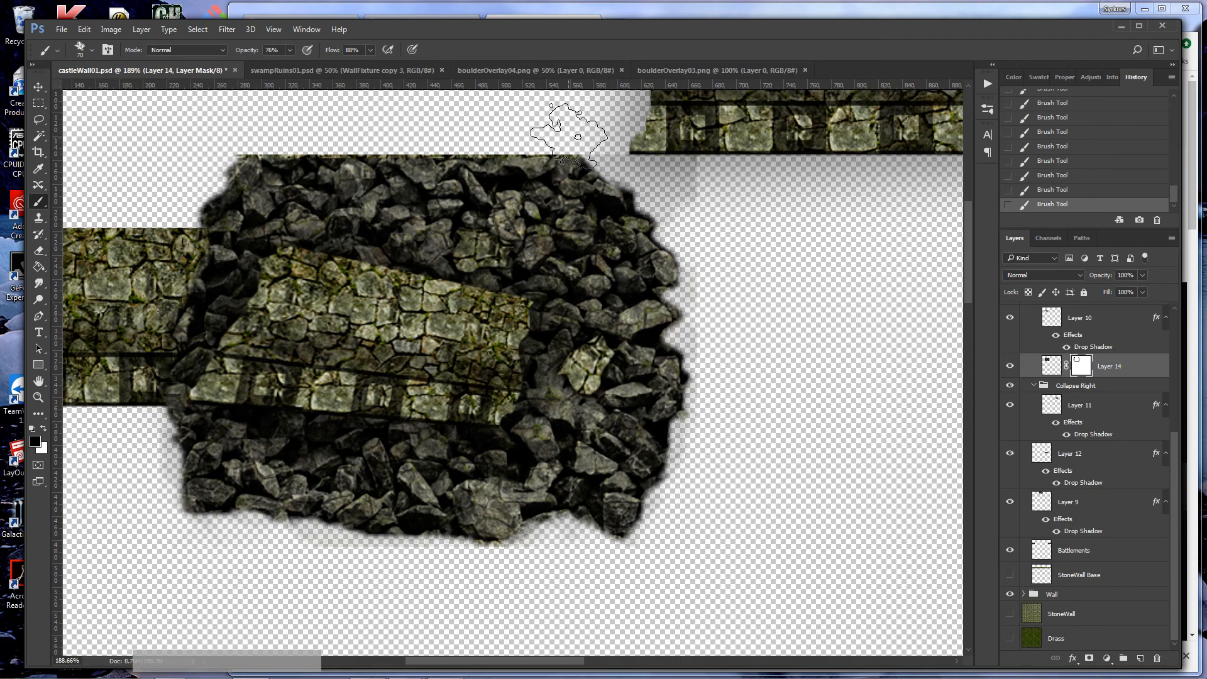
key("ctrl+z")
mouse_move(703, 212)
left_mouse_down()
mouse_move(674, 204)
mouse_move(691, 185)
mouse_move(655, 178)
mouse_move(602, 139)
mouse_move(542, 168)
mouse_move(524, 153)
mouse_move(493, 179)
mouse_move(475, 162)
mouse_move(498, 146)
mouse_move(428, 148)
mouse_move(458, 136)
mouse_move(422, 176)
mouse_move(401, 159)
mouse_move(444, 164)
mouse_move(386, 155)
left_mouse_up()
- Reduce the brush size to 25 and trim the mask closely around the boulders along the rubble's top and right edges
key("bracketleft")
key("bracketleft")
key("bracketleft")
key("bracketleft")
key("bracketleft")
key("bracketleft")
key("bracketleft")
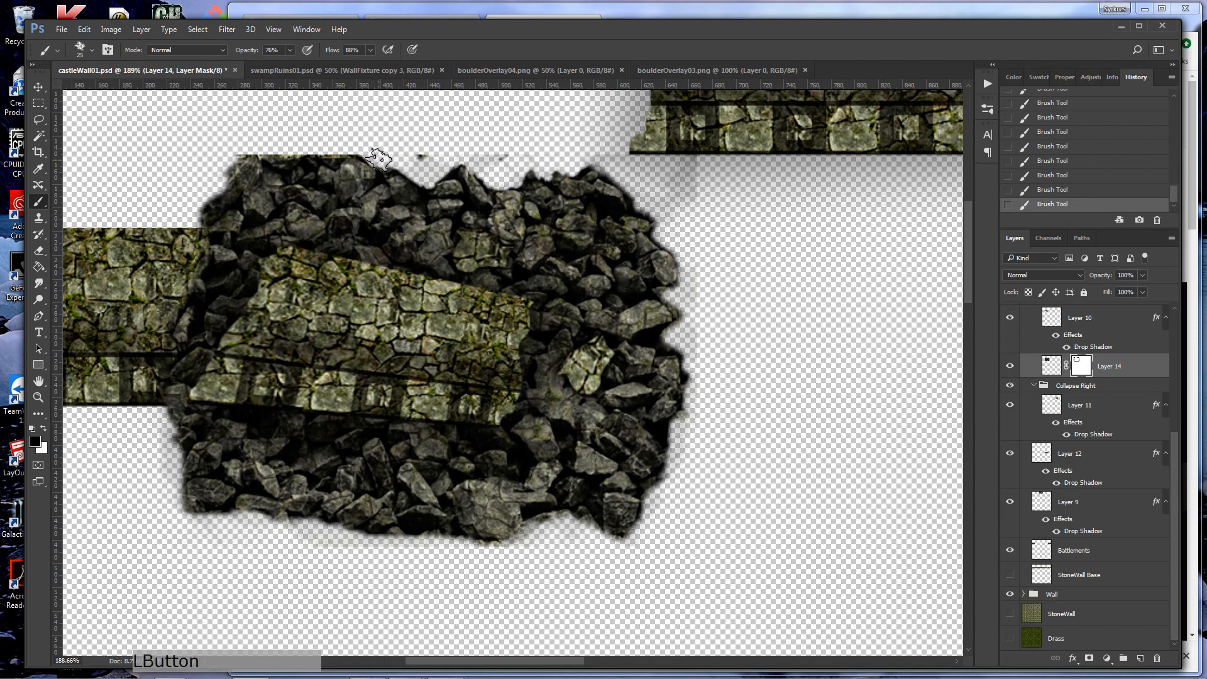
left_click_drag(363, 151, 367, 170)
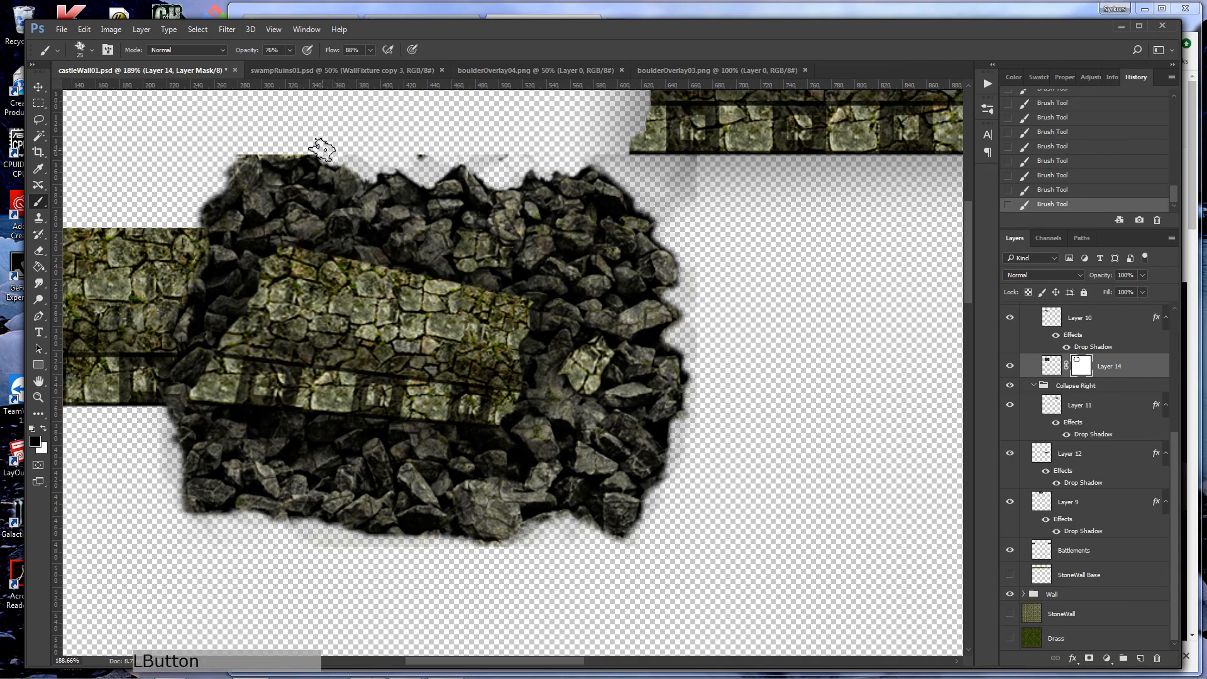
mouse_move(296, 157)
left_mouse_down()
mouse_move(259, 134)
mouse_move(250, 166)
mouse_move(230, 174)
mouse_move(445, 147)
mouse_move(533, 155)
left_mouse_up()
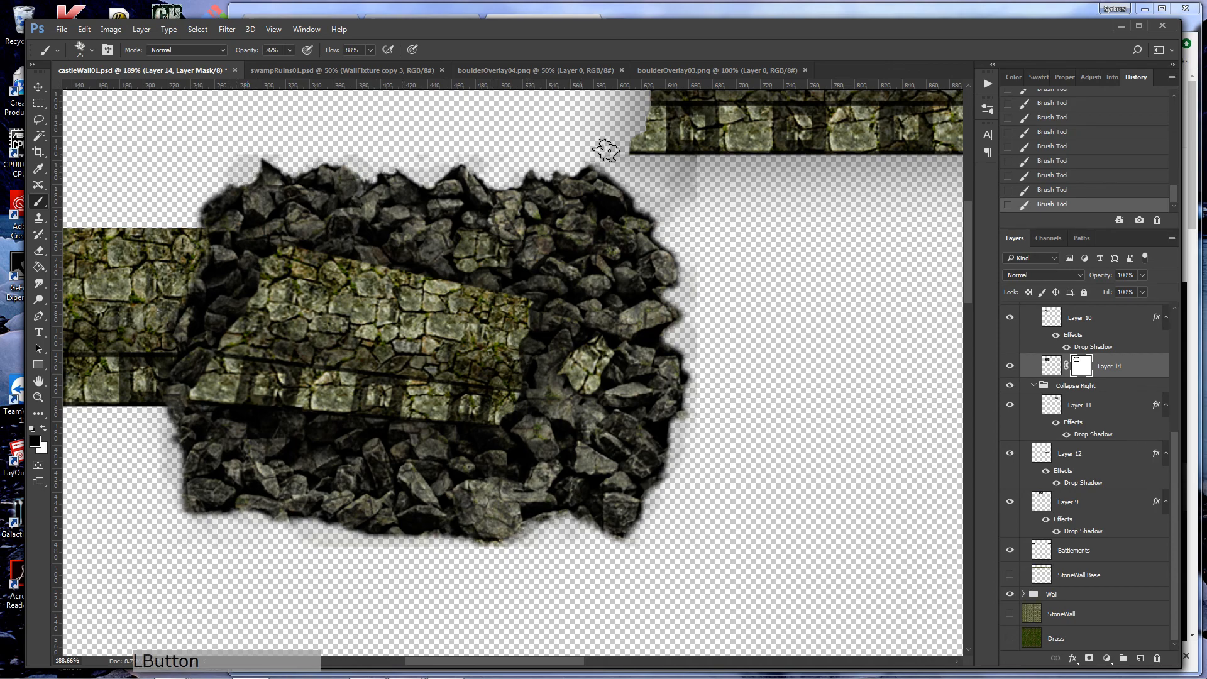
left_click_drag(671, 167, 693, 187)
mouse_move(681, 240)
left_mouse_down()
mouse_move(692, 297)
mouse_move(681, 337)
left_mouse_up()
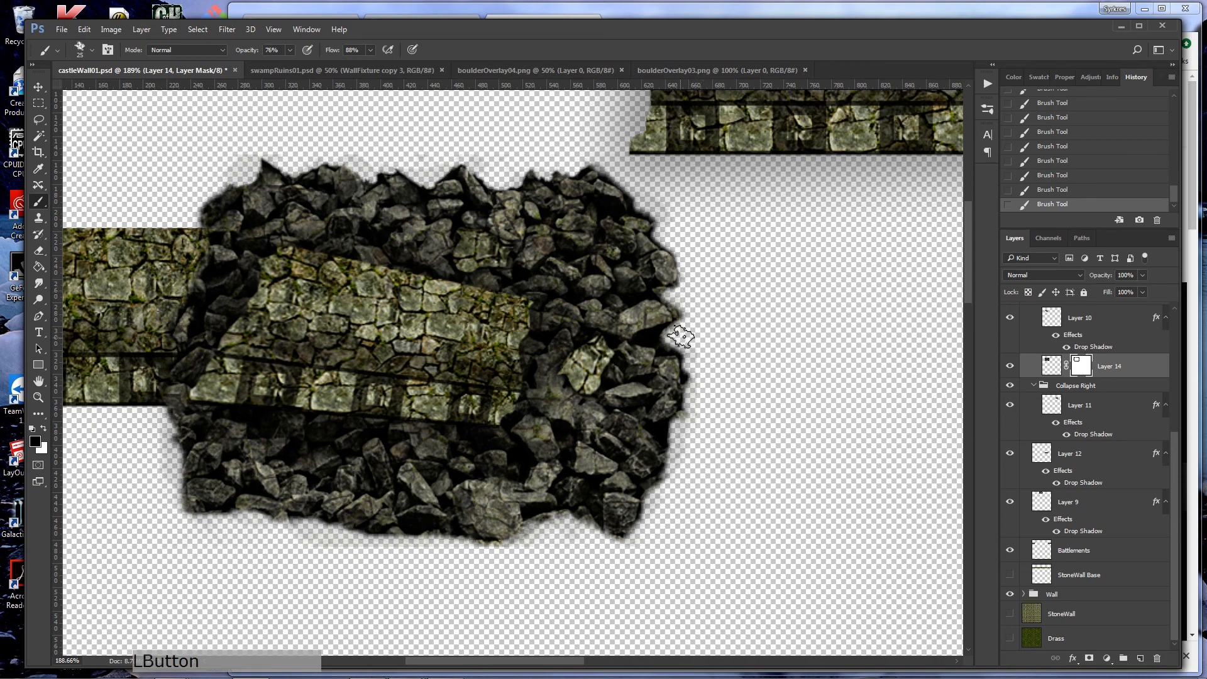
- Check the rubble against the grass layer, trim stray remnants along its lower and right edges, and leave the grass hidden
left_click(1010, 639)
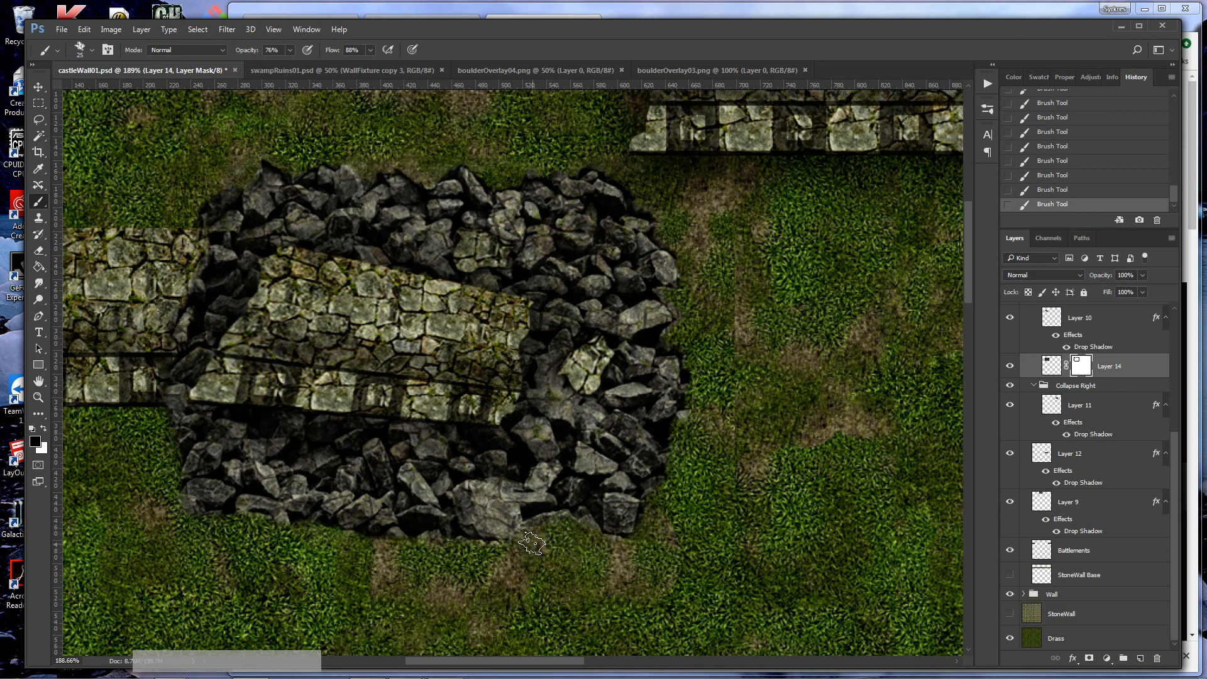
left_click_drag(530, 539, 534, 535)
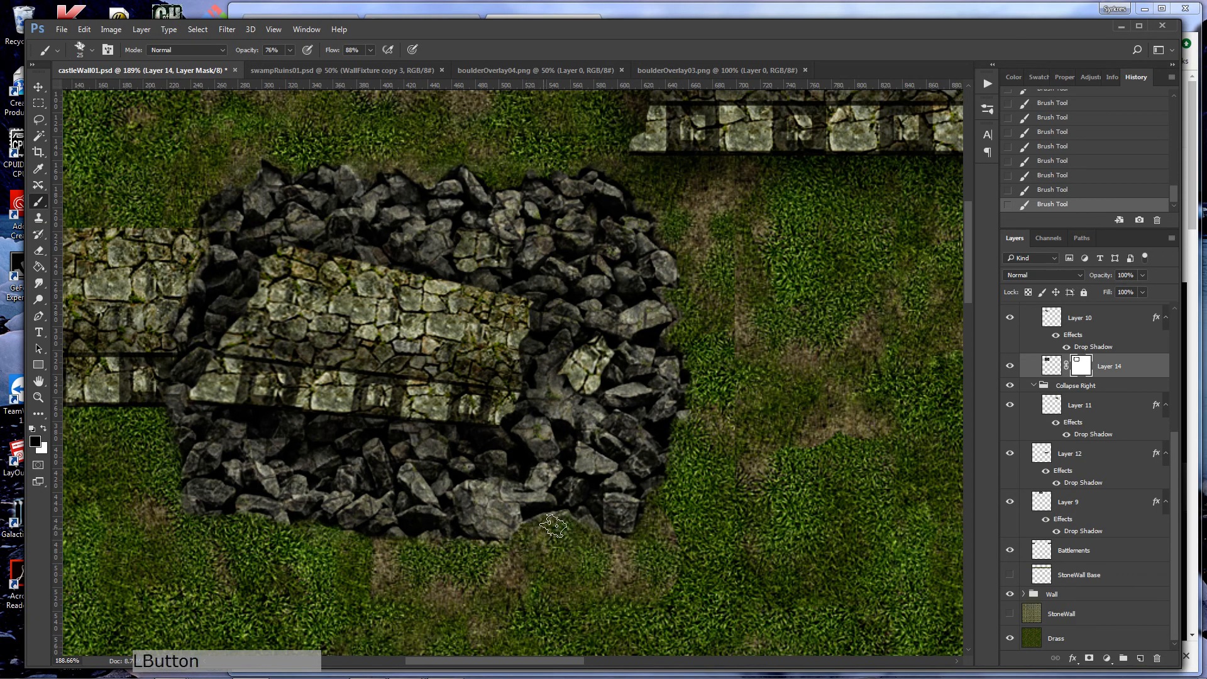
left_click_drag(719, 436, 693, 421)
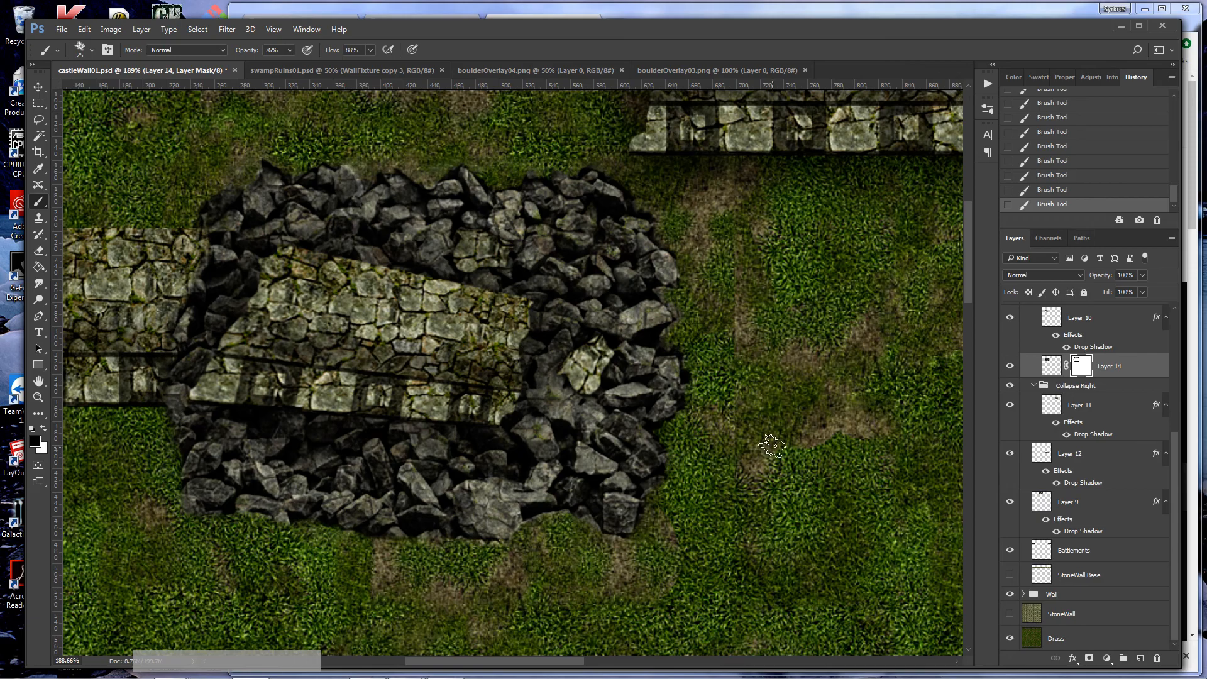
left_click(1010, 639)
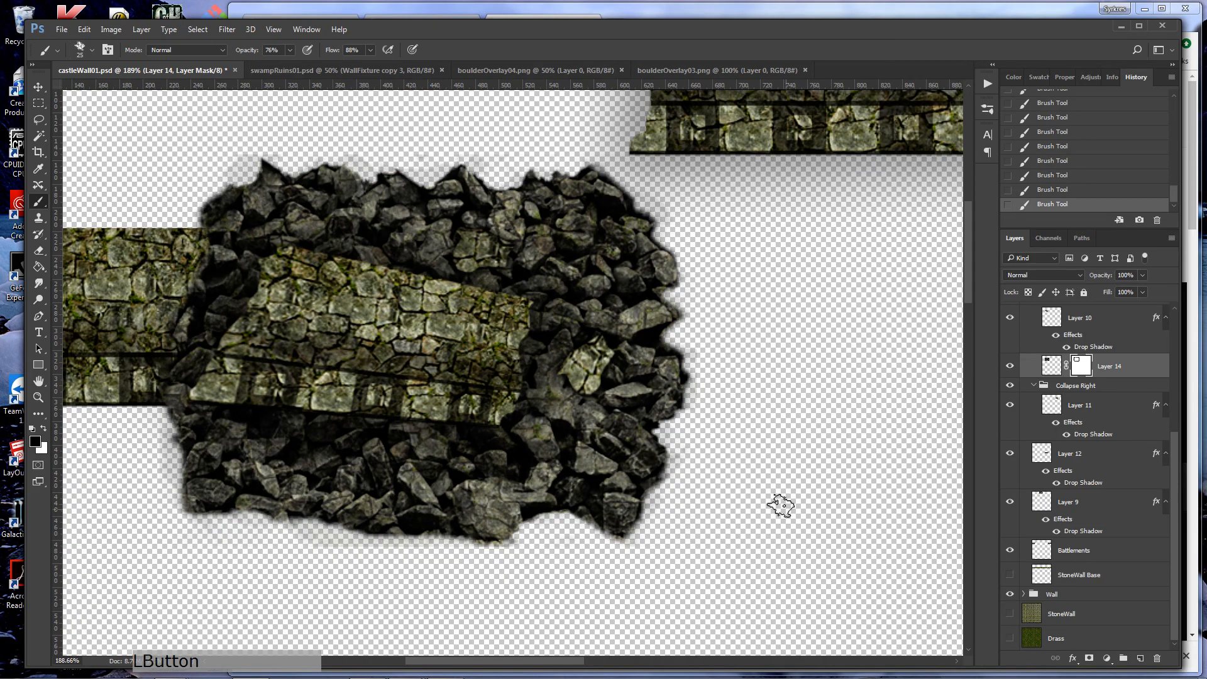
left_click_drag(416, 560, 423, 555)
left_click(1010, 638)
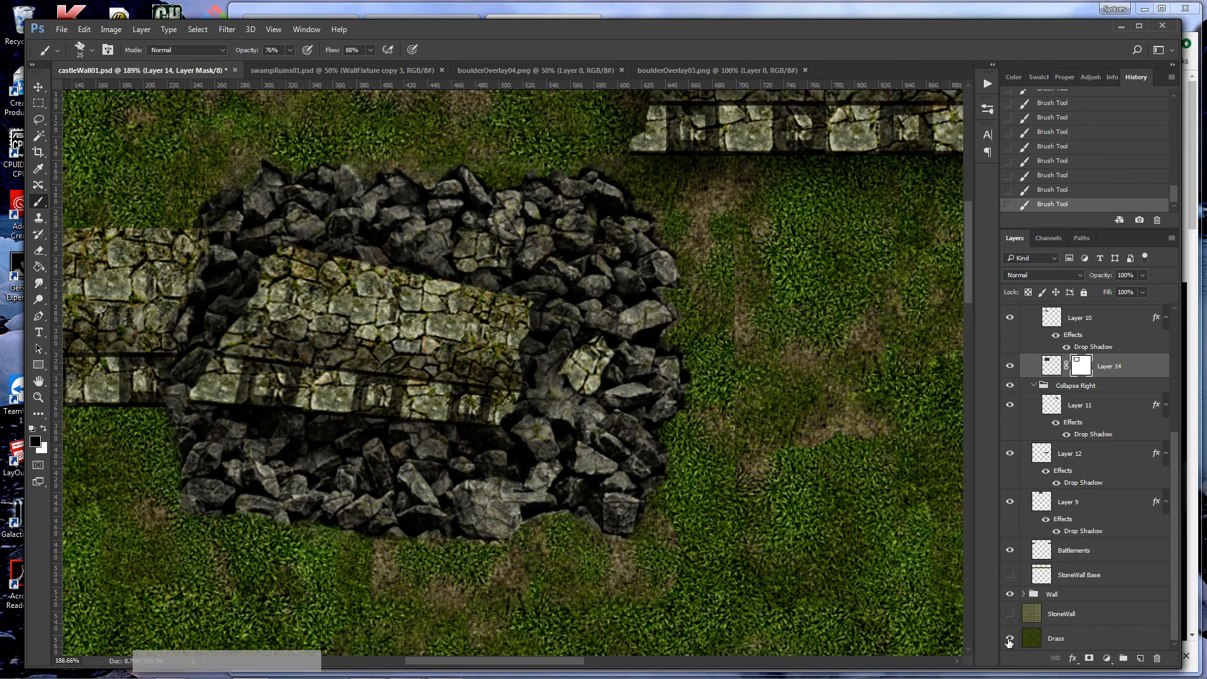
left_click(1009, 639)
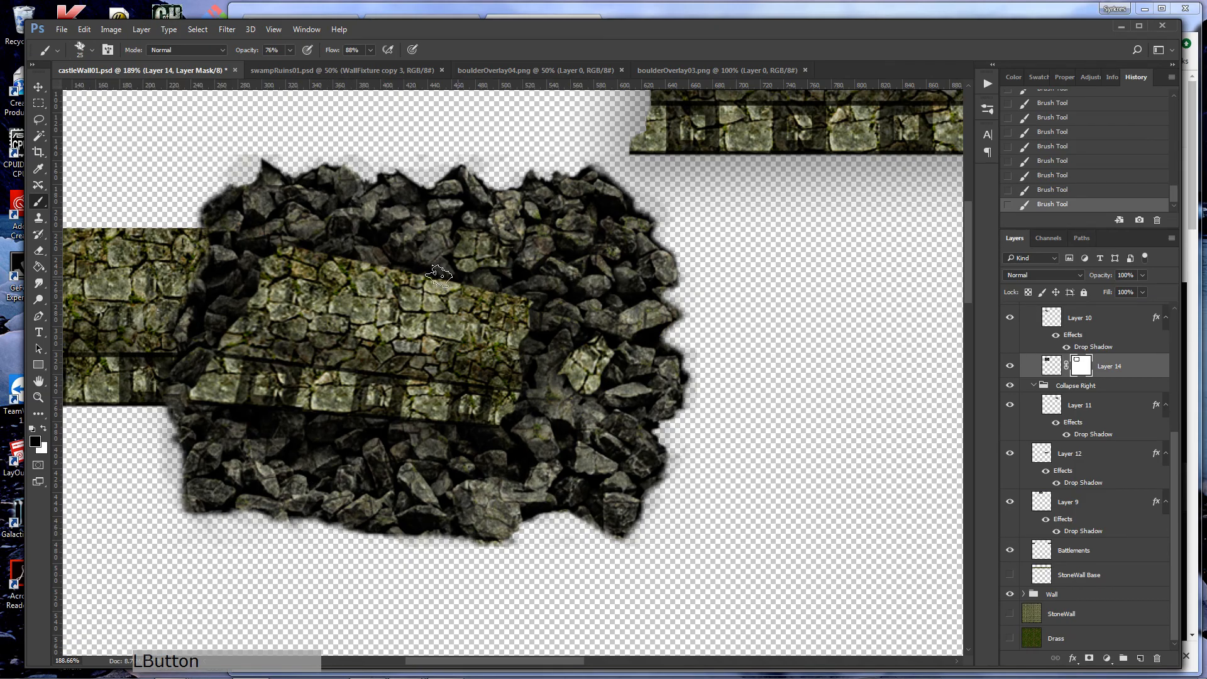
- Set the brush to 21% opacity and 28% flow and fade out the rubble's upper-left corner where it meets the broken wall
key("z")
left_click_drag(201, 259, 246, 250)
scroll(241, 248, "down", 2)
scroll(242, 248, "up", 3)
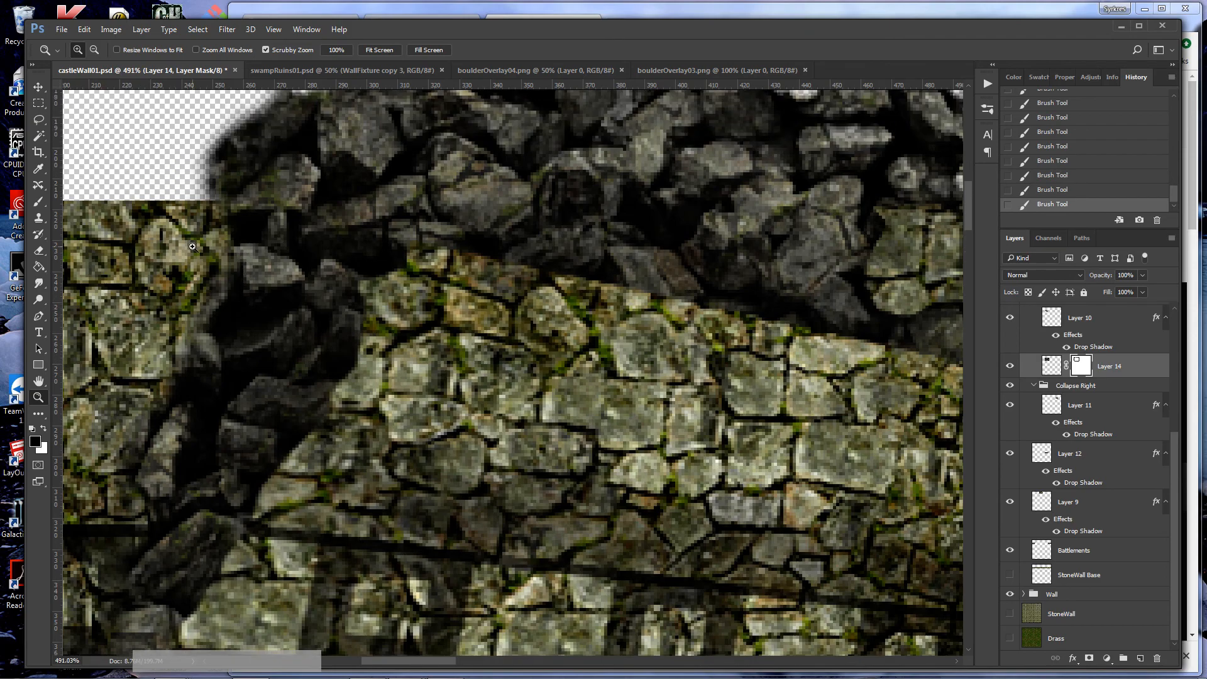
left_click(39, 203)
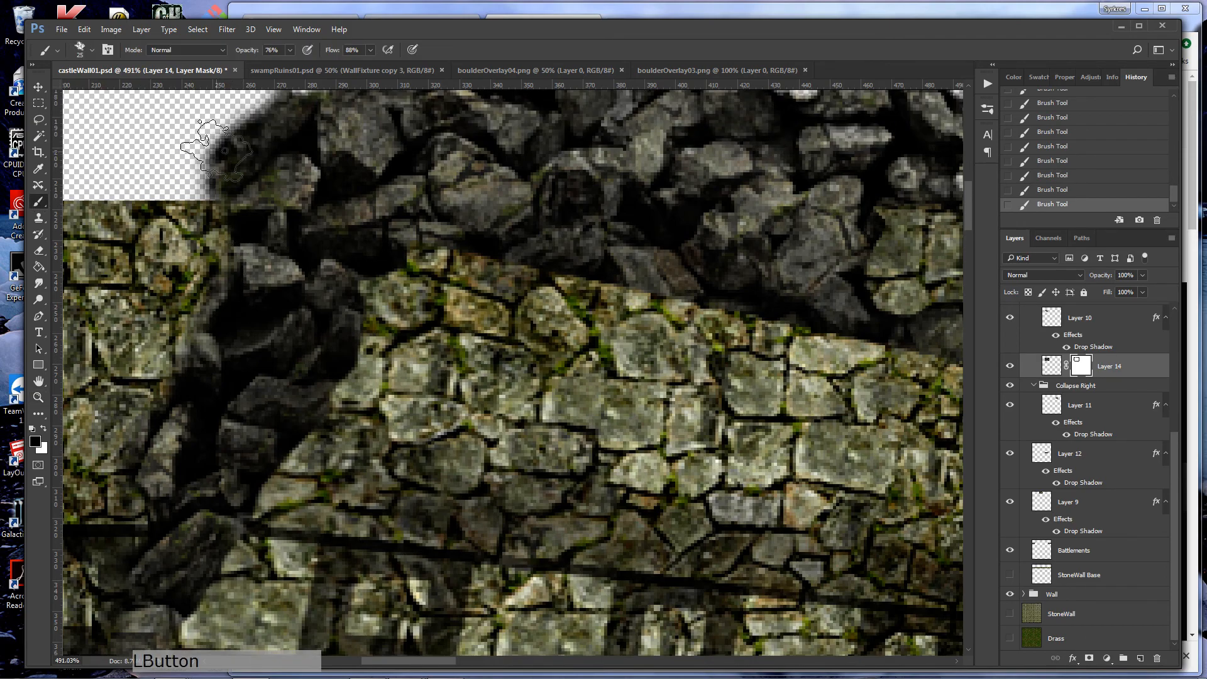
left_click_drag(290, 50, 284, 66)
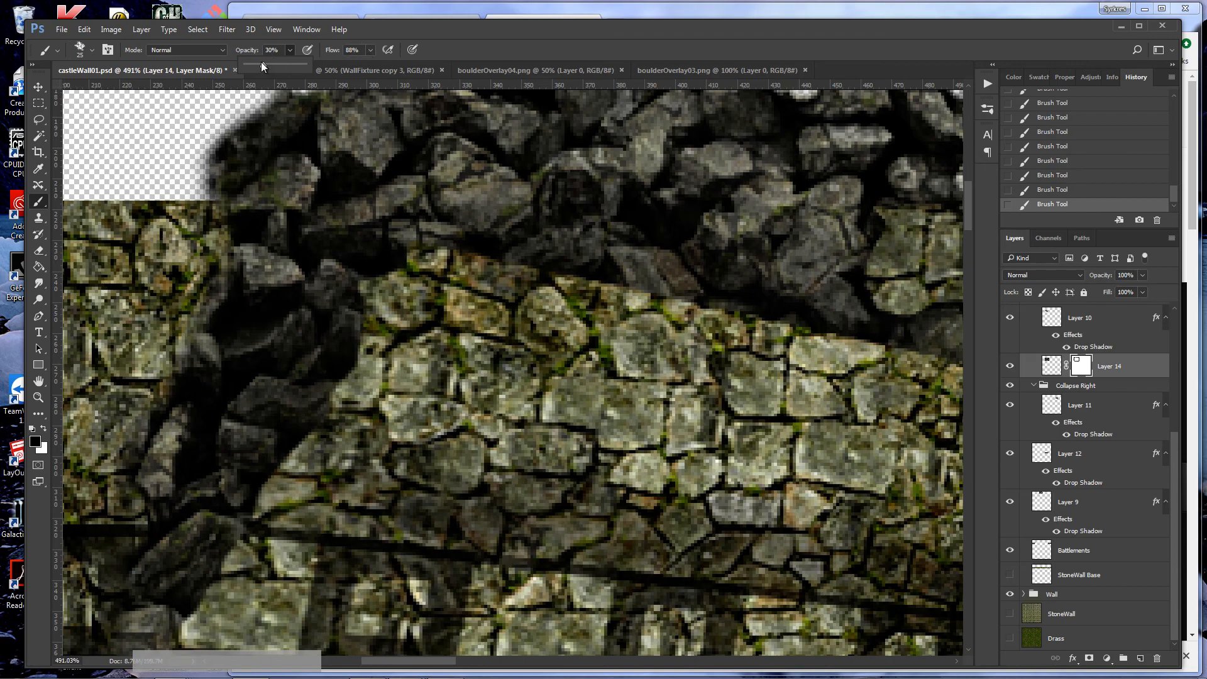
left_click_drag(262, 62, 258, 62)
left_click(371, 49)
left_click_drag(333, 67, 336, 67)
mouse_move(197, 191)
left_mouse_down()
mouse_move(233, 196)
mouse_move(241, 223)
mouse_move(236, 214)
mouse_move(248, 215)
mouse_move(232, 228)
mouse_move(254, 234)
mouse_move(272, 215)
mouse_move(240, 243)
mouse_move(239, 203)
left_mouse_up()
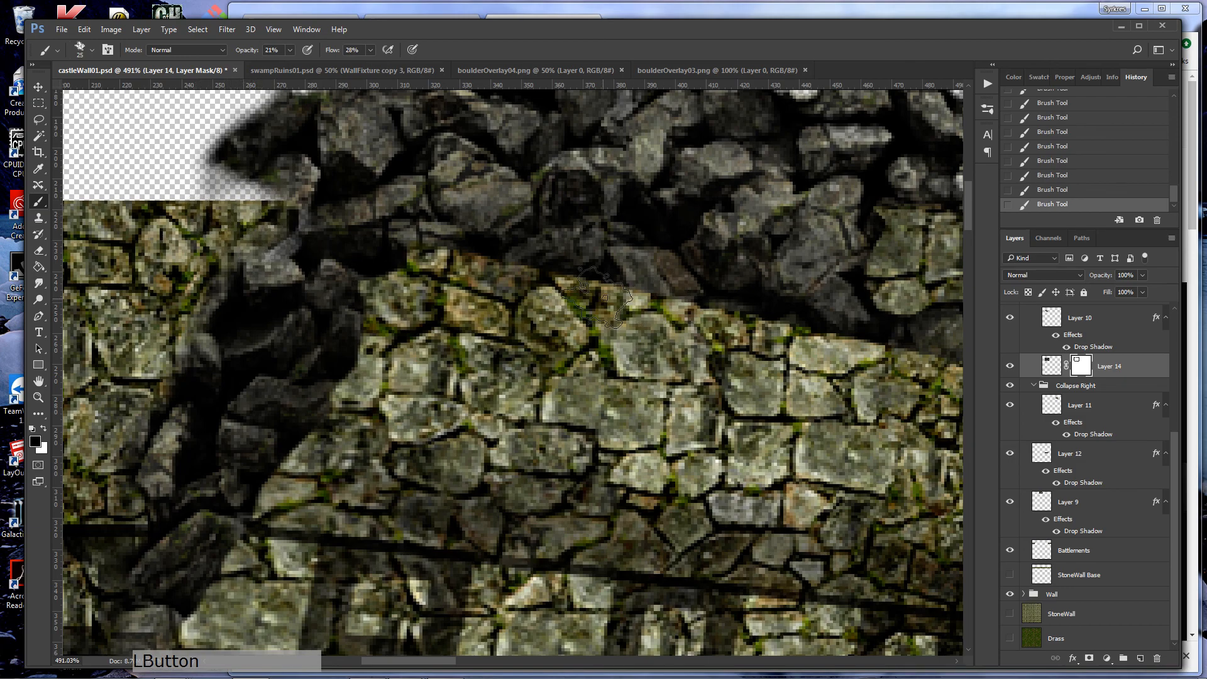
- Paint some rubble back beside the broken wall end, switch to black and mask out the boulder protruding above the wall
left_click(44, 429)
mouse_move(310, 267)
left_mouse_down()
mouse_move(287, 276)
mouse_move(332, 237)
left_mouse_up()
scroll(169, 185, "up", 3)
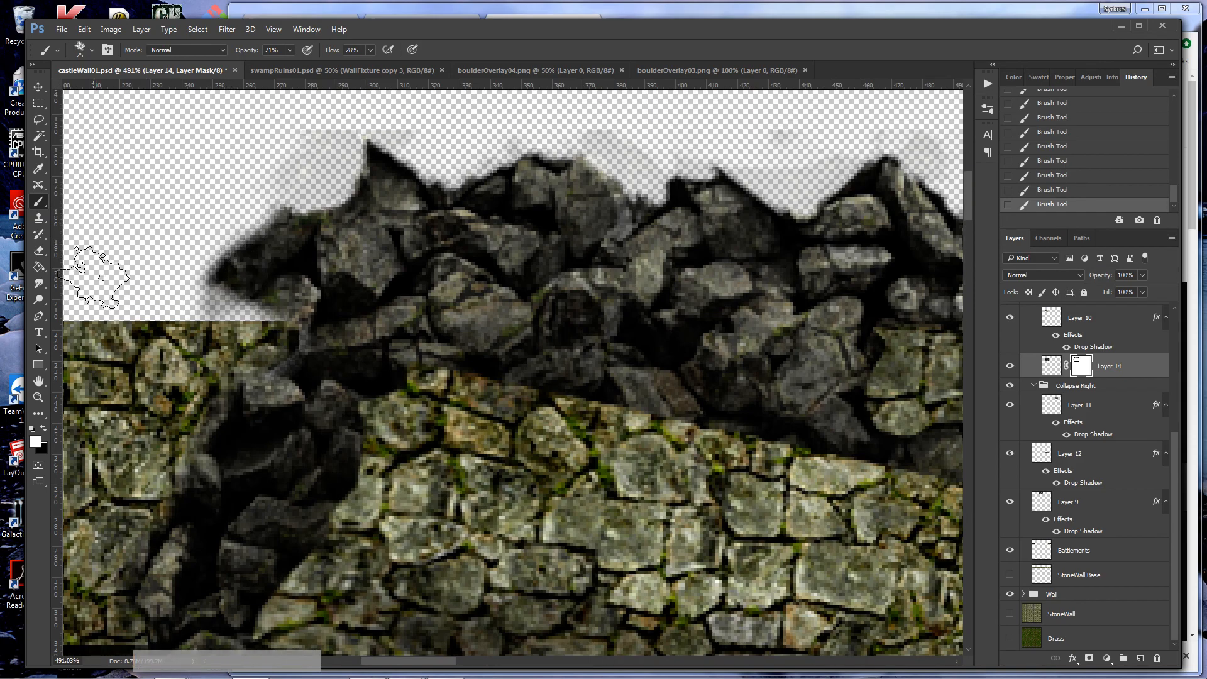
left_click(47, 428)
mouse_move(188, 271)
left_mouse_down()
mouse_move(226, 244)
mouse_move(263, 286)
mouse_move(217, 271)
mouse_move(282, 290)
mouse_move(289, 249)
mouse_move(295, 286)
mouse_move(293, 200)
mouse_move(208, 288)
mouse_move(281, 296)
mouse_move(303, 205)
mouse_move(328, 186)
mouse_move(354, 182)
mouse_move(386, 205)
mouse_move(407, 192)
mouse_move(423, 173)
mouse_move(382, 178)
mouse_move(379, 138)
mouse_move(381, 163)
mouse_move(412, 183)
mouse_move(454, 175)
mouse_move(390, 203)
mouse_move(360, 159)
mouse_move(390, 161)
mouse_move(290, 182)
mouse_move(285, 269)
mouse_move(253, 286)
mouse_move(203, 287)
left_mouse_up()
key("bracketleft")
scroll(245, 262, "up", 1)
scroll(211, 254, "down", 5)
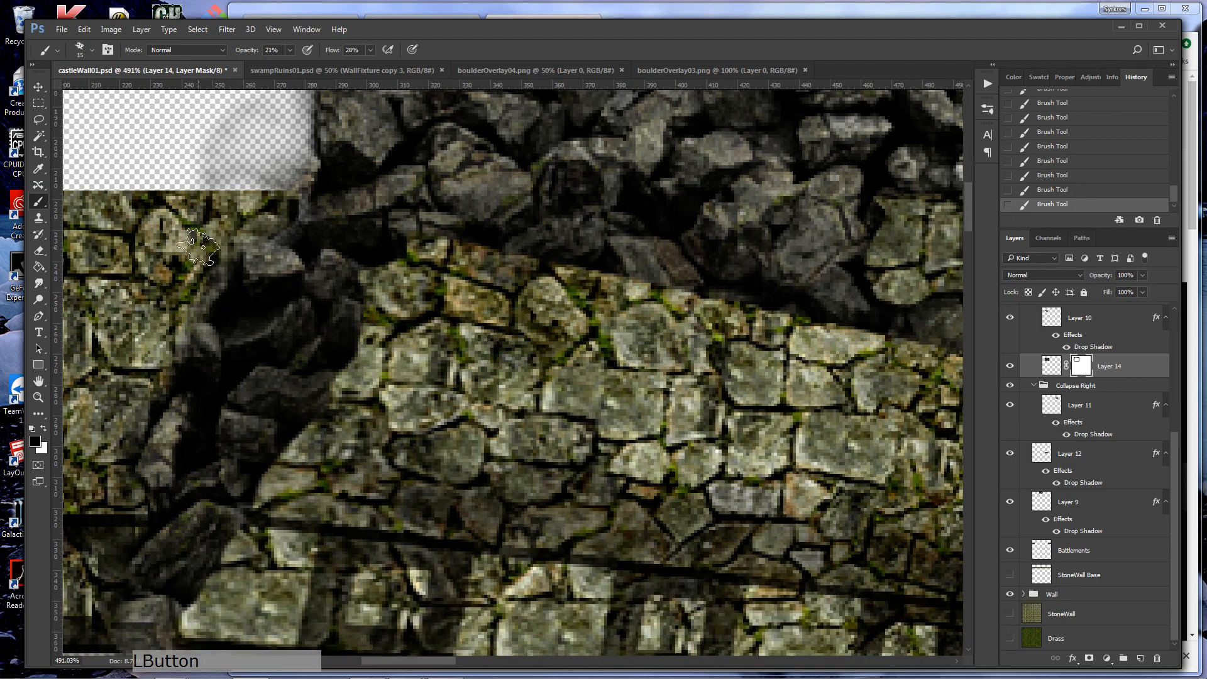
- Mask out the dark rubble overlapping the broken wall's end, working downward along its edge
mouse_move(172, 336)
left_mouse_down()
mouse_move(161, 357)
mouse_move(179, 325)
mouse_move(179, 351)
mouse_move(196, 324)
mouse_move(159, 362)
mouse_move(187, 317)
mouse_move(195, 372)
mouse_move(203, 308)
mouse_move(228, 286)
mouse_move(221, 270)
mouse_move(229, 307)
mouse_move(218, 283)
left_mouse_up()
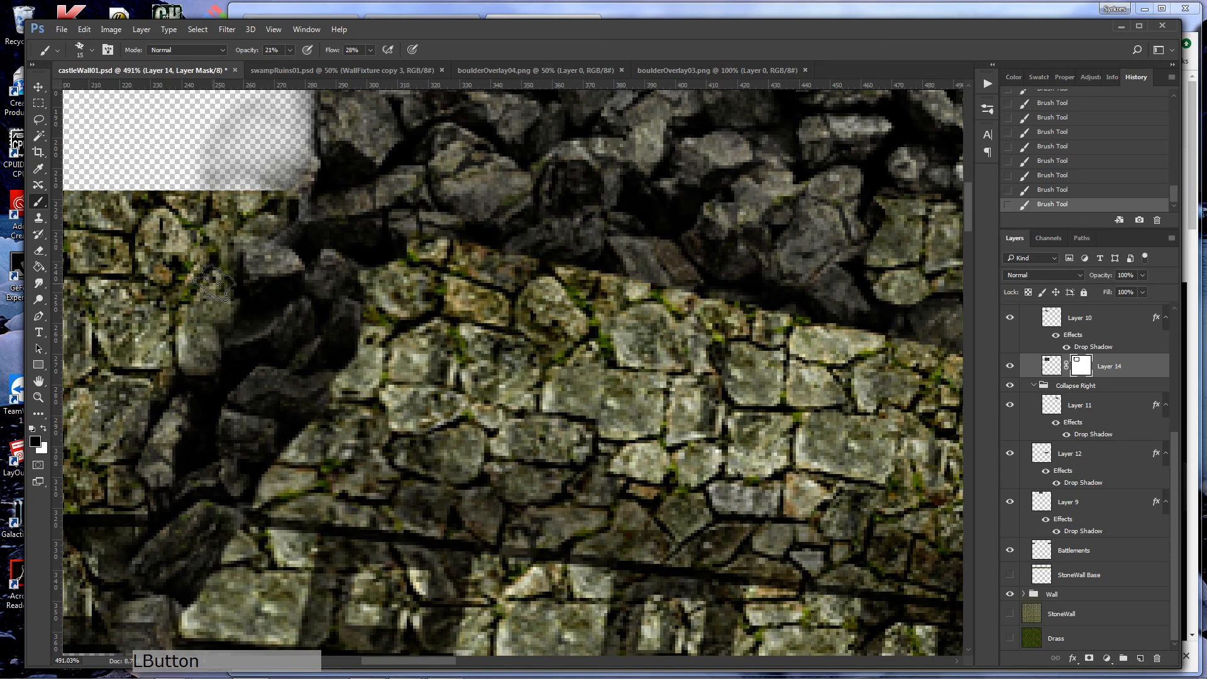
scroll(213, 283, "down", 3)
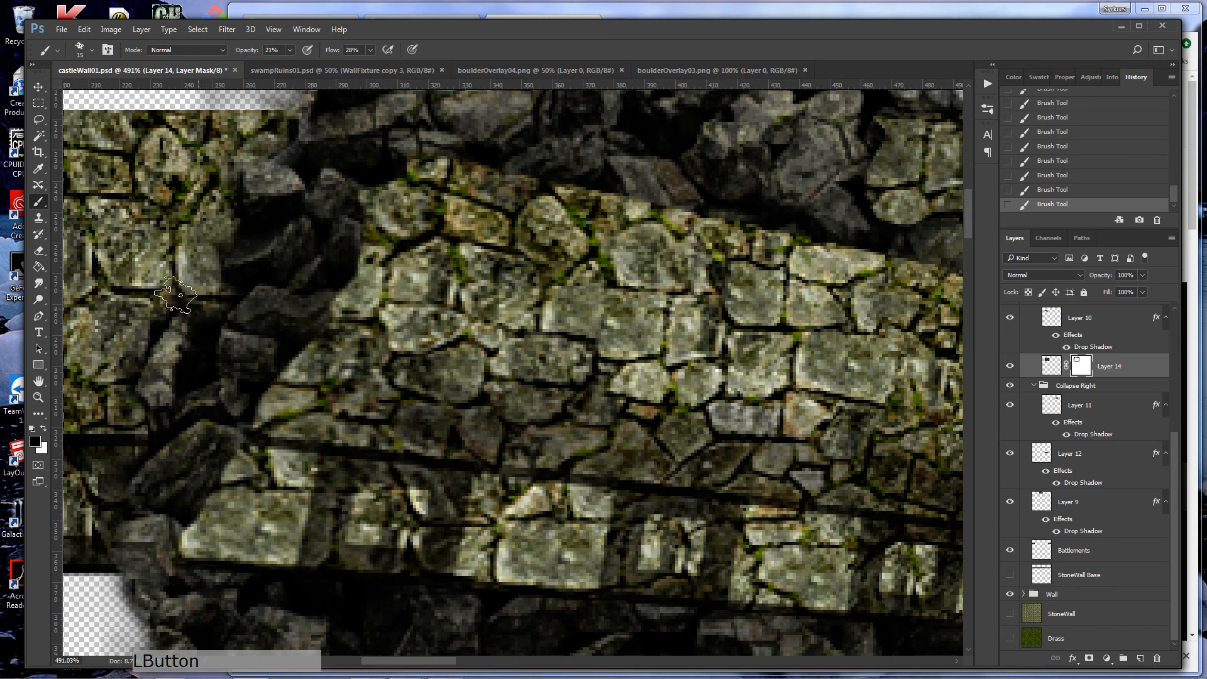
scroll(184, 279, "down", 3)
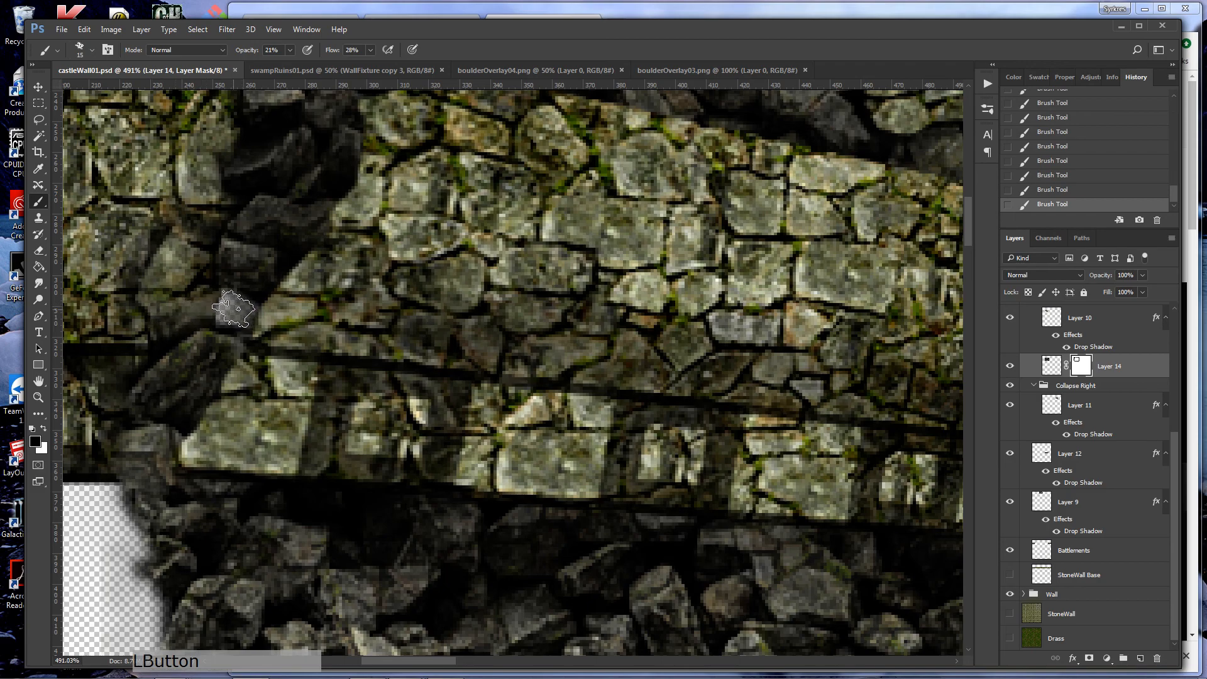
- Mask out the rubble in the narrow gap between the broken wall's lower end and the tilted wall piece
left_click_drag(234, 308, 217, 317)
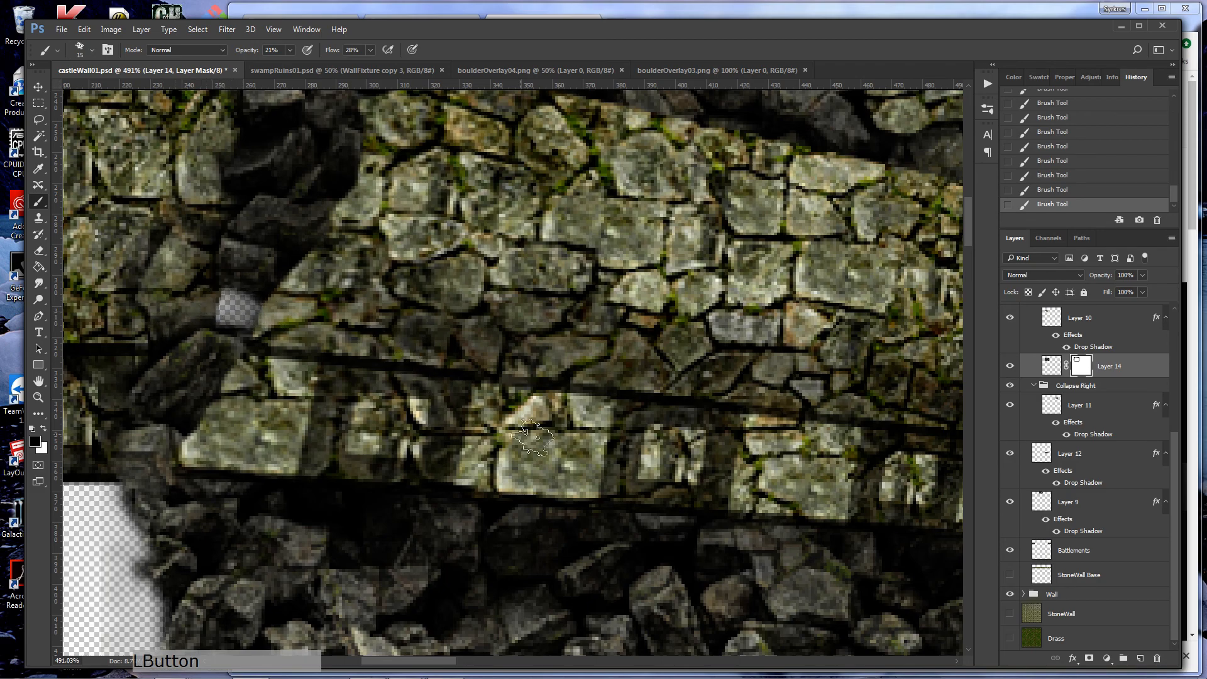
left_click(1010, 576)
left_click(1010, 576)
left_click_drag(150, 315, 161, 316)
left_click_drag(116, 352, 98, 382)
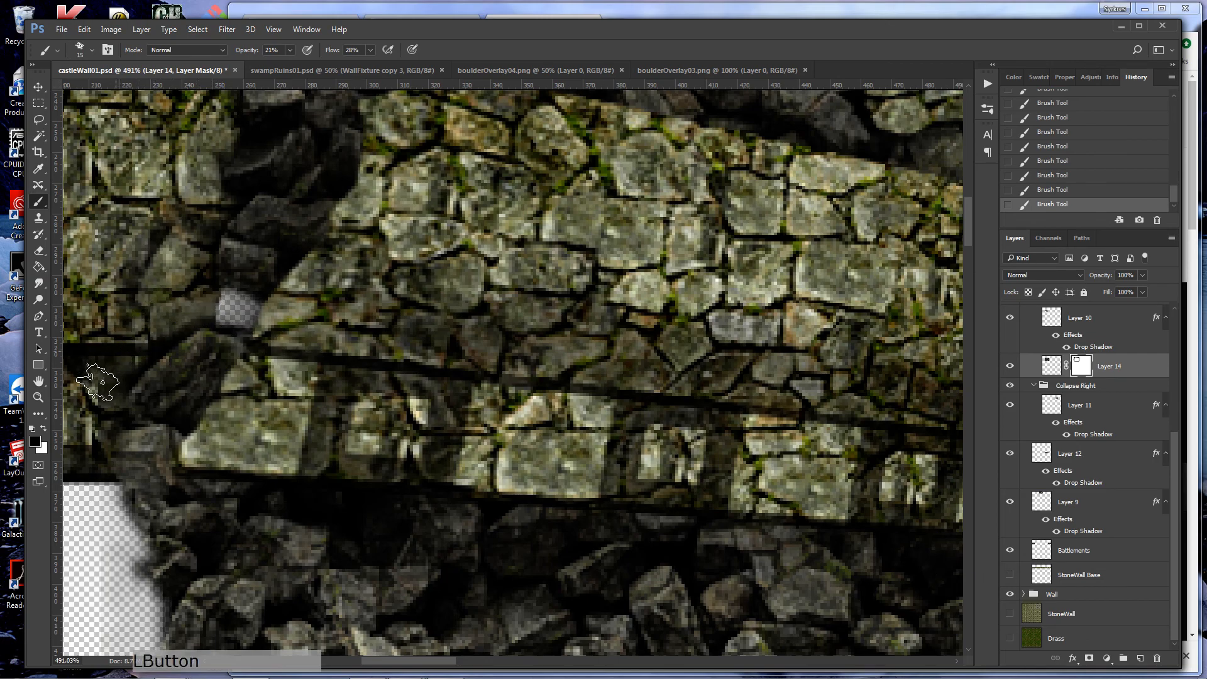
mouse_move(163, 345)
left_mouse_down()
mouse_move(179, 365)
mouse_move(160, 400)
mouse_move(223, 346)
mouse_move(210, 384)
mouse_move(154, 418)
mouse_move(109, 372)
left_mouse_up()
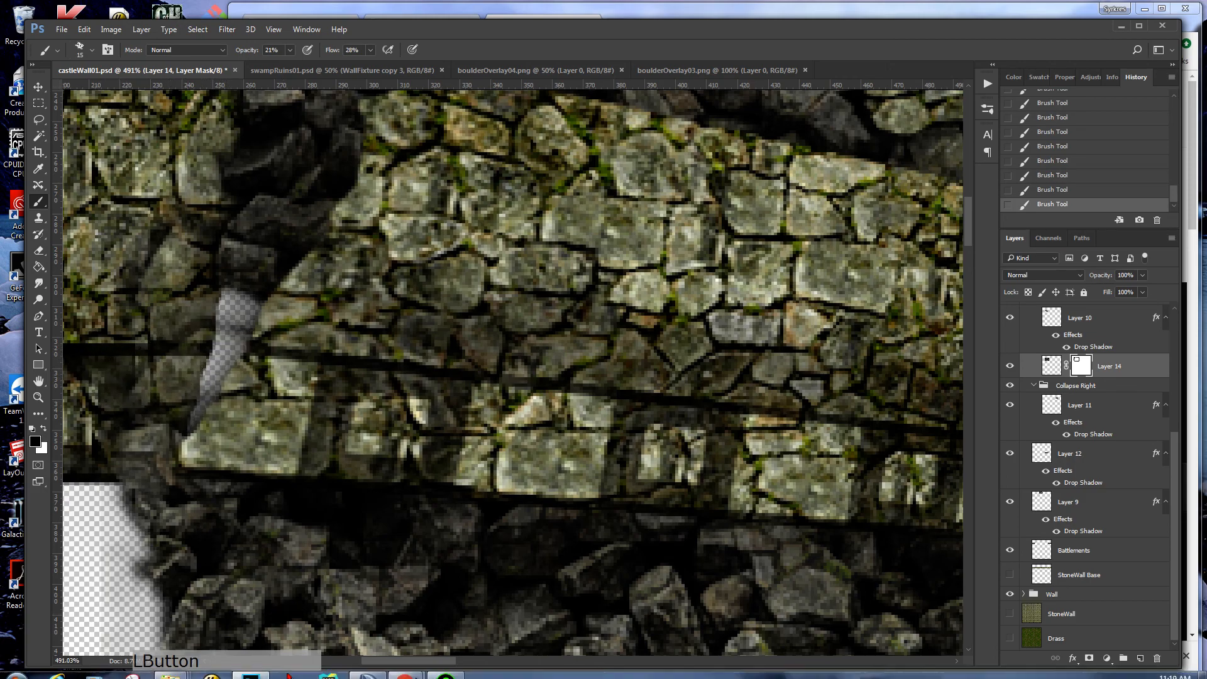
- Mask out the rubble covering the broken wall's bottom corner and the boulders directly beneath it
left_click_drag(411, 658, 398, 662)
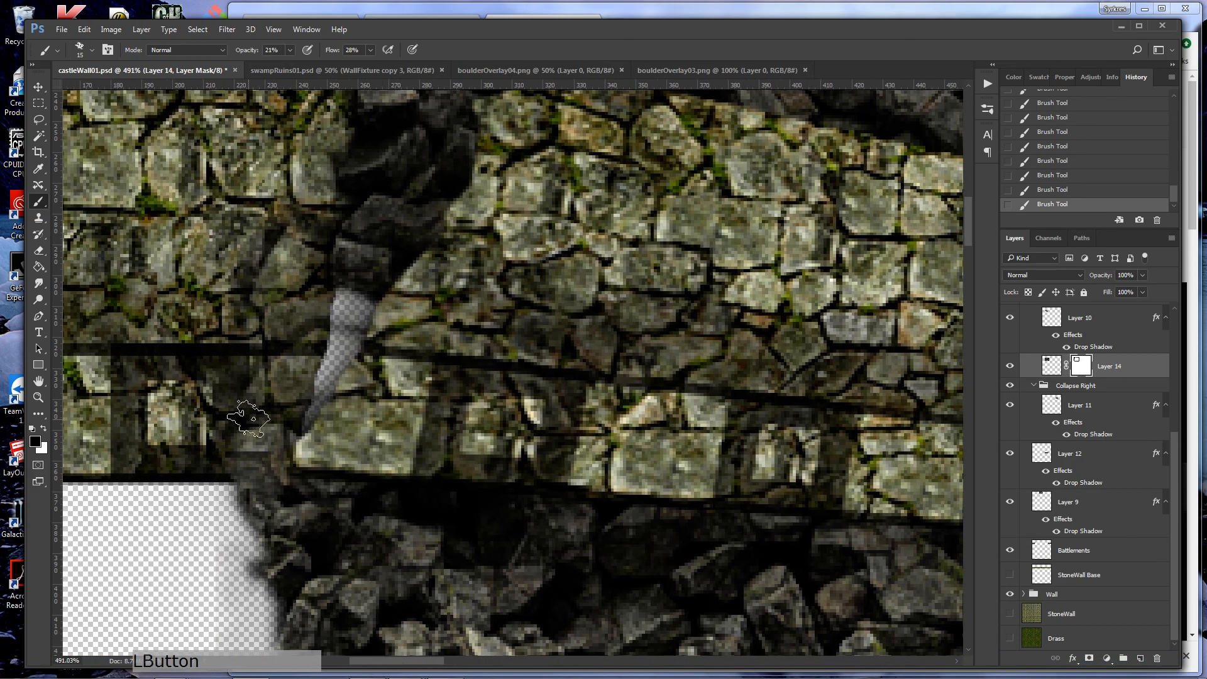
mouse_move(252, 423)
left_mouse_down()
mouse_move(271, 474)
mouse_move(251, 513)
mouse_move(266, 485)
mouse_move(309, 481)
mouse_move(269, 458)
left_mouse_up()
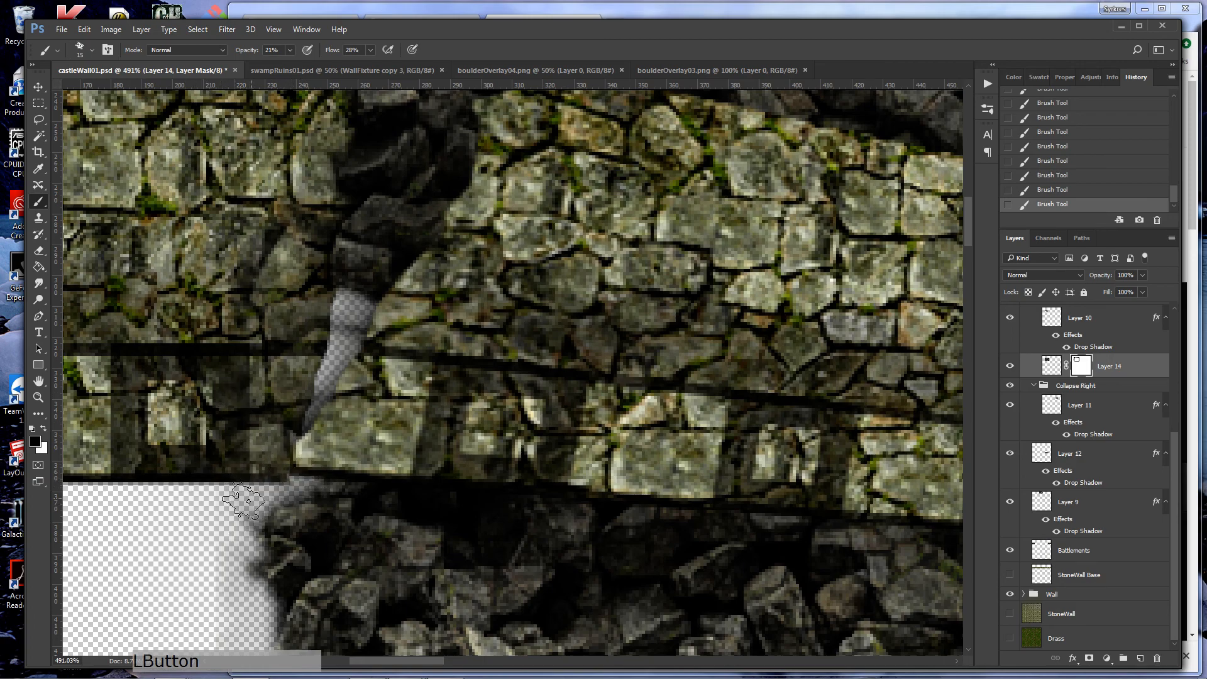
scroll(245, 551, "down", 2)
scroll(246, 550, "down", 2)
mouse_move(242, 503)
left_mouse_down()
mouse_move(290, 475)
mouse_move(270, 512)
mouse_move(270, 424)
mouse_move(255, 480)
mouse_move(249, 449)
mouse_move(264, 446)
mouse_move(321, 503)
mouse_move(386, 523)
mouse_move(443, 469)
left_mouse_up()
- Thin out the rubble's lower-left area by masking around the boulders, leaving one isolated boulder at the edge
scroll(258, 472, "down", 5)
scroll(259, 463, "down", 1)
mouse_move(437, 426)
left_mouse_down()
mouse_move(449, 452)
mouse_move(401, 406)
mouse_move(380, 410)
mouse_move(403, 376)
mouse_move(442, 455)
mouse_move(473, 454)
mouse_move(481, 485)
mouse_move(463, 501)
mouse_move(516, 492)
mouse_move(526, 519)
mouse_move(478, 479)
mouse_move(439, 487)
mouse_move(429, 469)
mouse_move(366, 516)
mouse_move(267, 472)
mouse_move(263, 401)
mouse_move(354, 397)
mouse_move(366, 375)
mouse_move(366, 347)
mouse_move(302, 352)
mouse_move(290, 366)
mouse_move(314, 338)
mouse_move(355, 363)
mouse_move(317, 330)
mouse_move(343, 360)
mouse_move(394, 355)
mouse_move(338, 377)
mouse_move(301, 367)
mouse_move(295, 339)
mouse_move(321, 362)
mouse_move(279, 397)
mouse_move(362, 397)
mouse_move(213, 370)
left_mouse_up()
mouse_move(290, 363)
left_mouse_down()
mouse_move(291, 345)
mouse_move(396, 410)
left_mouse_up()
mouse_move(283, 457)
left_mouse_down()
mouse_move(272, 413)
mouse_move(259, 437)
mouse_move(271, 499)
mouse_move(447, 556)
mouse_move(471, 504)
mouse_move(496, 554)
mouse_move(560, 486)
mouse_move(549, 471)
mouse_move(621, 435)
mouse_move(565, 475)
mouse_move(585, 490)
left_mouse_up()
scroll(490, 547, "down", 1)
- Reduce the brush size to 8 and mask the gaps between individual boulders along the rubble's lower edge
left_click_drag(390, 659, 420, 658)
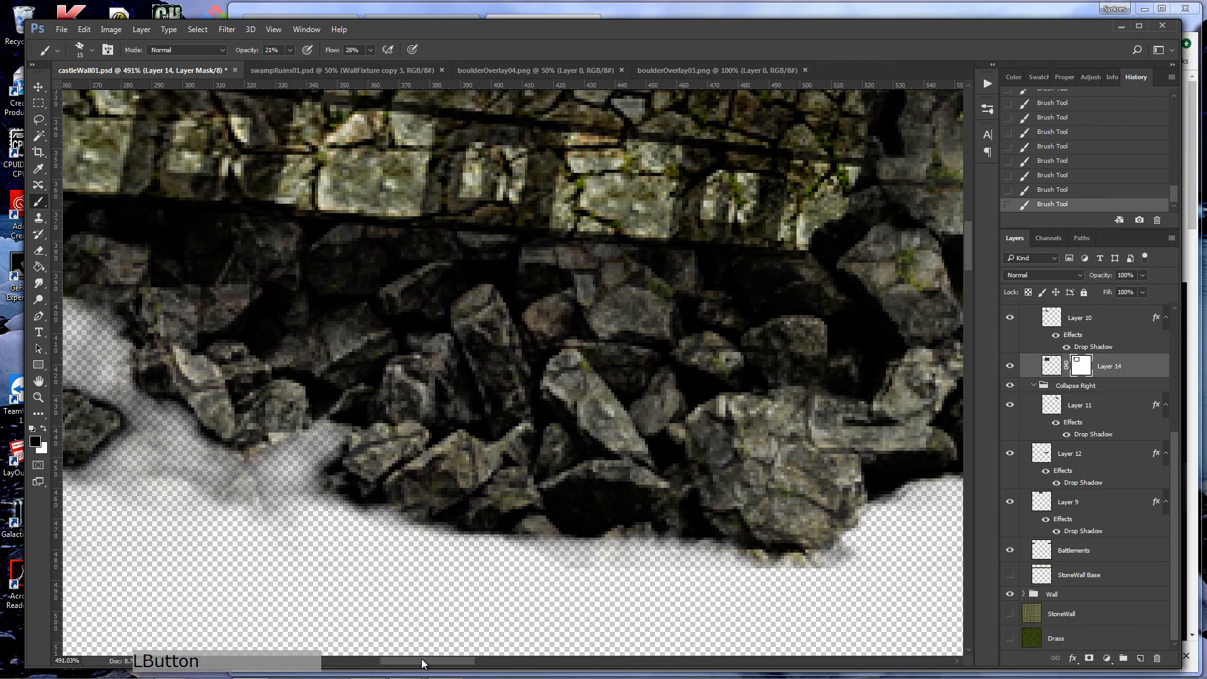
mouse_move(344, 430)
left_mouse_down()
mouse_move(354, 405)
mouse_move(369, 409)
mouse_move(352, 427)
mouse_move(382, 445)
mouse_move(433, 441)
mouse_move(368, 470)
left_mouse_up()
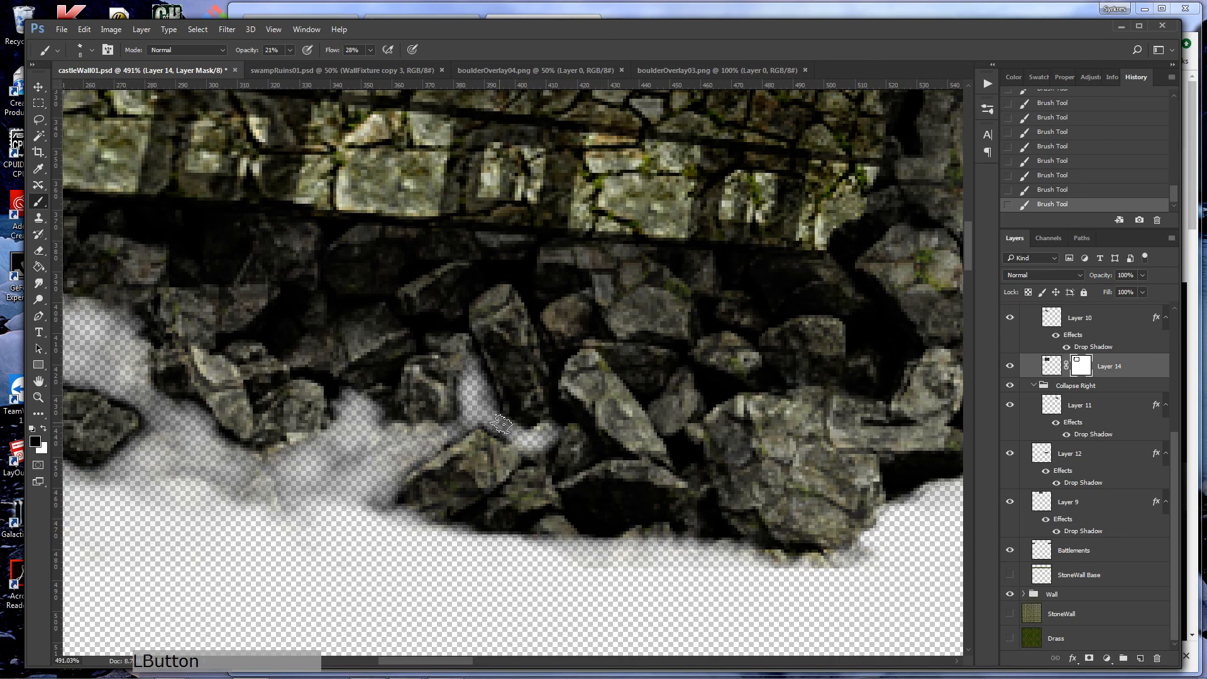
mouse_move(496, 422)
left_mouse_down()
mouse_move(532, 448)
mouse_move(534, 474)
mouse_move(455, 532)
mouse_move(509, 530)
mouse_move(522, 504)
mouse_move(551, 490)
mouse_move(549, 513)
mouse_move(569, 538)
mouse_move(494, 535)
left_mouse_up()
mouse_move(541, 484)
left_mouse_down()
mouse_move(582, 445)
mouse_move(560, 446)
mouse_move(560, 422)
mouse_move(549, 448)
mouse_move(591, 450)
mouse_move(577, 431)
mouse_move(597, 450)
mouse_move(563, 462)
mouse_move(586, 448)
left_mouse_up()
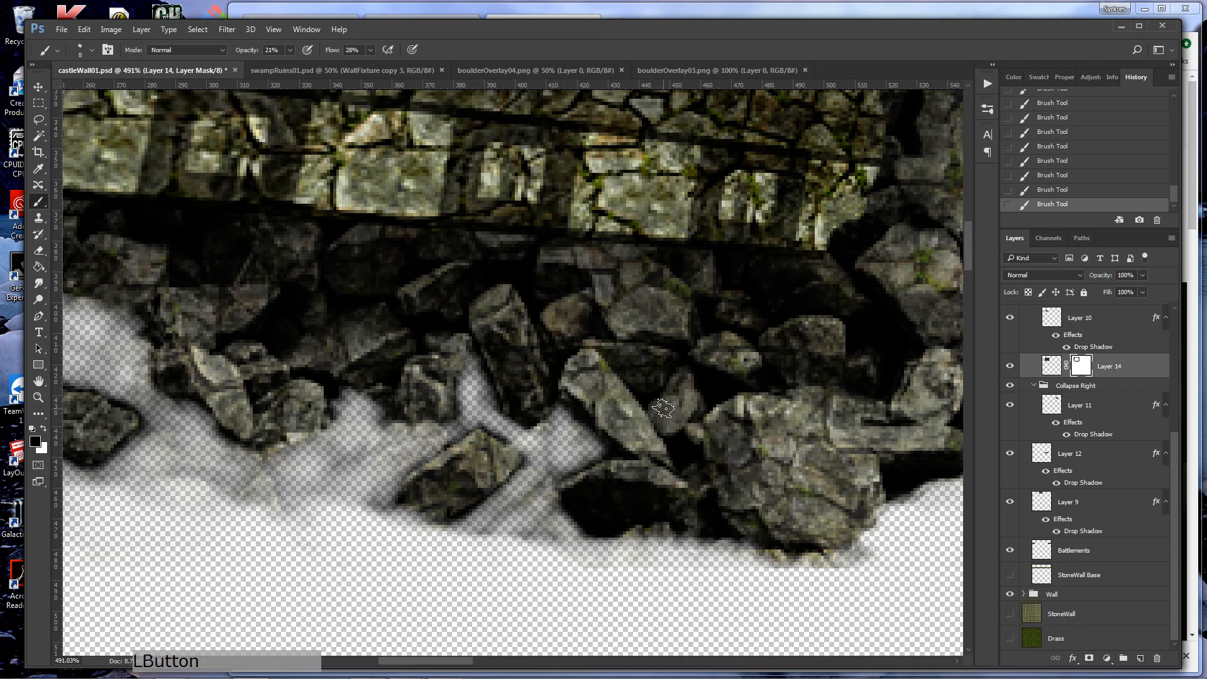
left_click_drag(662, 407, 685, 389)
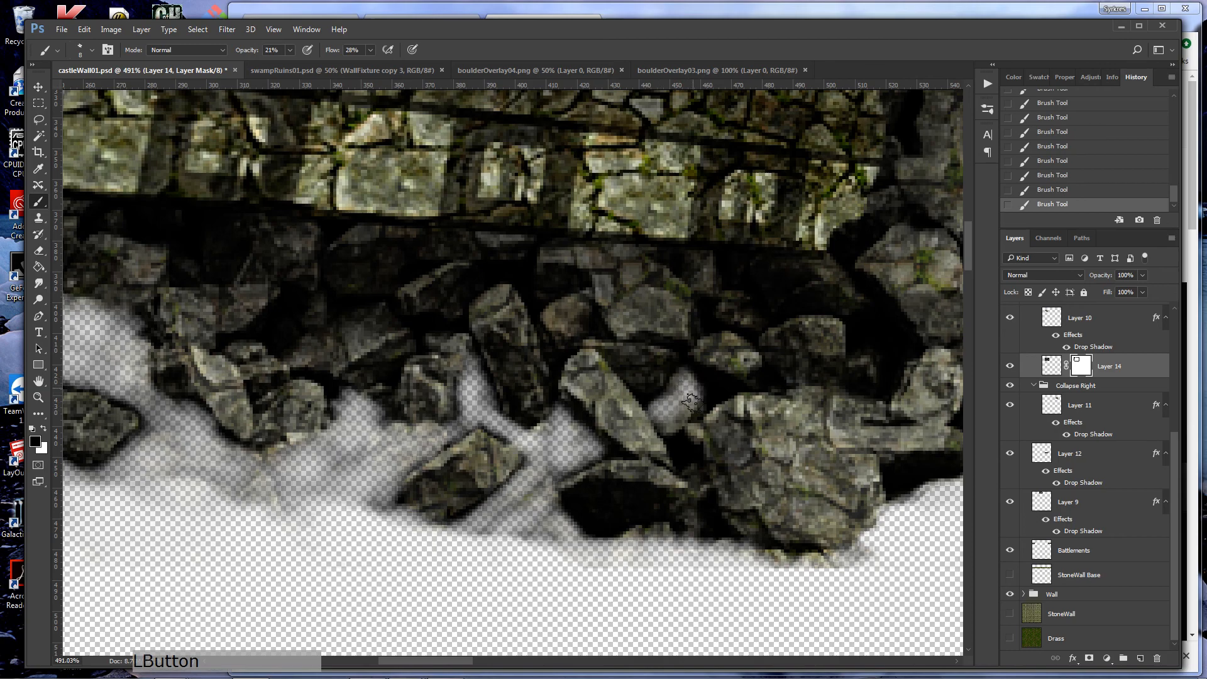
- Mask out the gaps left of the large bottom boulder, the remnants beneath it and the dark hollow above it
left_click_drag(461, 662, 488, 658)
left_click_drag(412, 388, 395, 387)
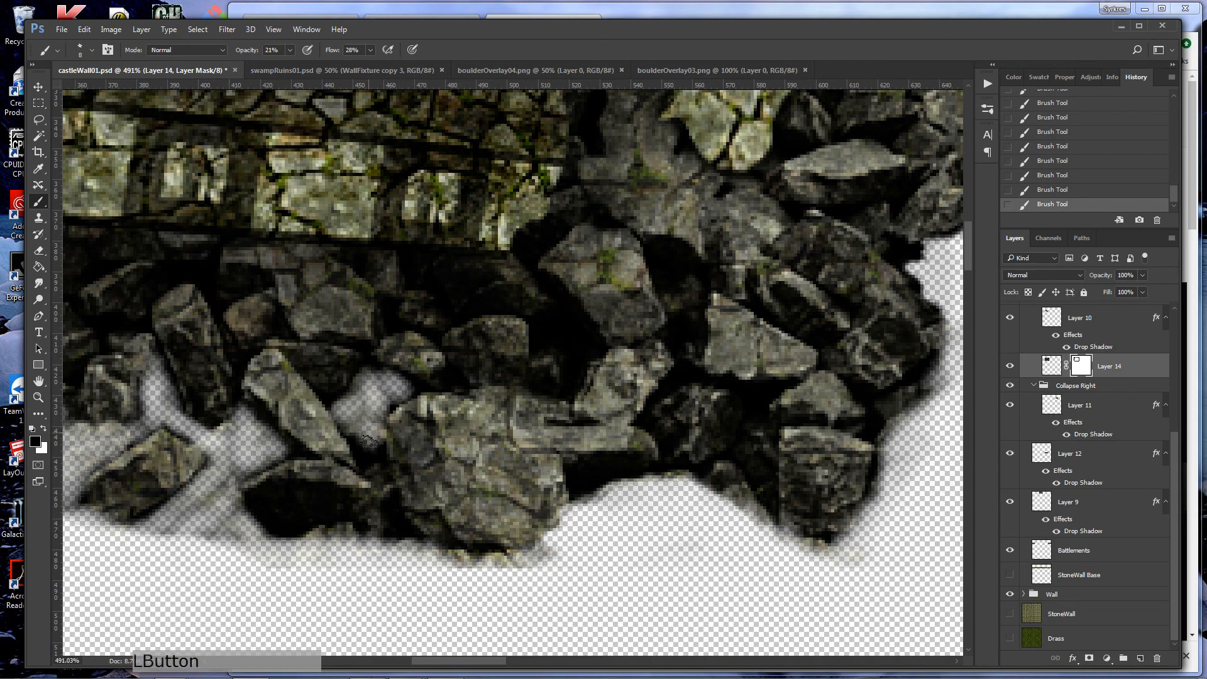
mouse_move(367, 436)
left_mouse_down()
mouse_move(384, 496)
mouse_move(360, 539)
mouse_move(286, 535)
mouse_move(256, 516)
mouse_move(258, 530)
mouse_move(238, 504)
left_mouse_up()
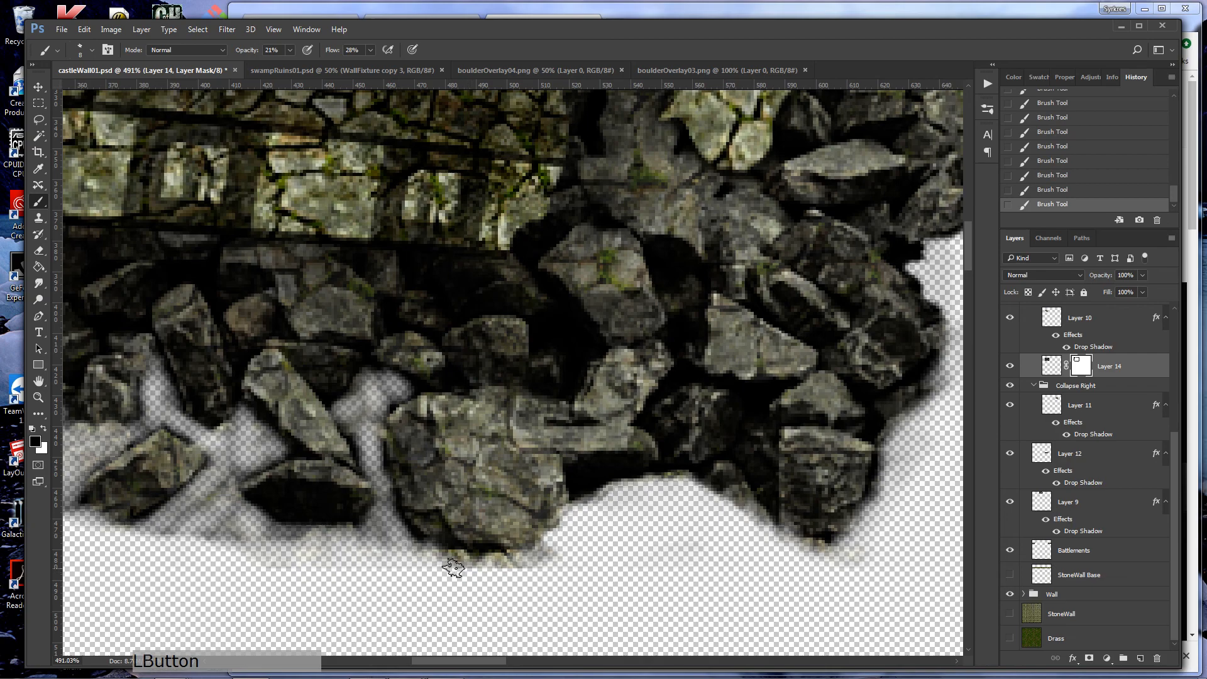
left_click_drag(473, 564, 525, 561)
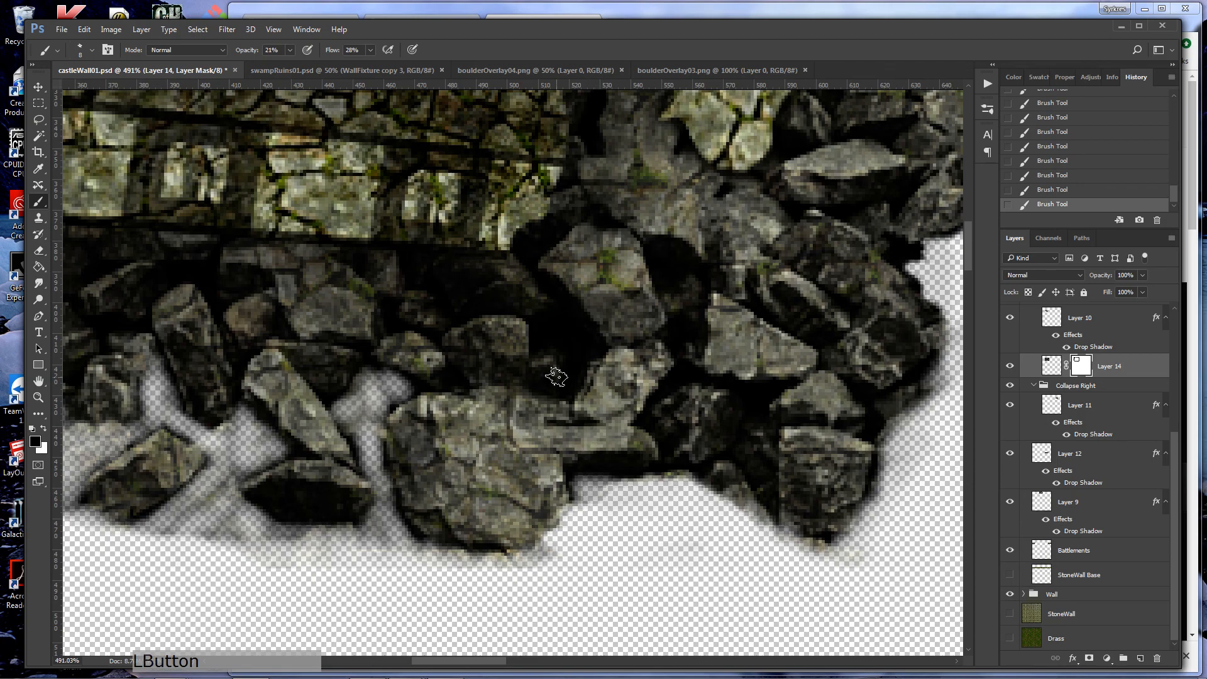
mouse_move(556, 375)
left_mouse_down()
mouse_move(569, 352)
mouse_move(545, 365)
mouse_move(545, 337)
mouse_move(543, 381)
mouse_move(579, 336)
mouse_move(549, 330)
mouse_move(562, 314)
mouse_move(542, 330)
mouse_move(561, 354)
left_mouse_up()
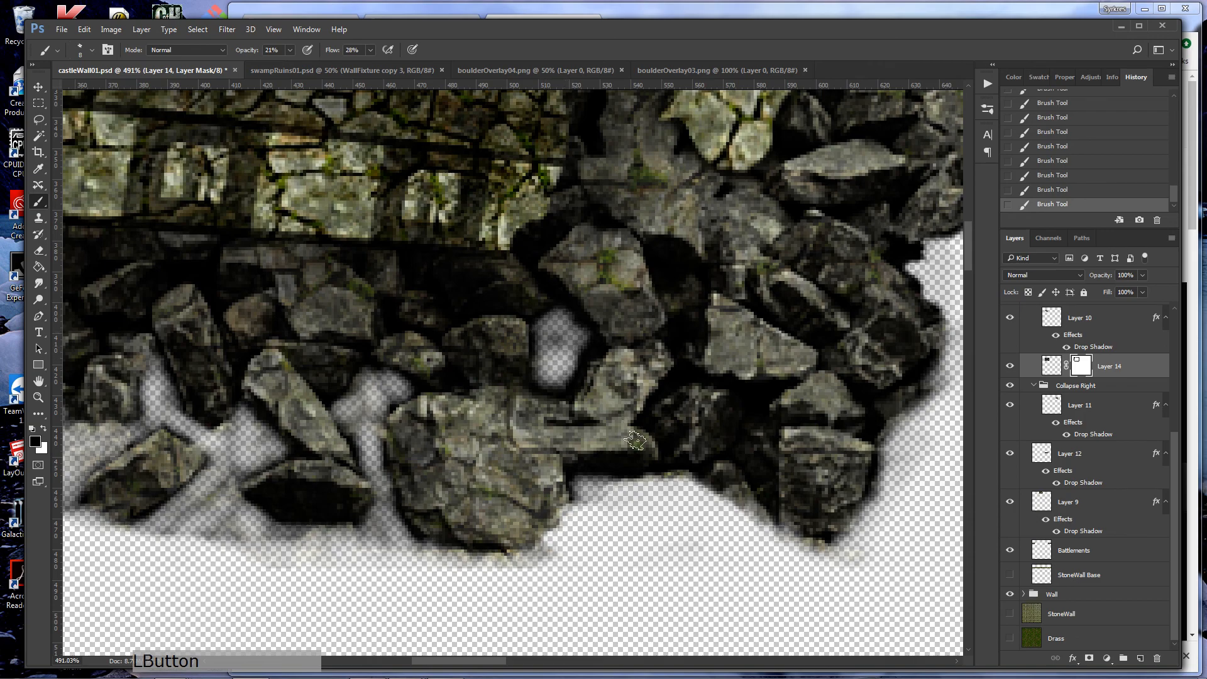
- Mask out the boulders at the rubble's lower-right corner and adjust the brush size to 9
mouse_move(690, 484)
left_mouse_down()
mouse_move(732, 473)
mouse_move(701, 483)
left_mouse_up()
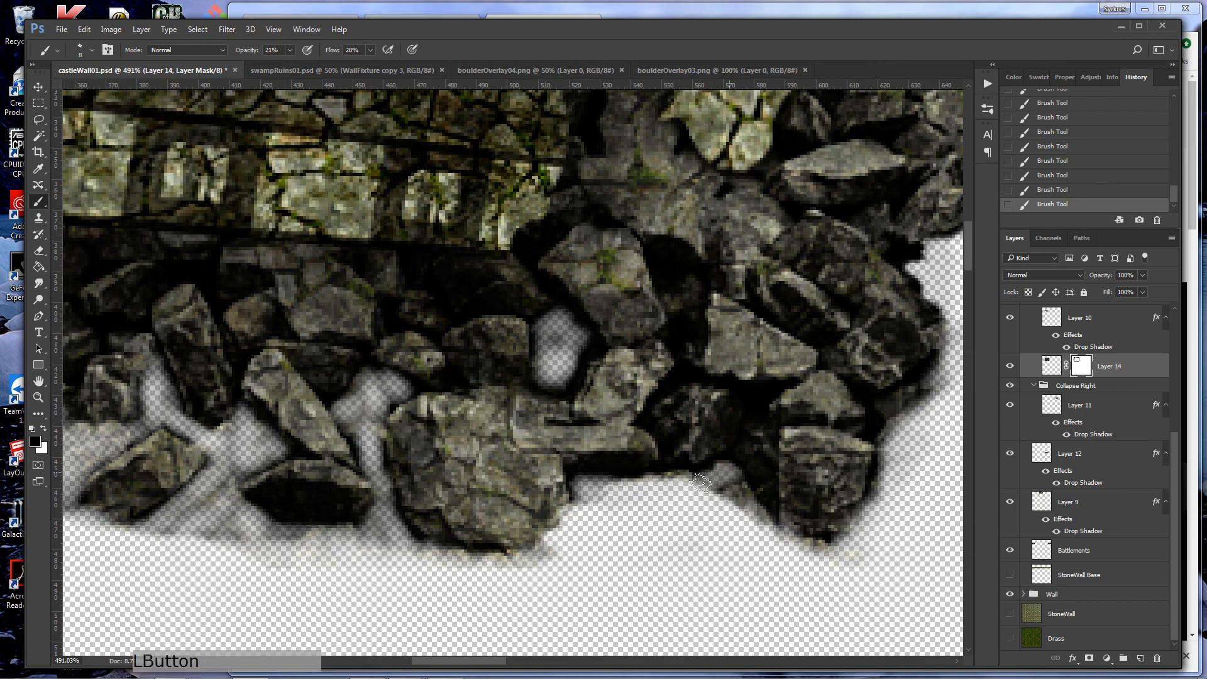
mouse_move(758, 520)
left_mouse_down()
mouse_move(758, 446)
mouse_move(741, 463)
mouse_move(759, 432)
mouse_move(757, 397)
mouse_move(806, 397)
mouse_move(787, 400)
mouse_move(807, 402)
mouse_move(774, 428)
mouse_move(783, 413)
mouse_move(788, 456)
mouse_move(826, 445)
mouse_move(824, 430)
mouse_move(844, 452)
mouse_move(873, 441)
mouse_move(873, 458)
mouse_move(799, 511)
mouse_move(799, 474)
mouse_move(787, 472)
mouse_move(845, 511)
mouse_move(811, 517)
mouse_move(791, 437)
mouse_move(833, 434)
left_mouse_up()
key("bracketright")
key("bracketright")
key("bracketright")
key("bracketright")
key("bracketright")
key("bracketleft")
key("bracketleft")
key("bracketleft")
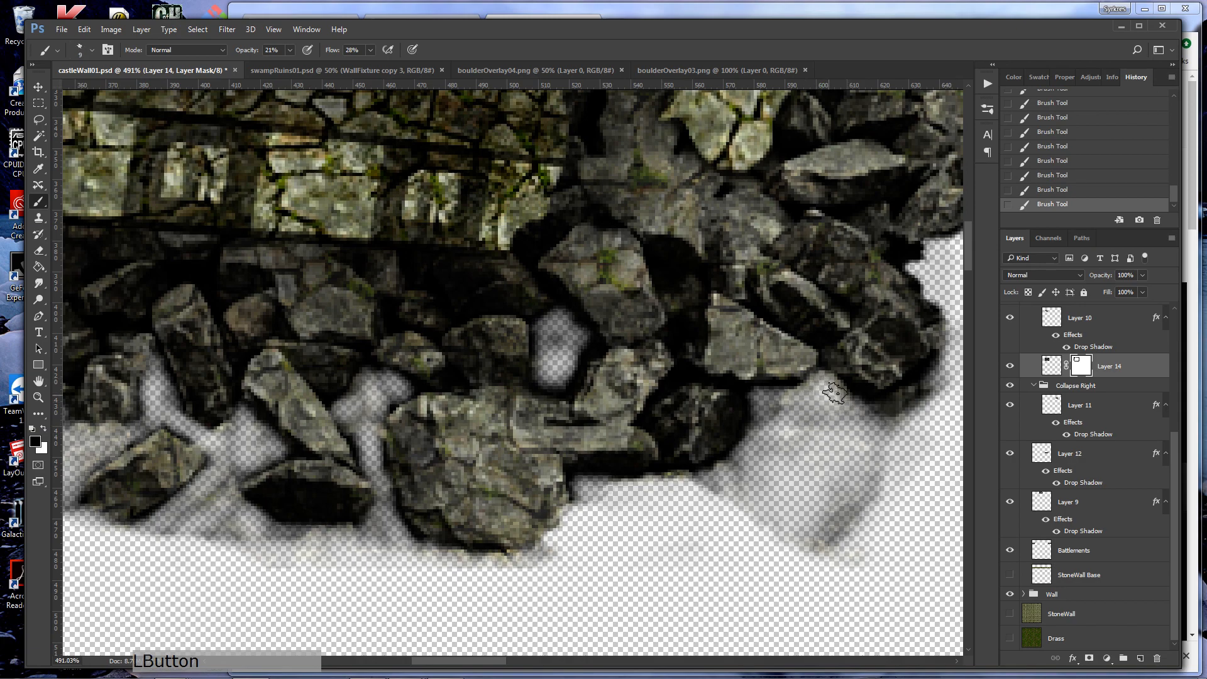
- Mask the faint smudge beyond the rubble's lower-right corner and show the Wall Collapsed group for reference
mouse_move(854, 406)
left_mouse_down()
mouse_move(848, 398)
mouse_move(899, 402)
mouse_move(930, 377)
mouse_move(861, 442)
left_mouse_up()
double_click(39, 398)
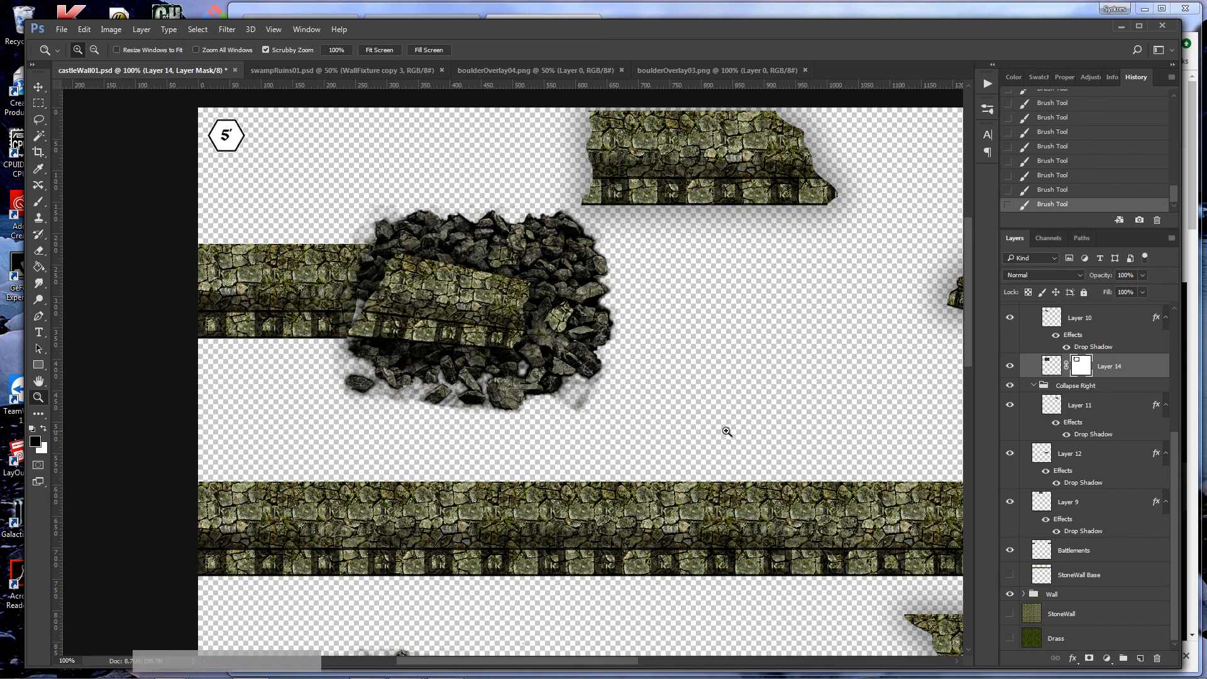
scroll(717, 432, "down", 10)
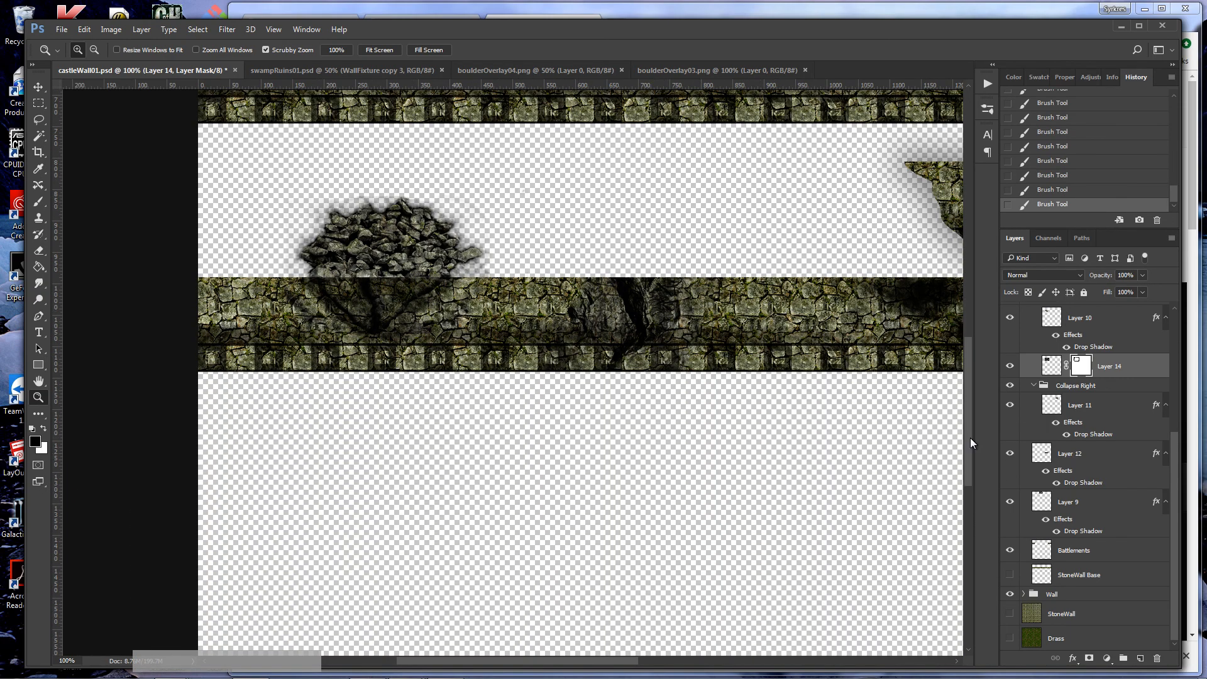
scroll(1072, 415, "up", 4)
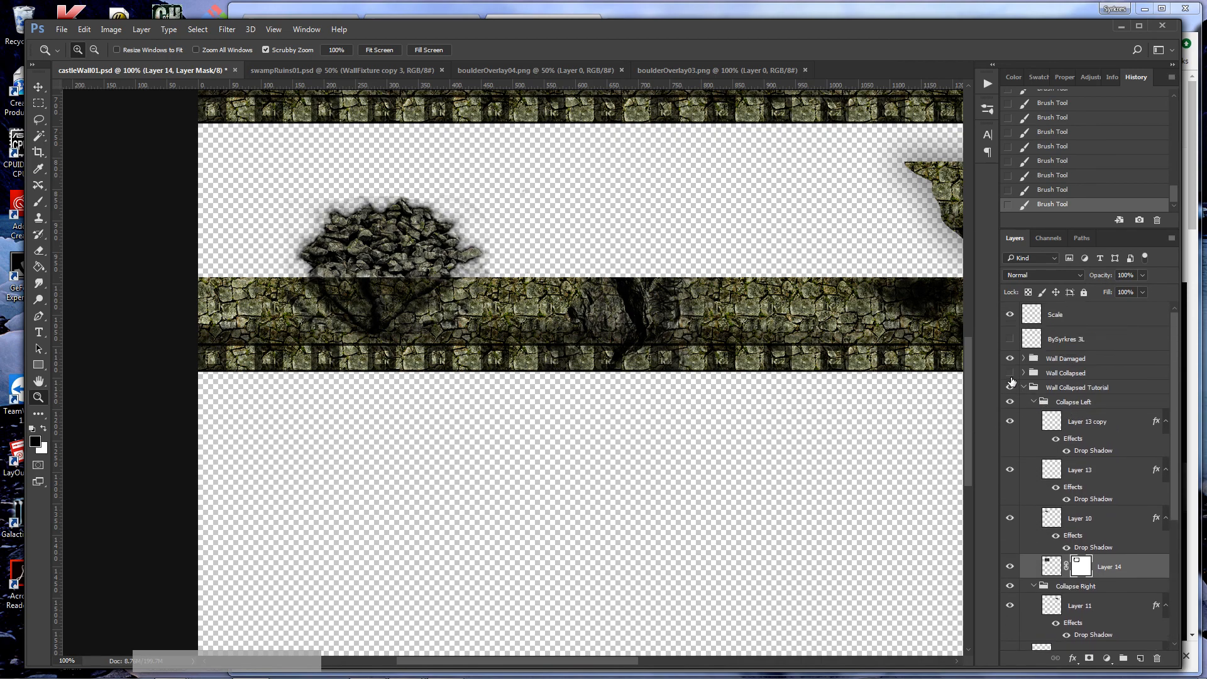
left_click(1009, 374)
scroll(802, 392, "down", 3)
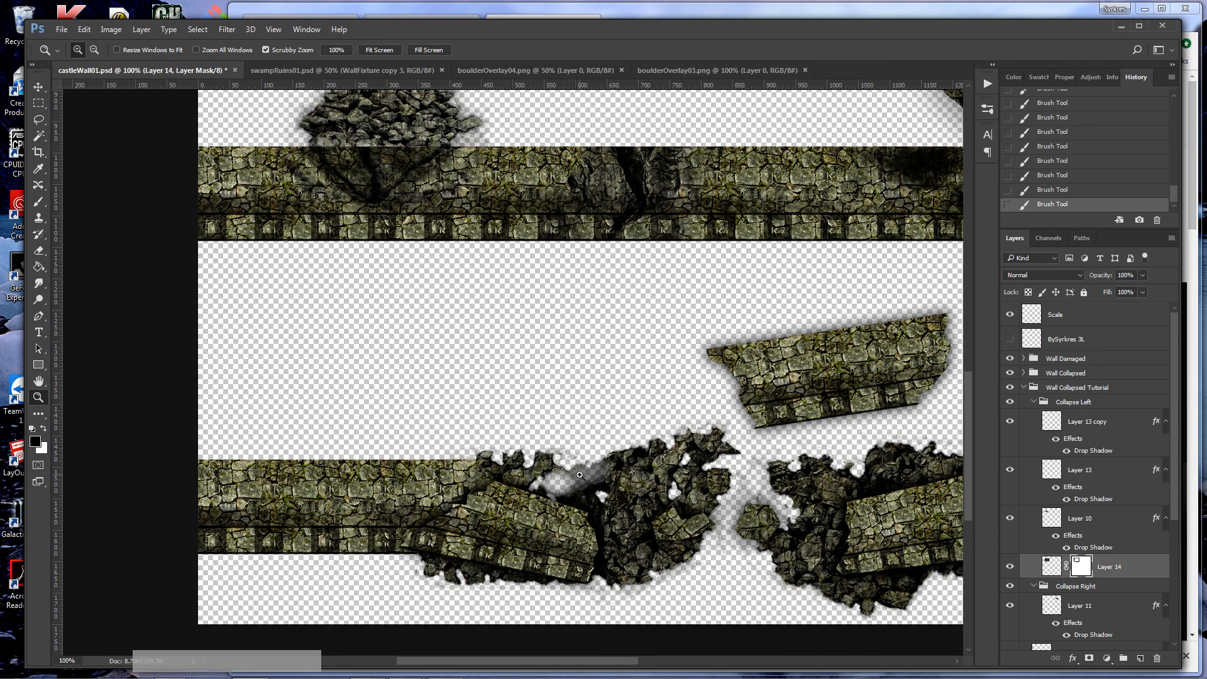
- Enlarge the brush to 45 and mask the hazy residue off the rubble's lower-right edge
scroll(681, 428, "up", 1)
scroll(568, 521, "up", 5)
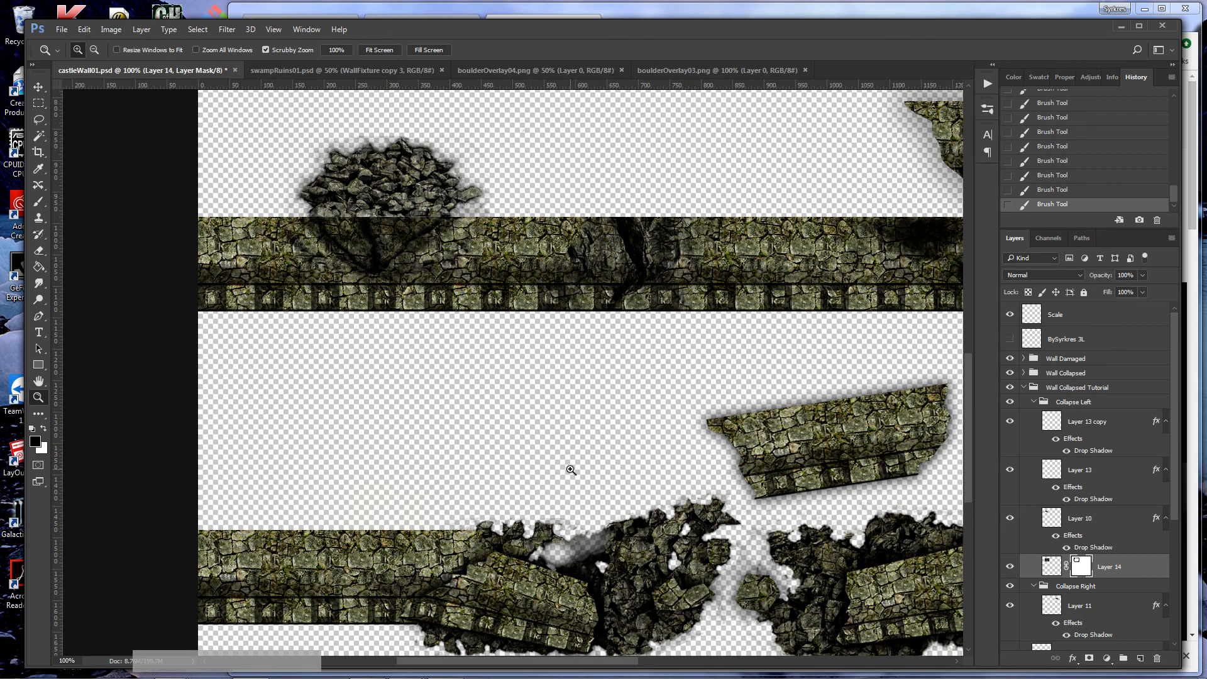
scroll(559, 445, "up", 4)
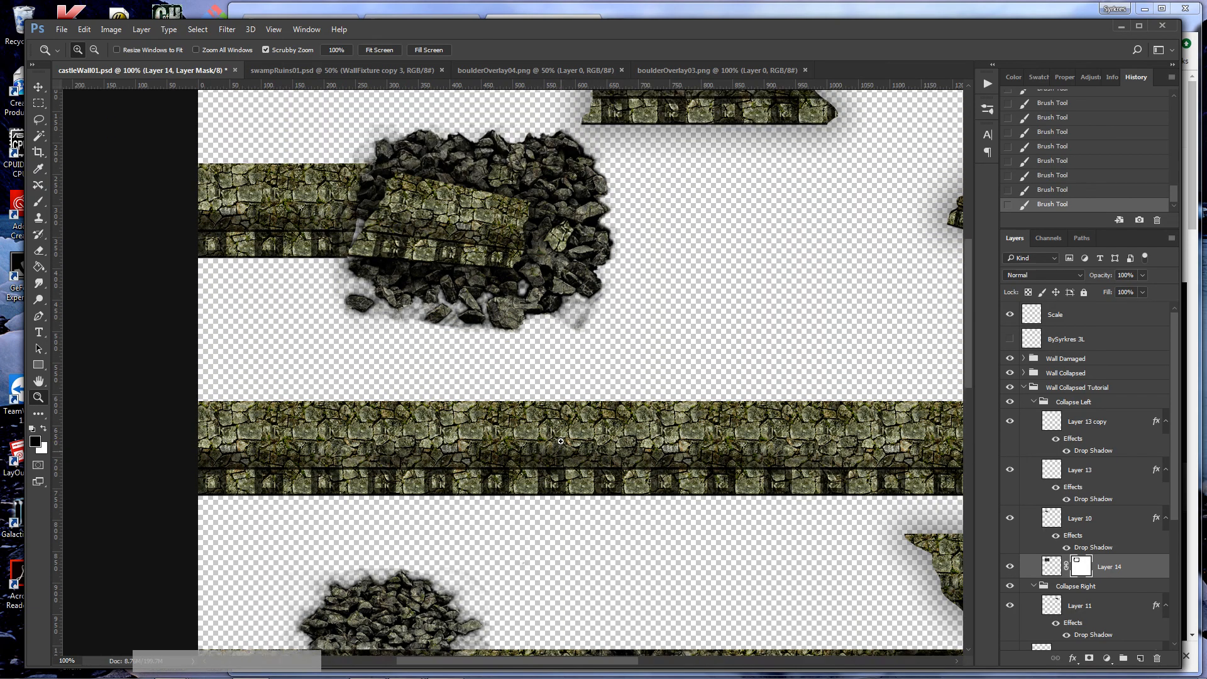
left_click_drag(560, 392, 623, 526)
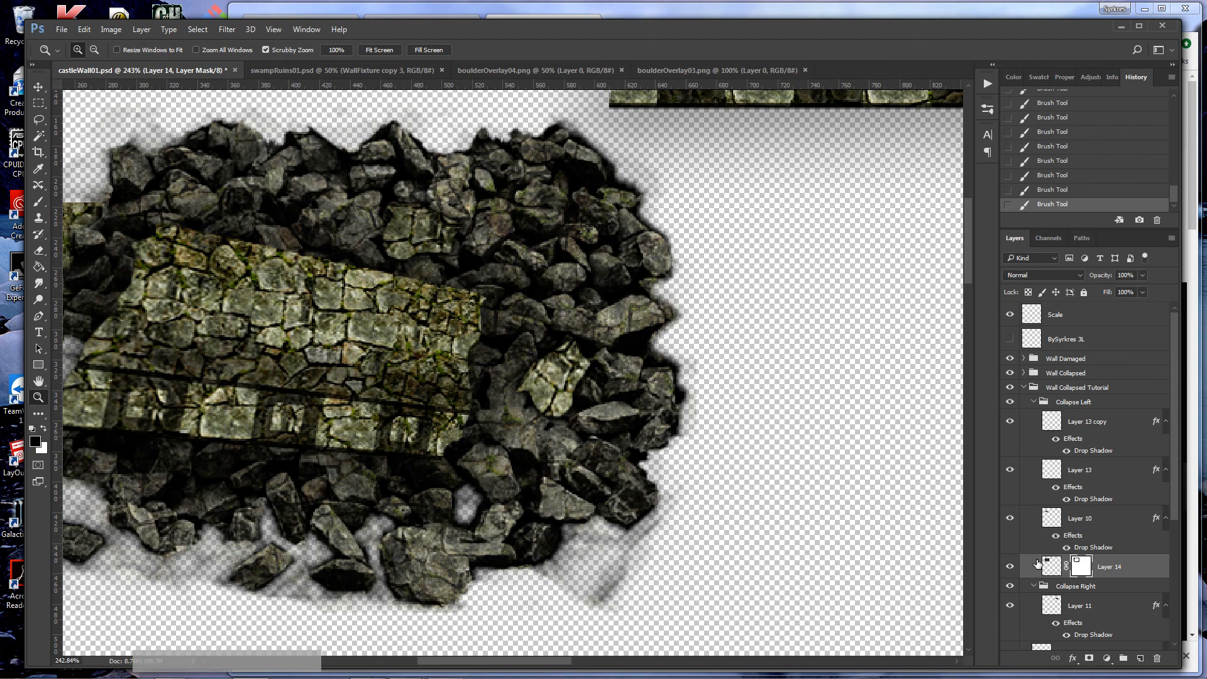
key("b")
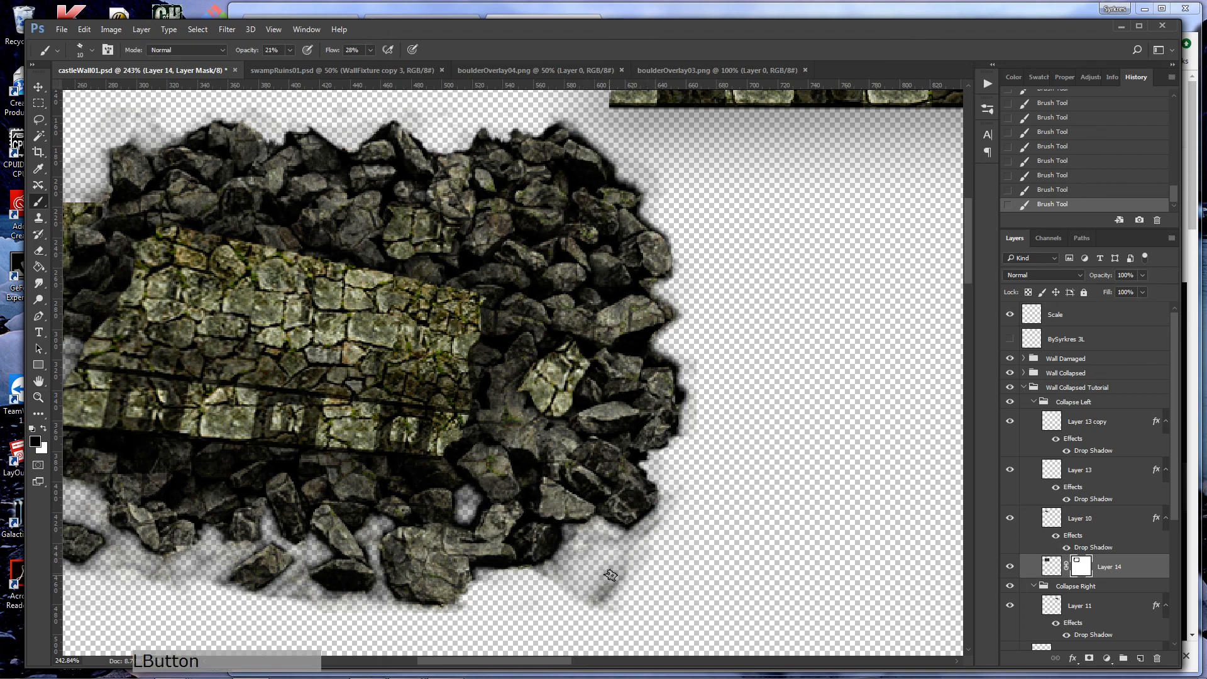
key("bracketright")
key("bracketright")
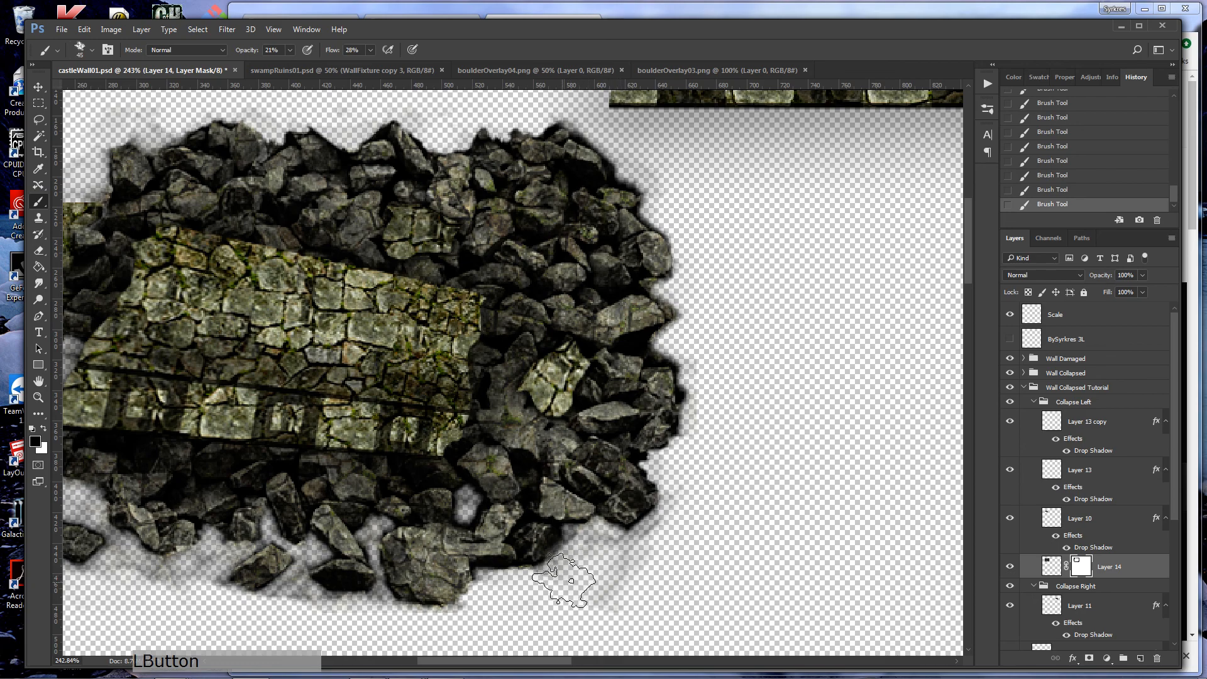
mouse_move(583, 569)
left_mouse_down()
mouse_move(669, 568)
mouse_move(658, 553)
mouse_move(673, 471)
mouse_move(669, 486)
mouse_move(658, 464)
mouse_move(682, 464)
mouse_move(625, 464)
mouse_move(706, 466)
left_mouse_up()
- Reduce the brush size to 10 and mask a notch between the two lower boulders on the rubble's right edge
key("z")
scroll(697, 471, "up", 2)
scroll(671, 485, "down", 2)
key("z")
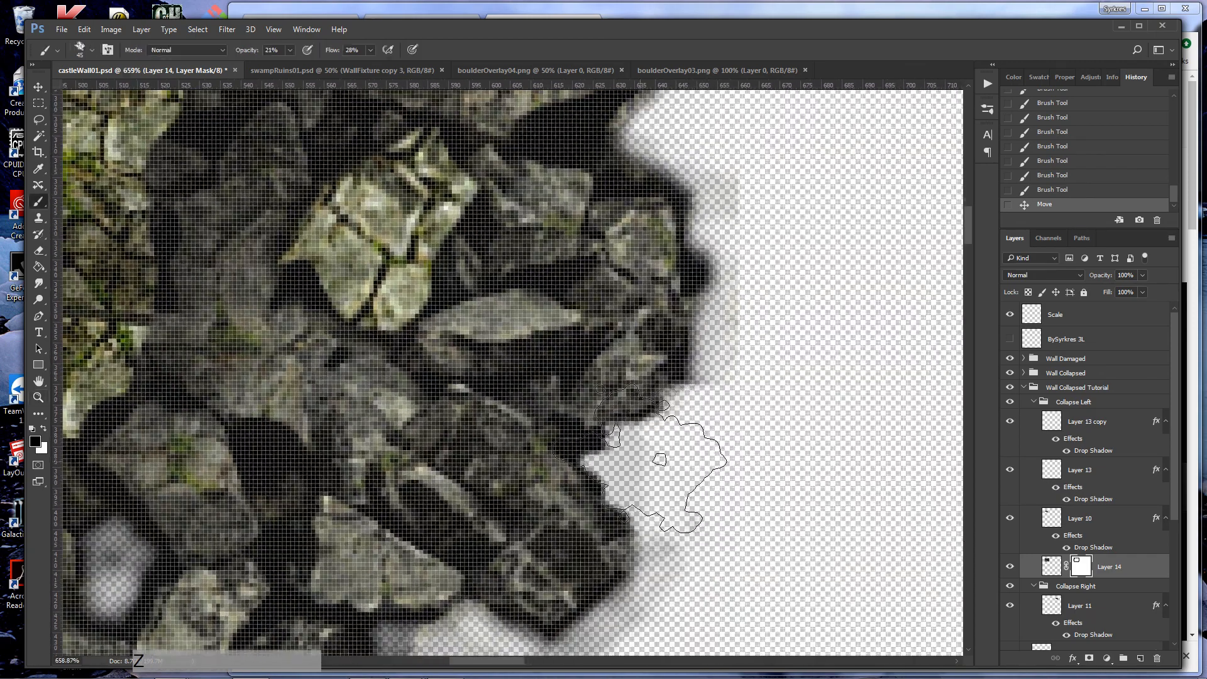
key("bracketleft")
key("bracketleft")
key("bracketleft")
key("bracketleft")
key("bracketleft")
key("bracketleft")
left_click(593, 458)
left_click(589, 451)
left_click(581, 449)
left_click(567, 441)
left_click(566, 440)
left_click(579, 443)
left_click(592, 447)
left_click(603, 448)
mouse_move(603, 447)
left_mouse_down()
mouse_move(594, 461)
mouse_move(642, 512)
left_mouse_up()
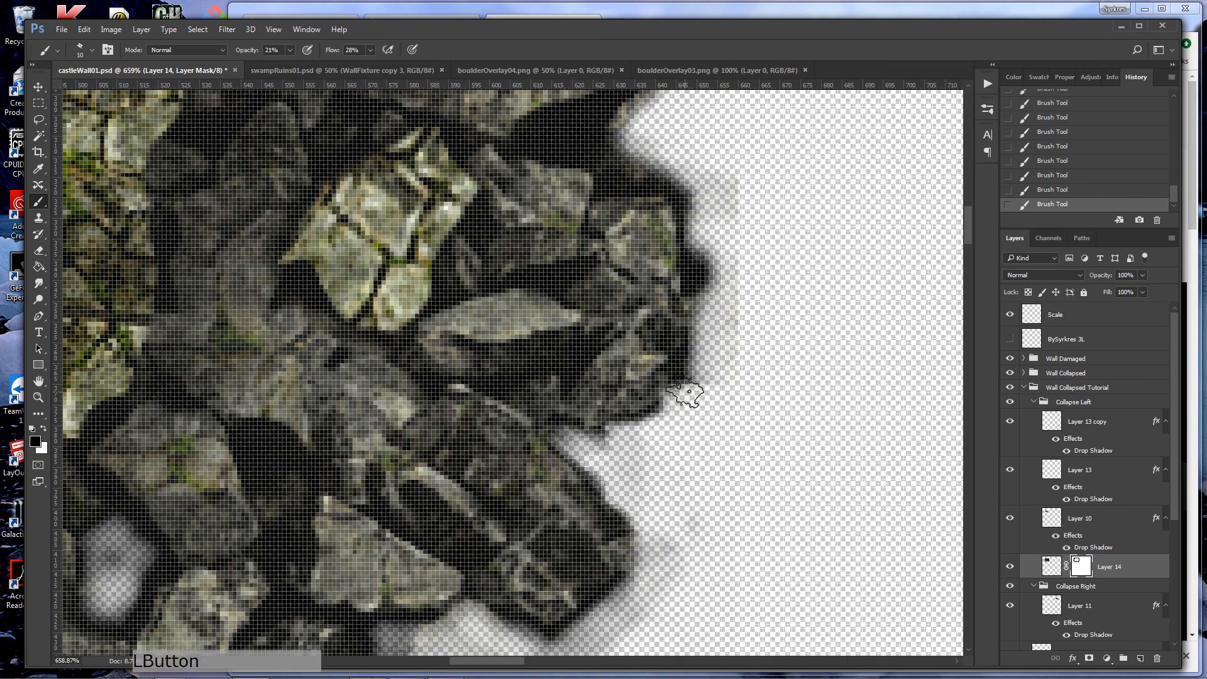
- Mask out the small boulder above the new notch on the right edge, enlarging the brush to 35
mouse_move(606, 430)
left_mouse_down()
mouse_move(602, 397)
mouse_move(579, 414)
mouse_move(610, 382)
mouse_move(609, 362)
mouse_move(657, 379)
mouse_move(596, 413)
mouse_move(633, 412)
left_mouse_up()
double_click(38, 397)
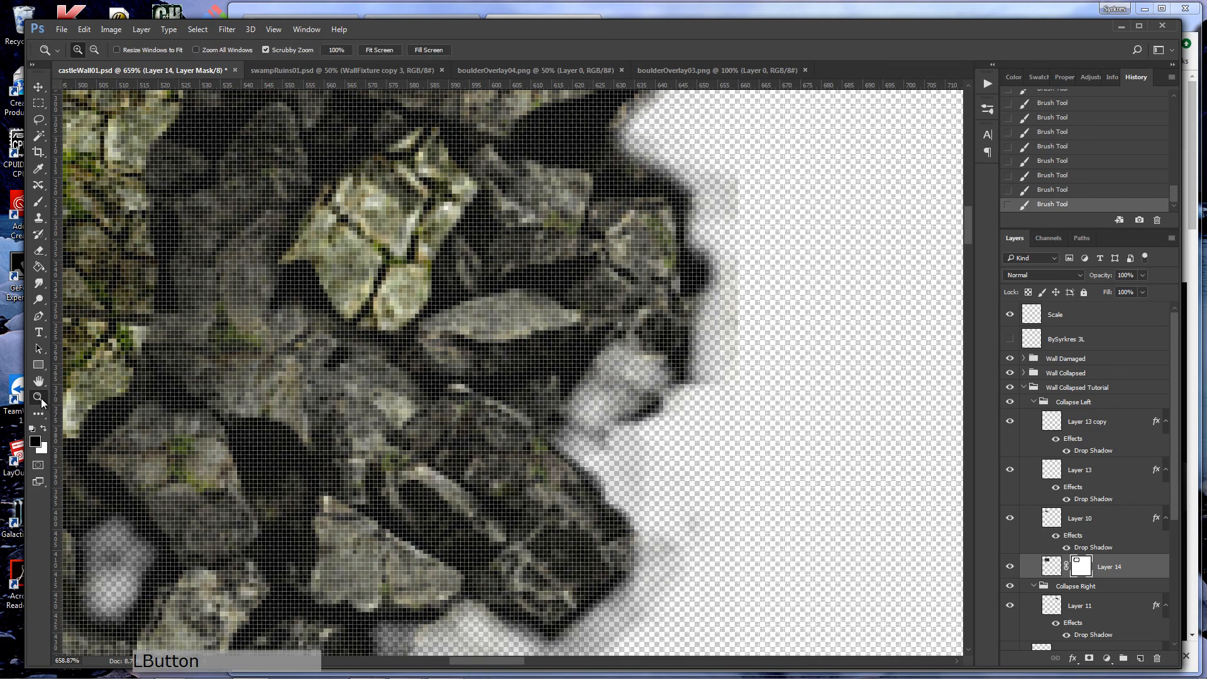
mouse_move(565, 380)
left_mouse_down()
mouse_move(620, 446)
mouse_move(588, 440)
mouse_move(566, 414)
mouse_move(595, 396)
mouse_move(579, 358)
mouse_move(616, 338)
mouse_move(601, 354)
mouse_move(633, 354)
mouse_move(640, 372)
mouse_move(618, 406)
mouse_move(659, 396)
mouse_move(622, 426)
mouse_move(640, 432)
mouse_move(681, 400)
mouse_move(615, 418)
mouse_move(613, 439)
mouse_move(662, 449)
left_mouse_up()
key("b")
key("bracketright")
key("bracketright")
key("bracketright")
key("bracketright")
key("bracketright")
mouse_move(642, 364)
left_mouse_down()
mouse_move(638, 351)
mouse_move(637, 444)
mouse_move(608, 487)
mouse_move(619, 428)
mouse_move(600, 402)
mouse_move(638, 371)
left_mouse_up()
- Reduce the brush size to 9 and mask the dark gap beneath the large pointed boulder on the right edge
scroll(638, 371, "up", 2)
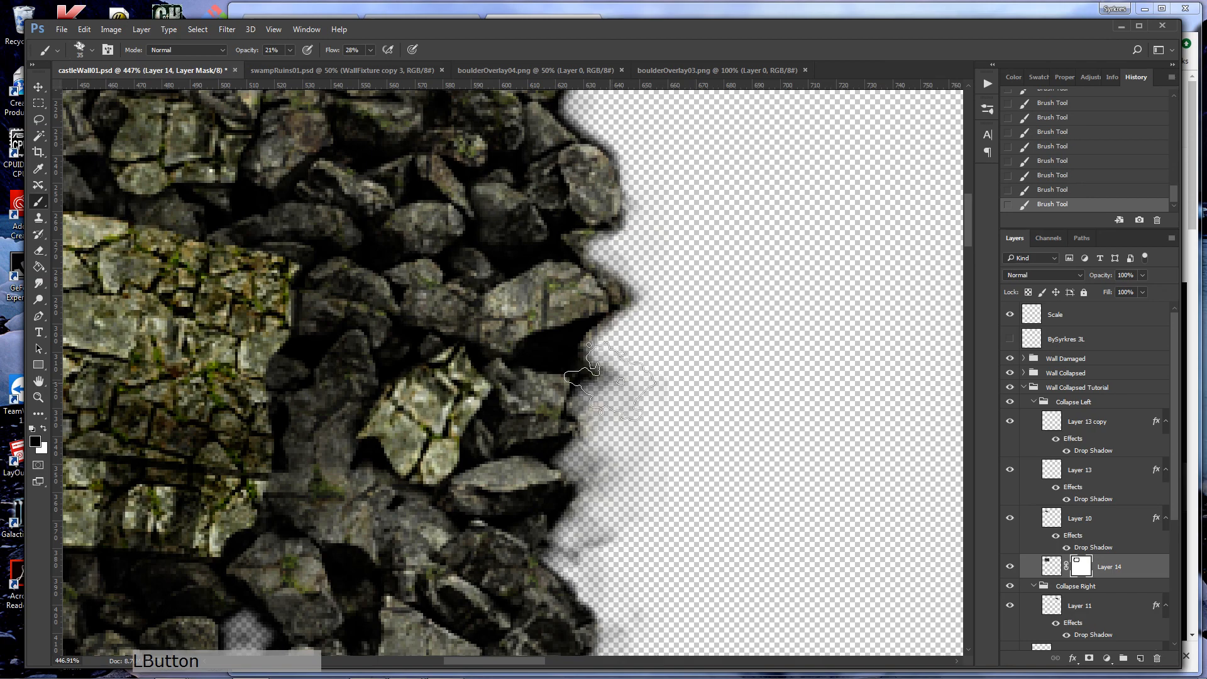
key("bracketleft")
key("bracketleft")
key("bracketleft")
key("bracketleft")
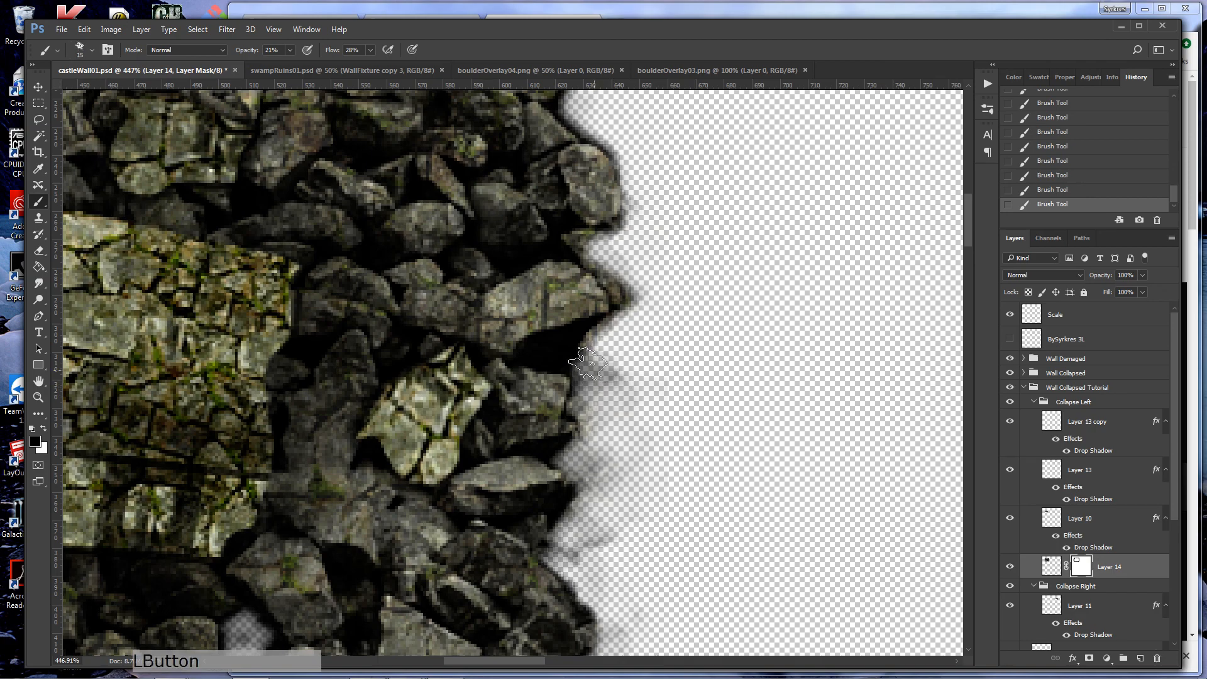
key("bracketleft")
key("bracketleft")
mouse_move(544, 355)
left_mouse_down()
mouse_move(608, 324)
mouse_move(570, 361)
left_mouse_up()
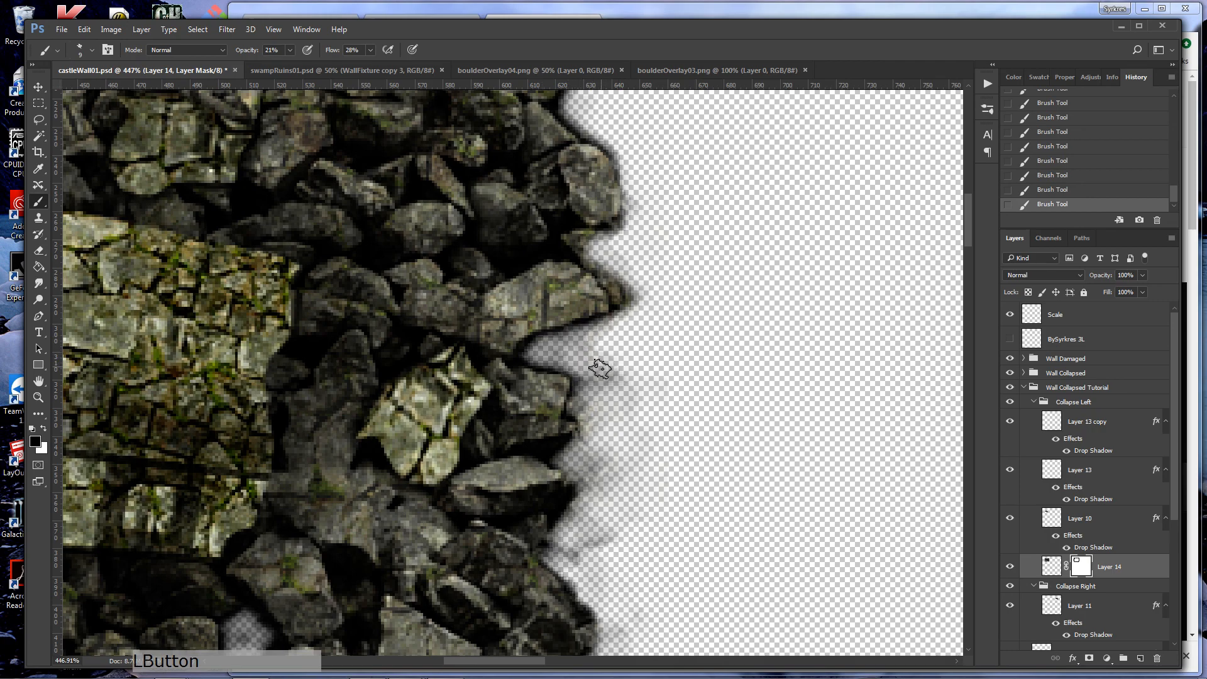
- Mask around the oval boulder on the rubble's right edge with brush size 8 so it stands apart from the pile
scroll(635, 352, "up", 3)
mouse_move(626, 392)
left_mouse_down()
mouse_move(569, 345)
mouse_move(502, 357)
mouse_move(565, 352)
mouse_move(559, 326)
mouse_move(610, 335)
mouse_move(597, 346)
mouse_move(570, 327)
mouse_move(547, 299)
mouse_move(553, 286)
mouse_move(549, 301)
mouse_move(535, 288)
mouse_move(534, 262)
mouse_move(518, 264)
mouse_move(533, 259)
mouse_move(541, 216)
mouse_move(564, 219)
mouse_move(543, 235)
mouse_move(565, 231)
mouse_move(547, 238)
mouse_move(554, 295)
mouse_move(635, 318)
mouse_move(577, 349)
mouse_move(538, 280)
mouse_move(527, 321)
mouse_move(496, 310)
left_mouse_up()
scroll(531, 302, "up", 1)
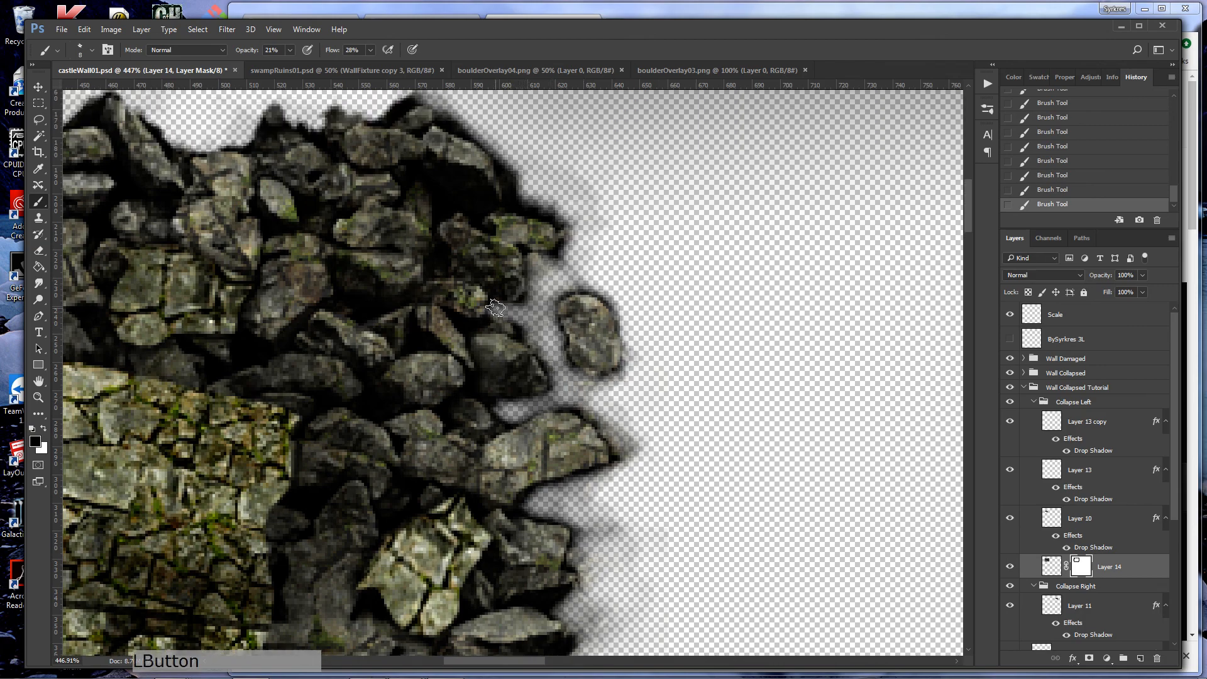
- Trim the boulders along the rubble's upper-right and top edges with brush size 7, including the protruding top tip
mouse_move(483, 209)
left_mouse_down()
mouse_move(444, 196)
mouse_move(443, 213)
mouse_move(485, 207)
mouse_move(453, 201)
mouse_move(506, 207)
mouse_move(524, 186)
mouse_move(516, 203)
mouse_move(572, 230)
mouse_move(560, 259)
mouse_move(519, 268)
mouse_move(515, 290)
mouse_move(503, 264)
mouse_move(505, 296)
mouse_move(516, 275)
mouse_move(512, 305)
mouse_move(491, 244)
mouse_move(457, 233)
mouse_move(450, 225)
mouse_move(482, 239)
mouse_move(432, 195)
mouse_move(379, 224)
mouse_move(428, 200)
mouse_move(406, 198)
mouse_move(449, 222)
left_mouse_up()
scroll(525, 272, "up", 3)
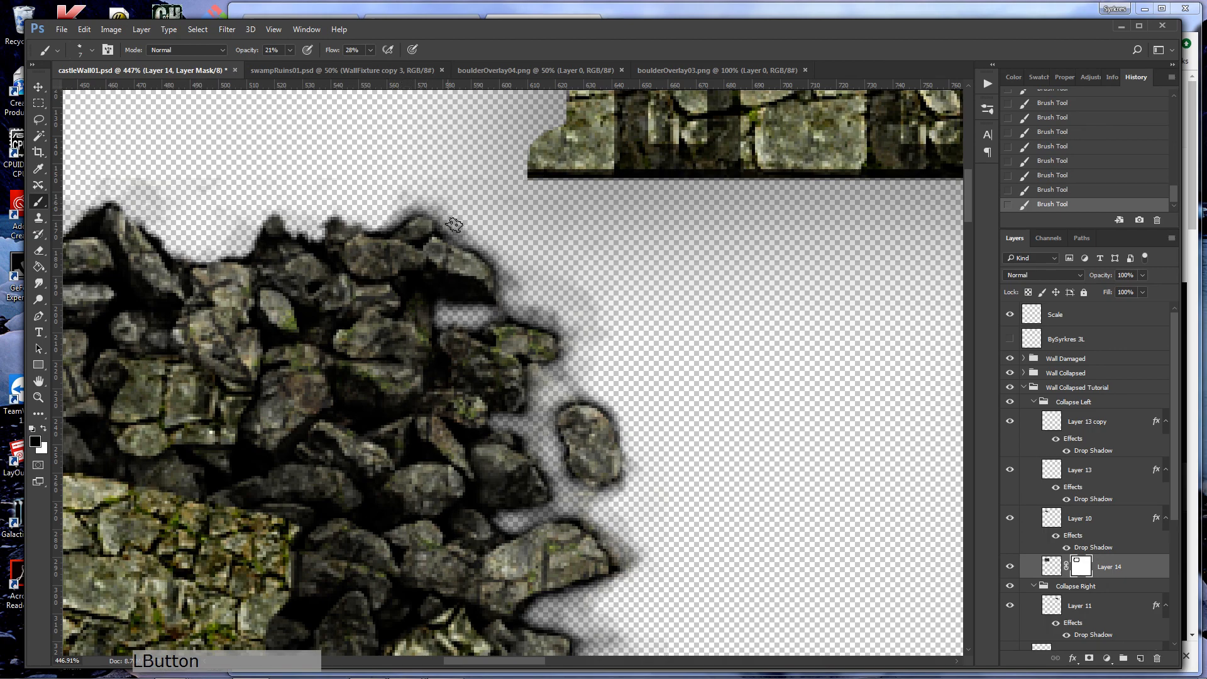
mouse_move(327, 215)
left_mouse_down()
mouse_move(311, 245)
mouse_move(302, 232)
mouse_move(321, 252)
mouse_move(296, 228)
mouse_move(264, 244)
mouse_move(290, 235)
mouse_move(266, 258)
mouse_move(248, 242)
mouse_move(322, 217)
mouse_move(292, 229)
mouse_move(259, 220)
mouse_move(252, 252)
mouse_move(238, 254)
mouse_move(158, 240)
left_mouse_up()
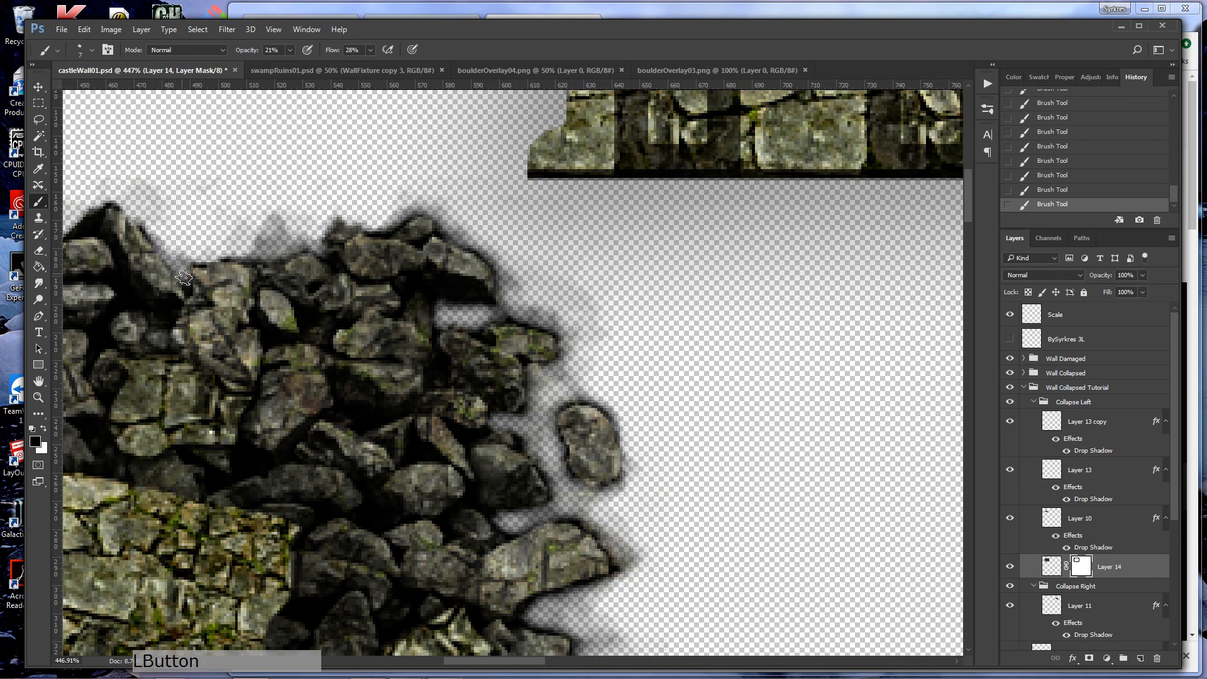
- Mask small gaps between the boulders in the rubble's upper part with brush size 4
left_click_drag(128, 306, 124, 305)
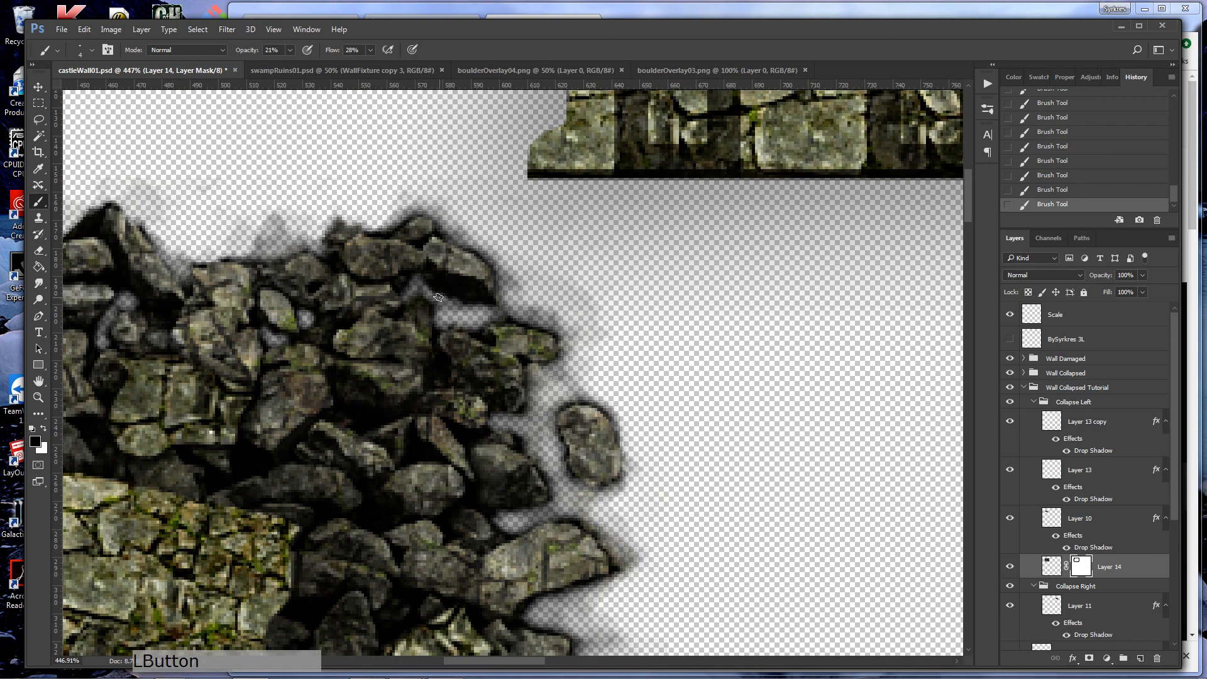
left_click_drag(467, 300, 468, 299)
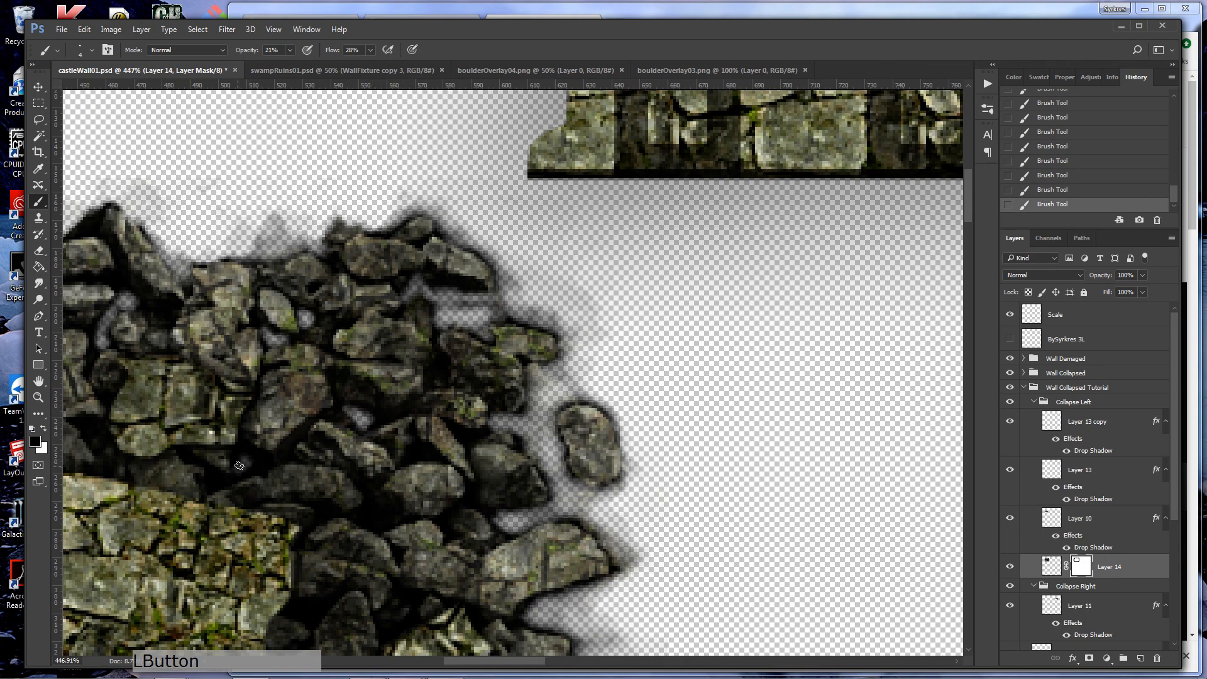
key("ctrl+0")
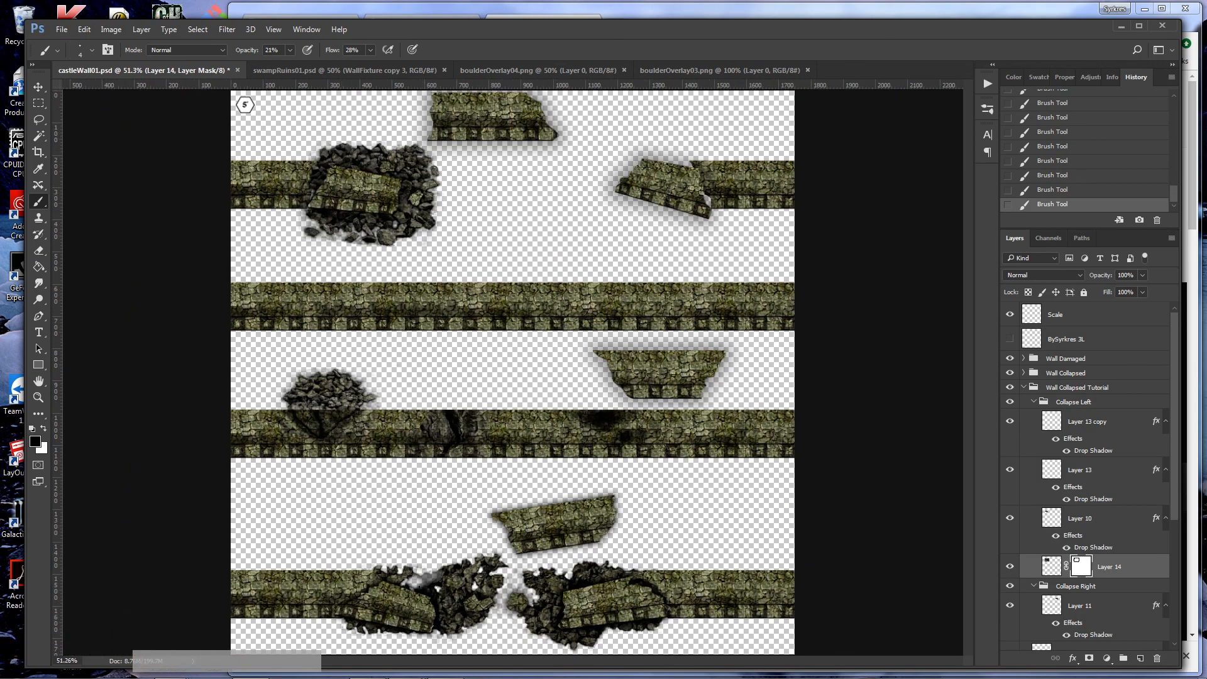
- Nudge the tilted wall piece slightly downward on the left rubble pile
key("z")
left_click_drag(358, 168, 360, 175)
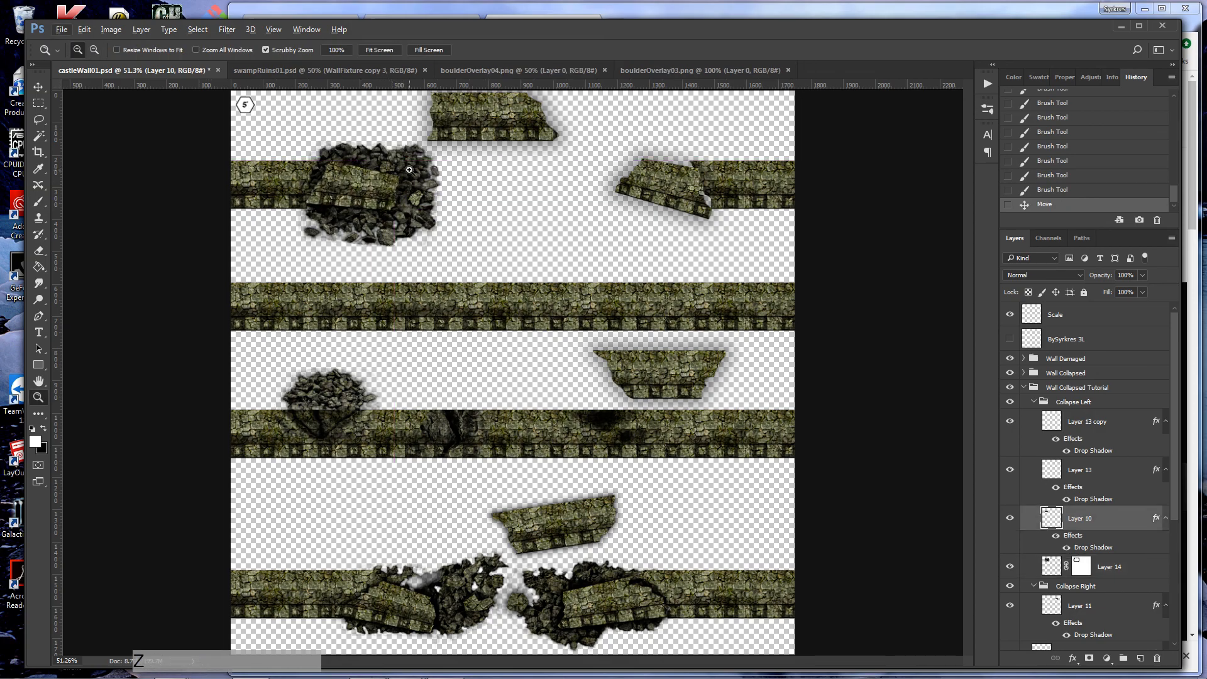
left_click(430, 175)
scroll(539, 251, "up", 3)
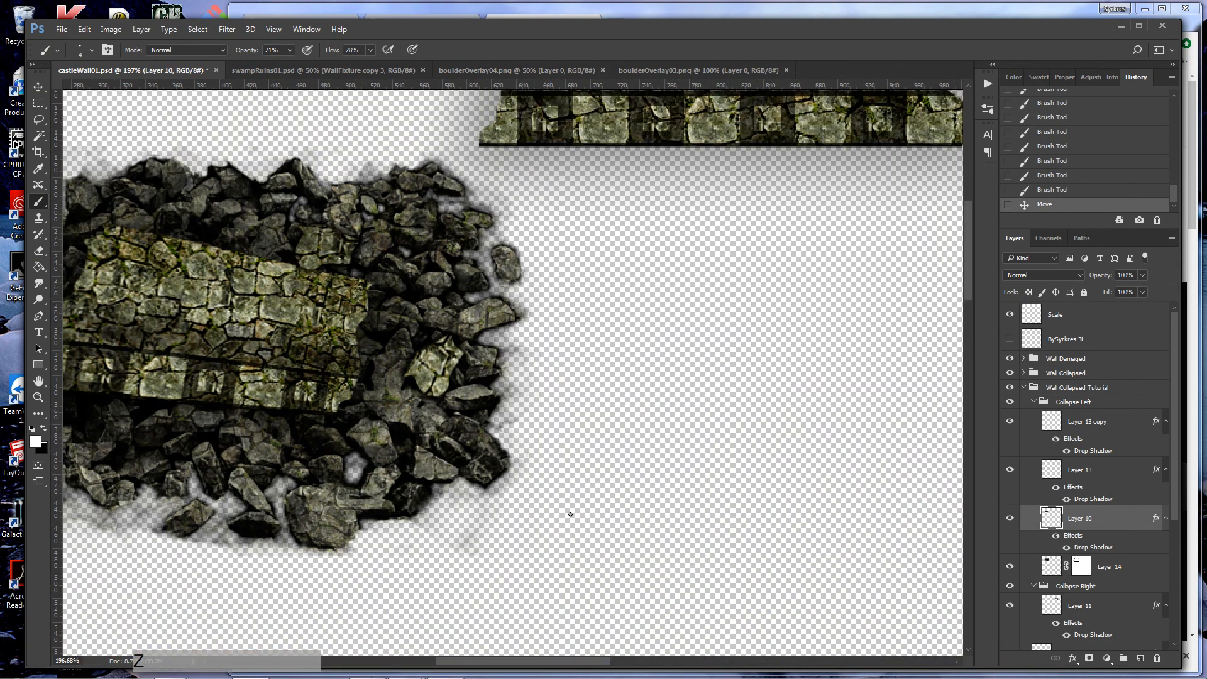
left_click_drag(580, 658, 550, 657)
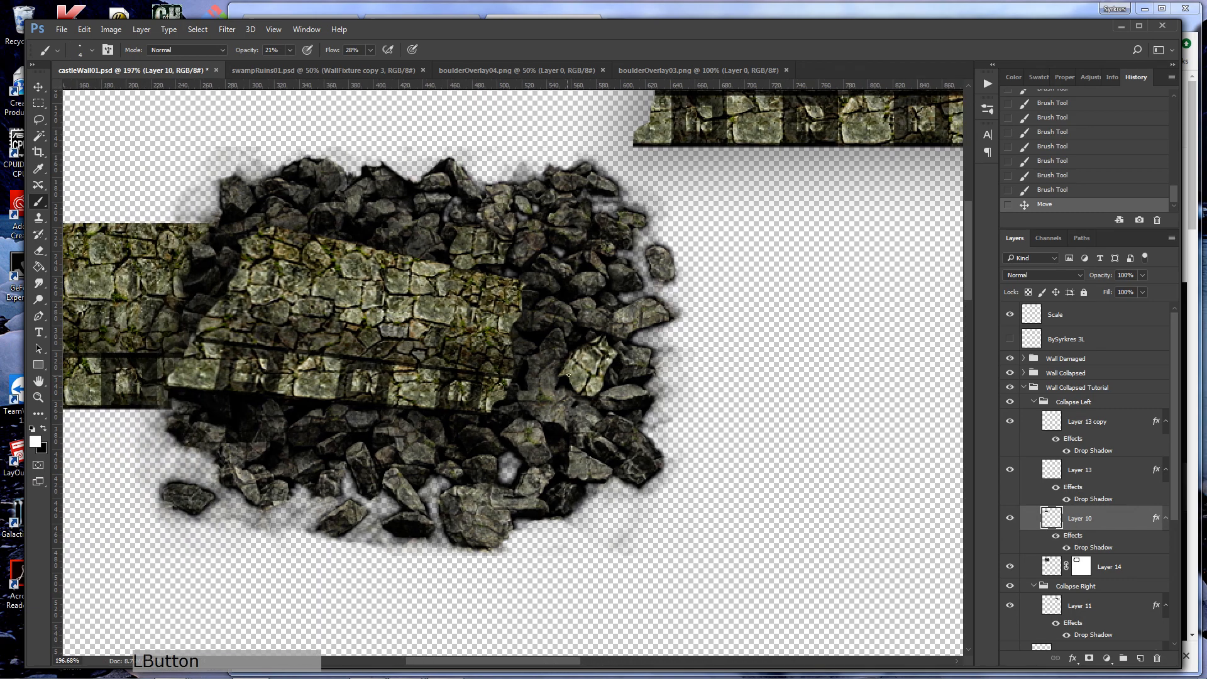
- Move and rotate the small wall fragment right of the tilted piece, and shift the upper fragment up and to the right
key("v")
left_click(596, 382)
left_click_drag(596, 381, 578, 379)
key("ctrl+t")
left_click_drag(606, 317, 539, 313)
key("Return")
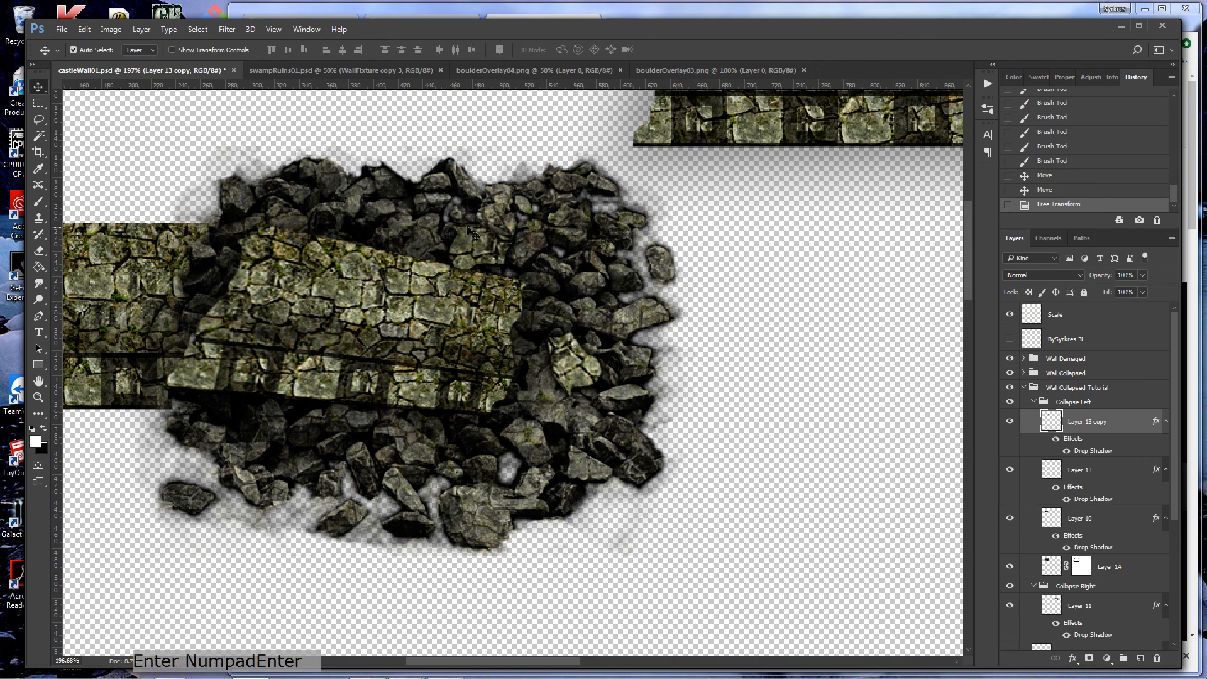
left_click_drag(485, 244, 550, 228)
left_click_drag(587, 370, 576, 325)
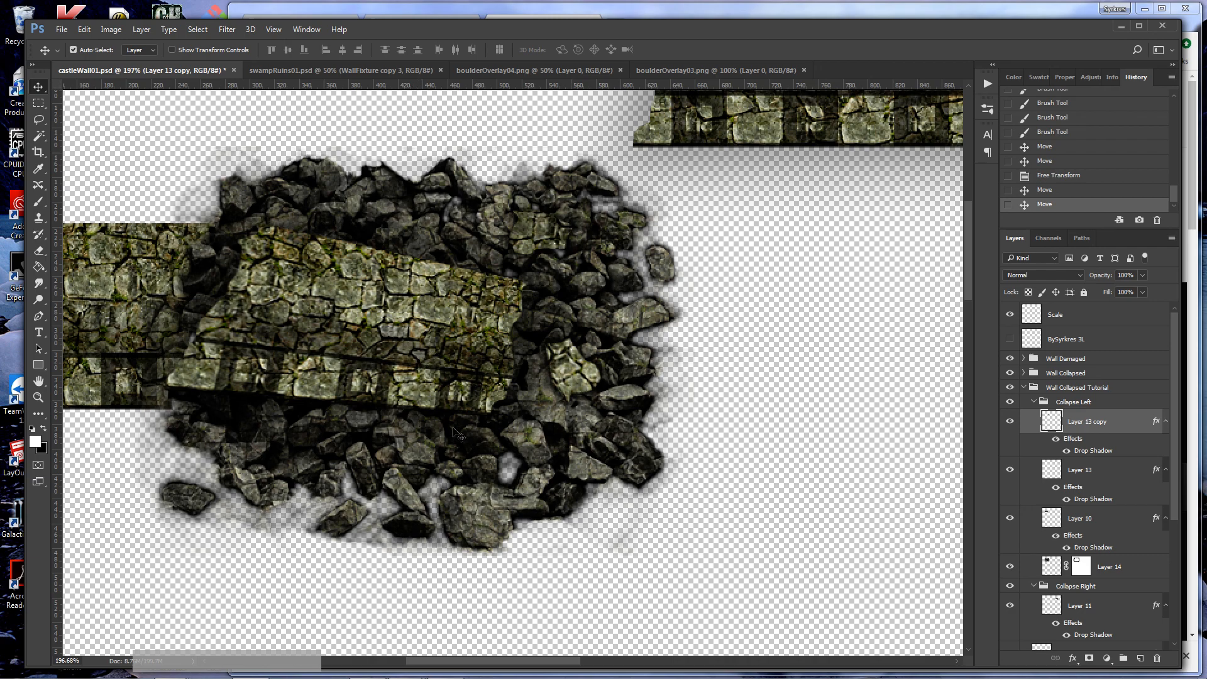
left_click(38, 201)
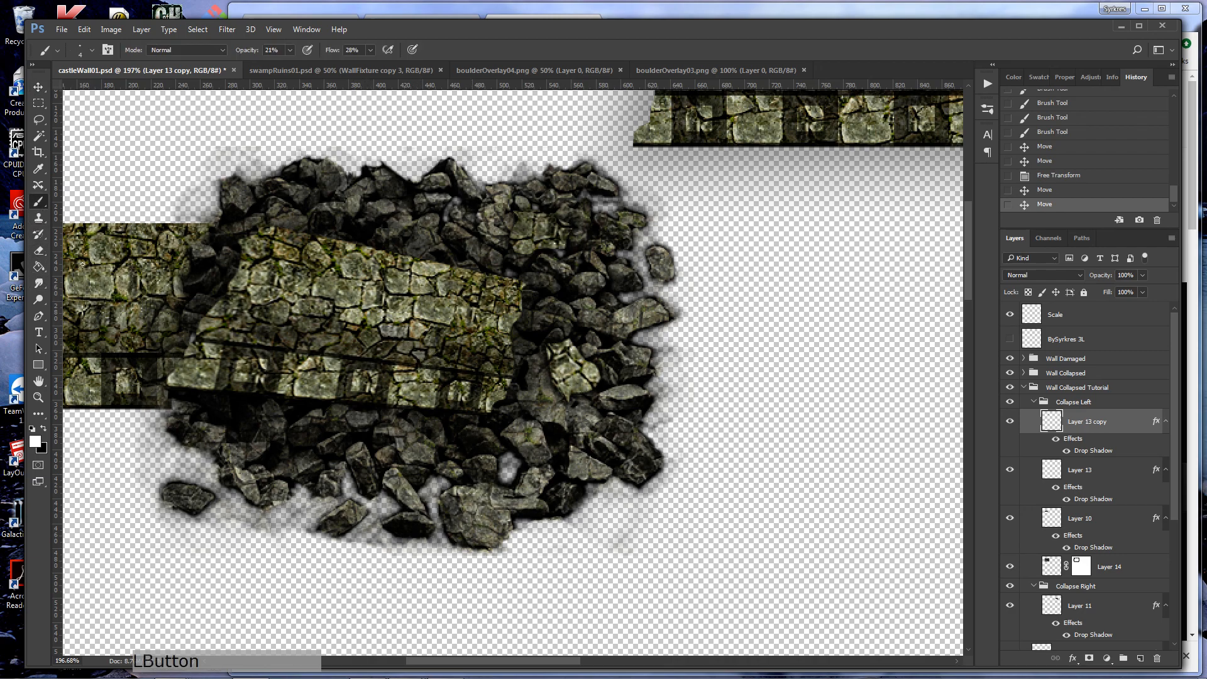
left_click_drag(225, 521, 227, 503)
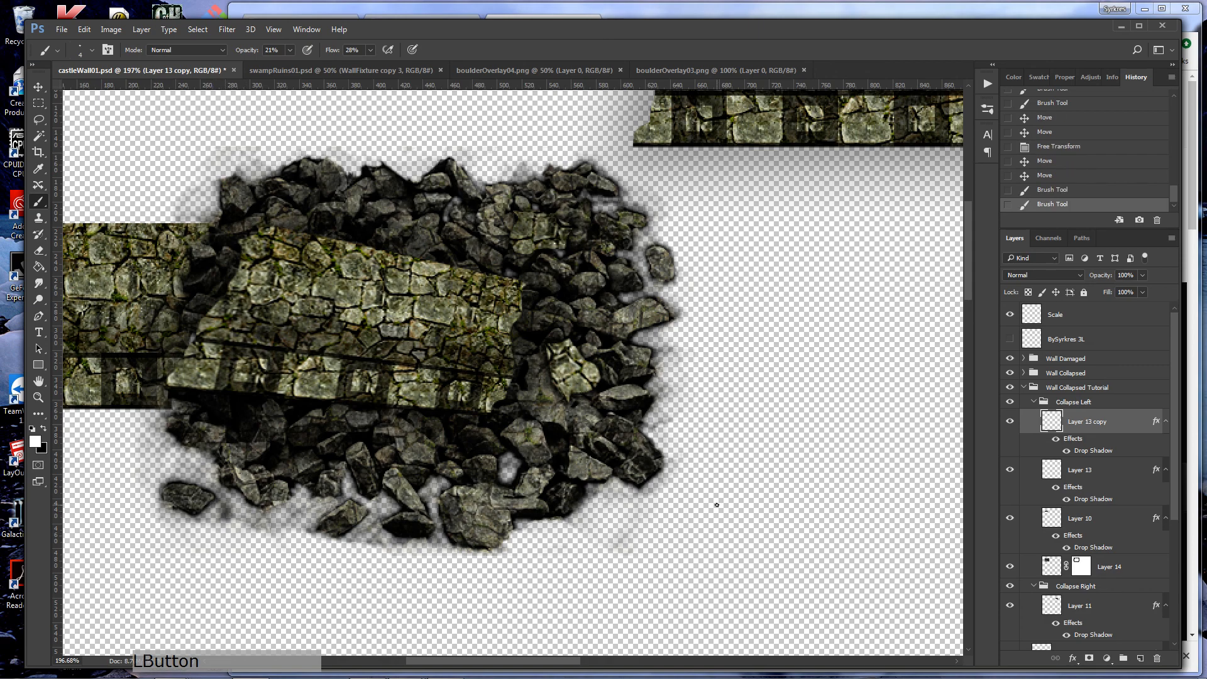
left_click(1064, 175)
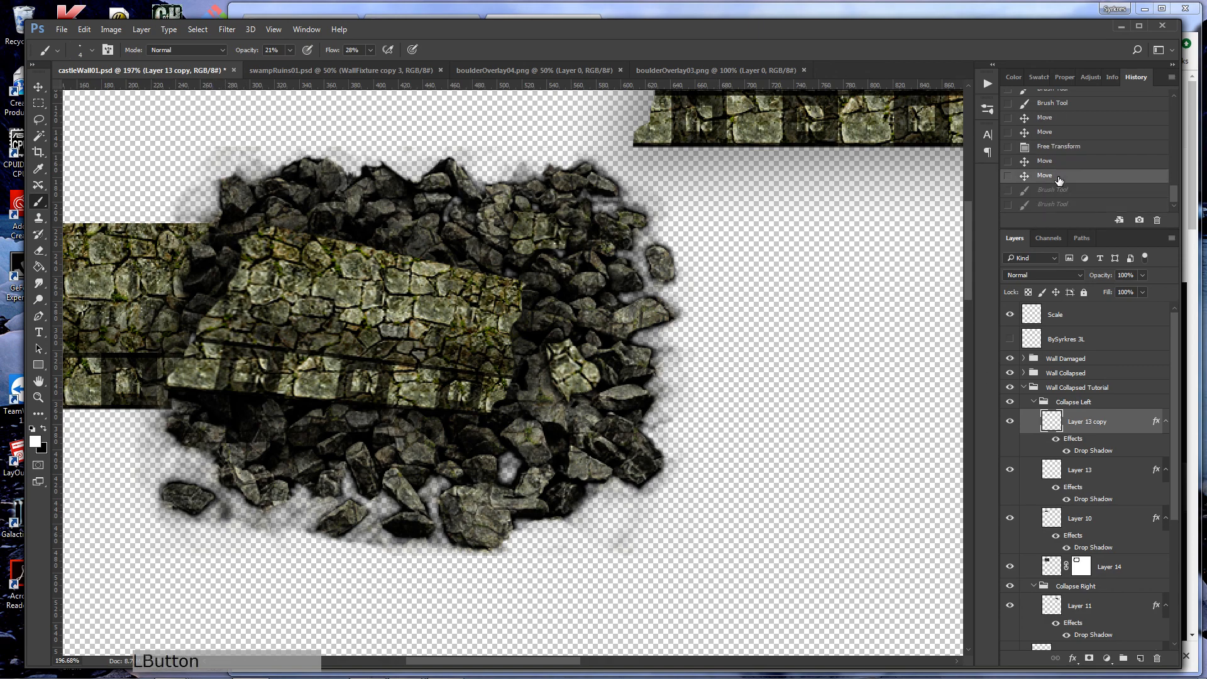
- Target Layer 14's mask and paint with brush size 25, raising the brush flow to 70%
left_click(1079, 566)
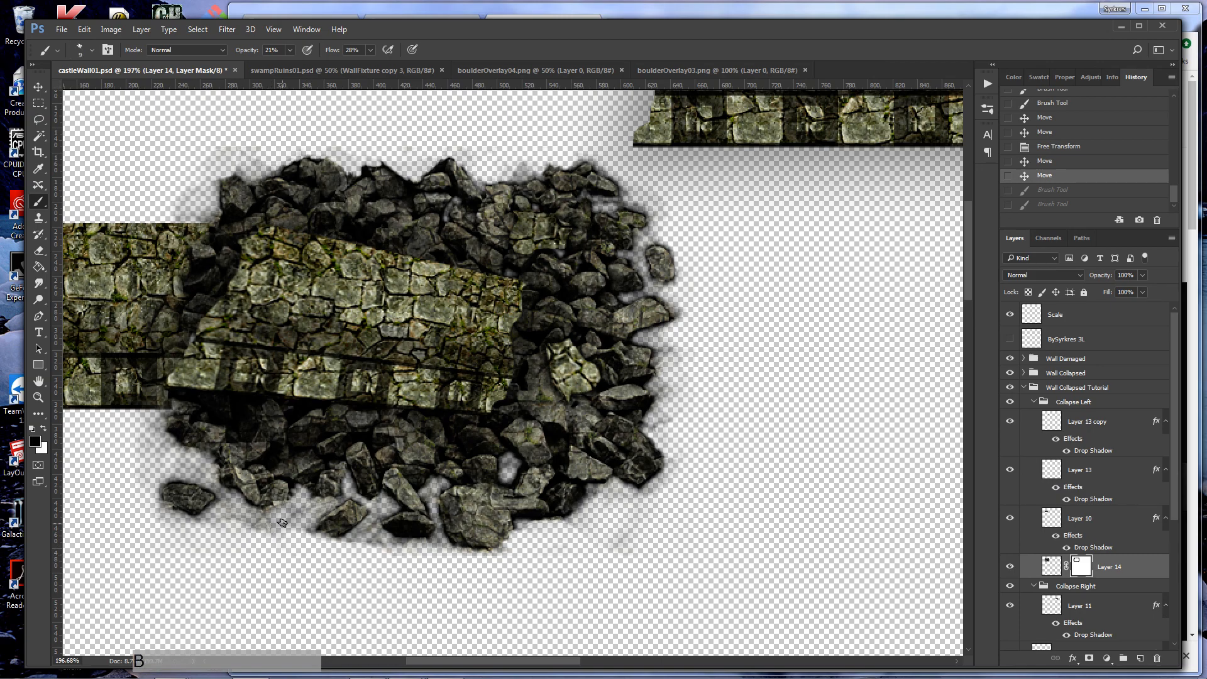
key("bracketright")
left_click(300, 509)
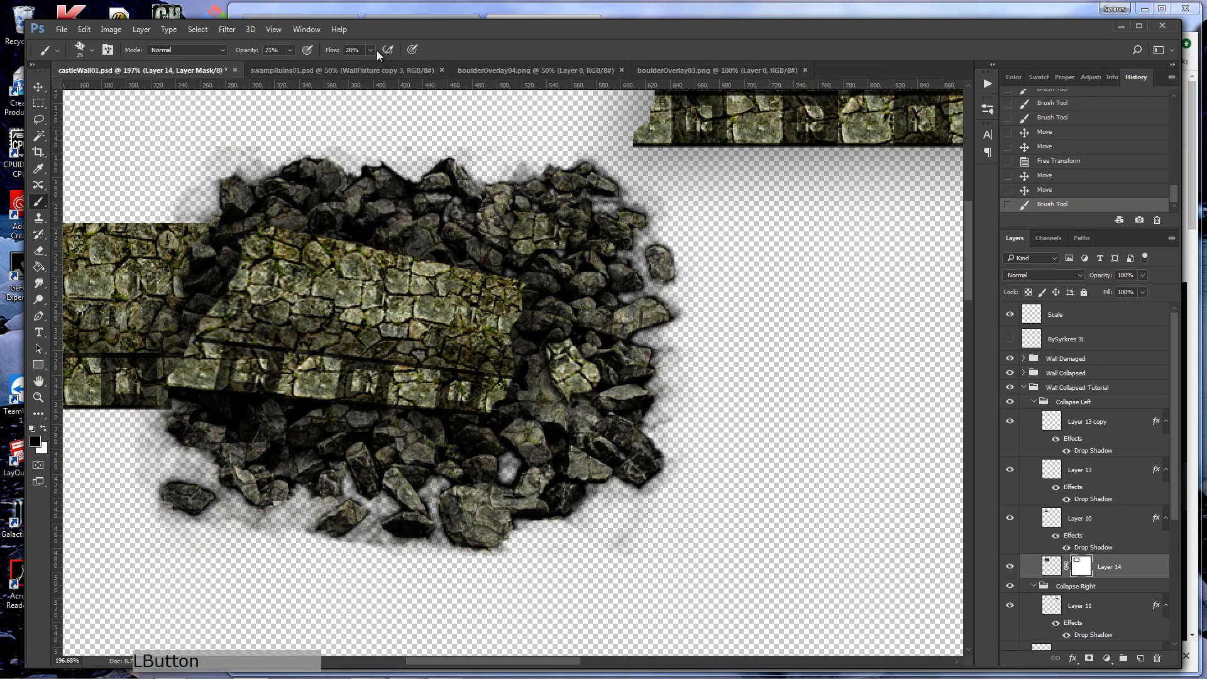
left_click(371, 50)
left_click(394, 66)
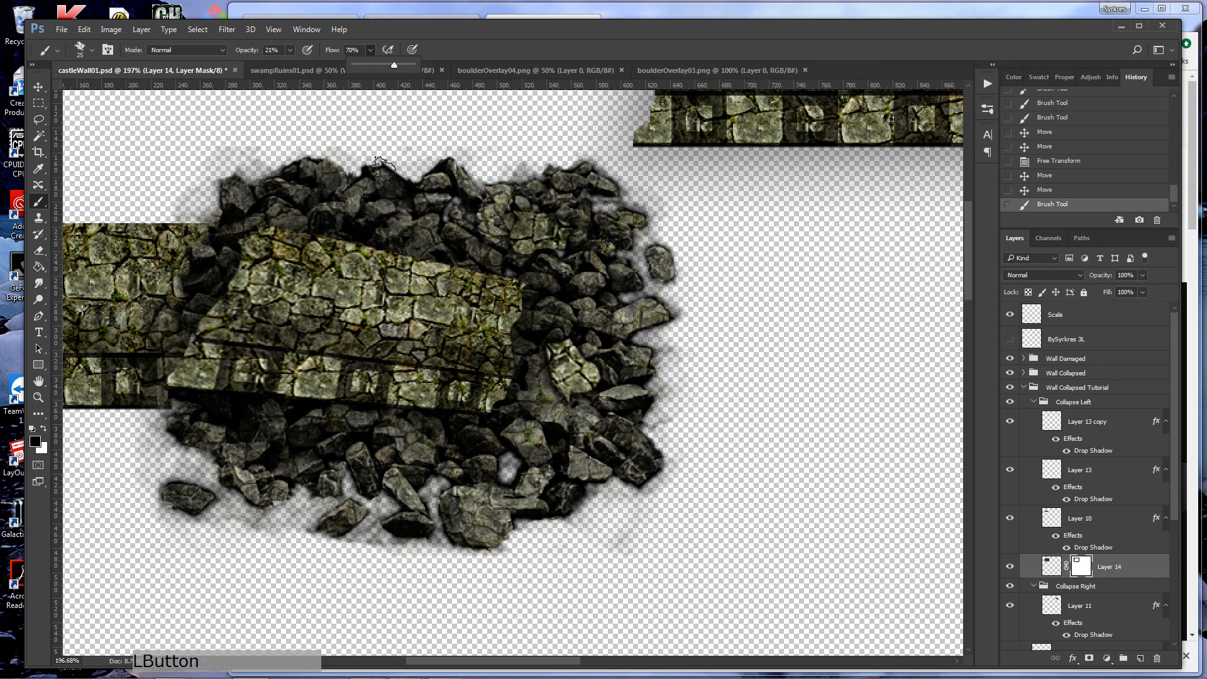
- Mask the hazy residue between the loose boulders along the rubble's lower-left edge
left_click(305, 512)
left_click(276, 527)
left_click(263, 525)
left_click(249, 524)
left_click(239, 521)
left_click(232, 516)
left_click(227, 513)
left_click(217, 514)
left_click(218, 518)
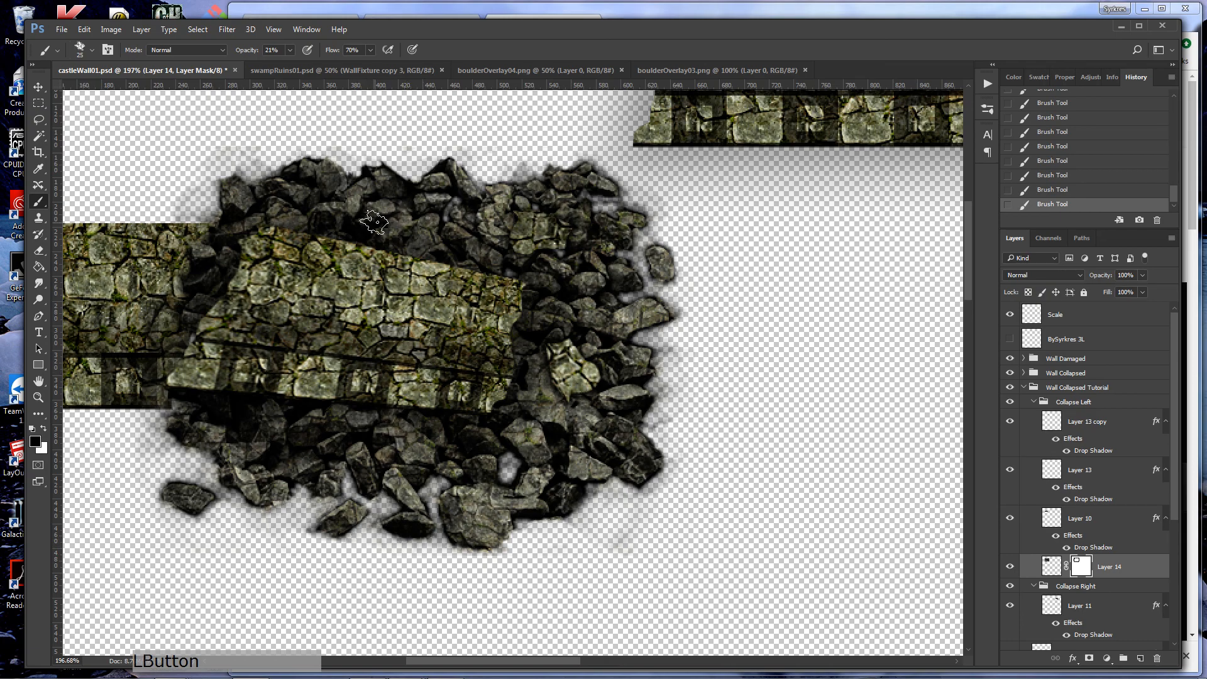
- Reduce the brush size to 8 and mask gaps between the boulders above the tilted wall piece
key("z")
mouse_move(357, 229)
left_mouse_down()
mouse_move(409, 242)
mouse_move(394, 242)
mouse_move(425, 219)
mouse_move(391, 237)
mouse_move(349, 231)
mouse_move(380, 248)
mouse_move(342, 223)
mouse_move(383, 246)
mouse_move(450, 245)
left_mouse_up()
key("bracketleft")
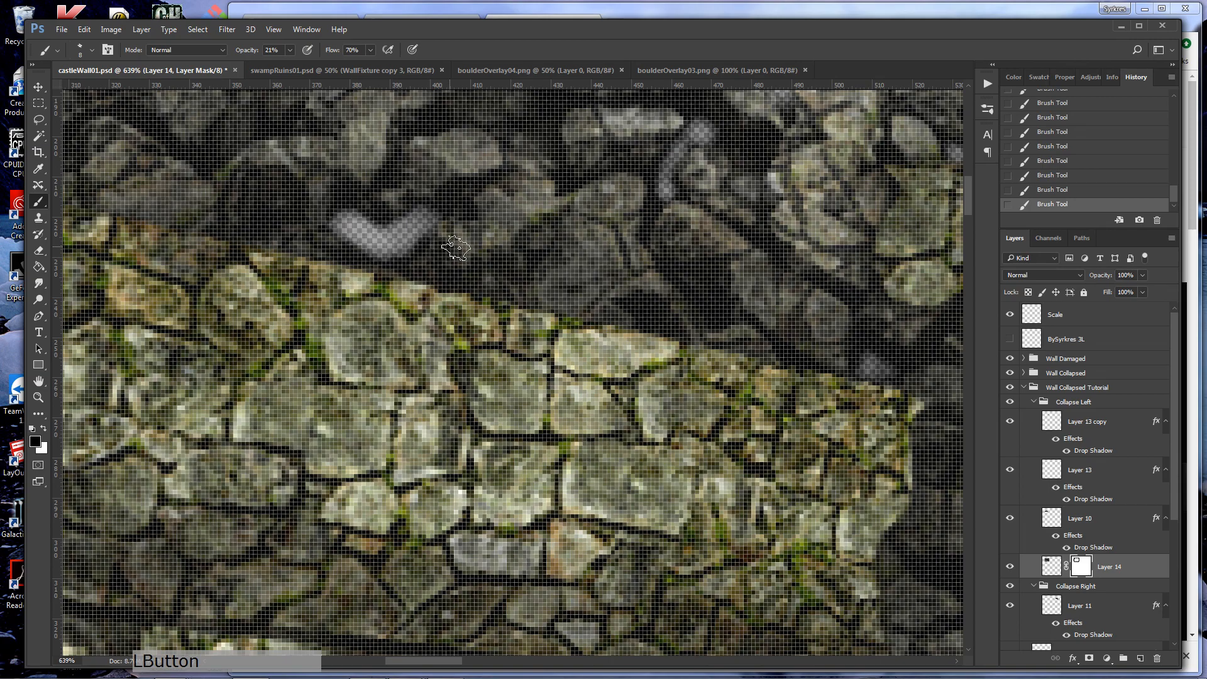
- Show the grass background layer and check the masked rubble and the other walls against it at 100% zoom
key("ctrl+0")
scroll(1072, 566, "down", 4)
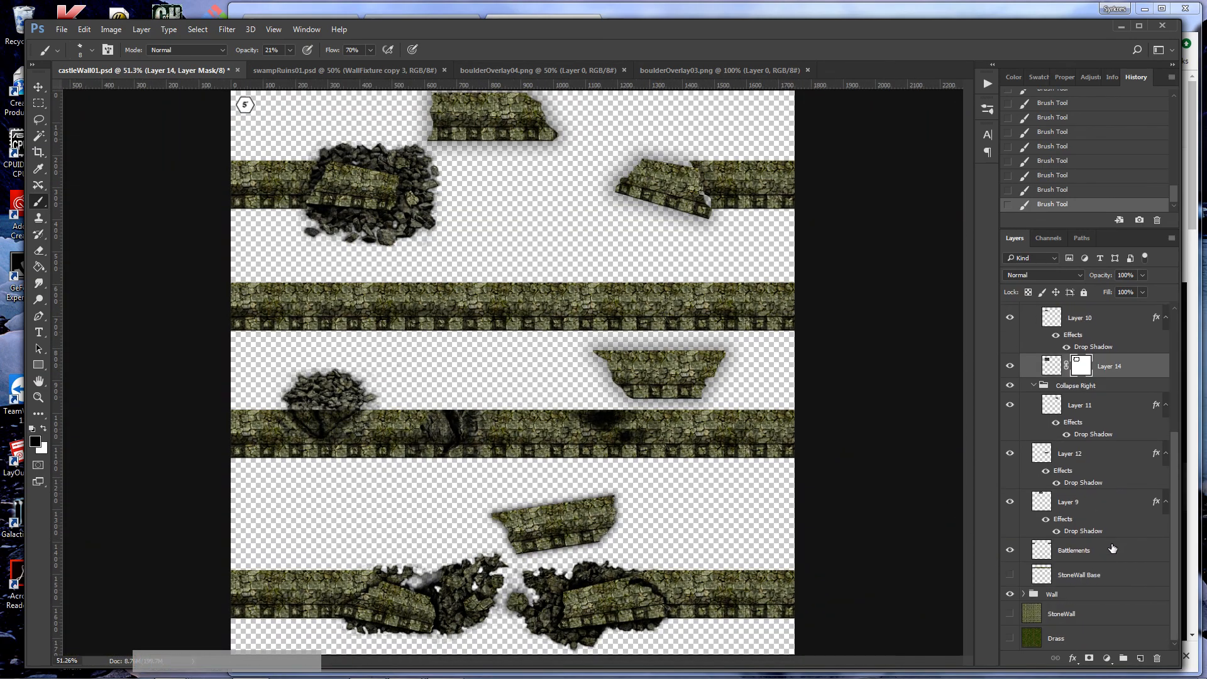
left_click(1010, 638)
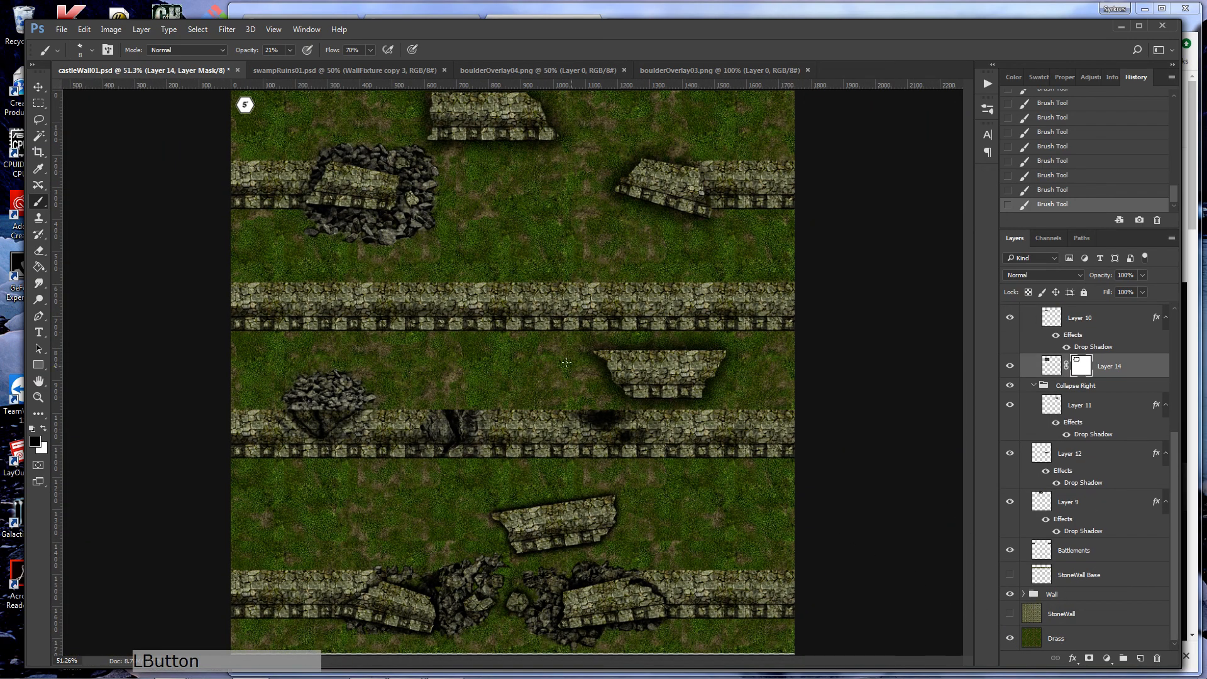
key("z")
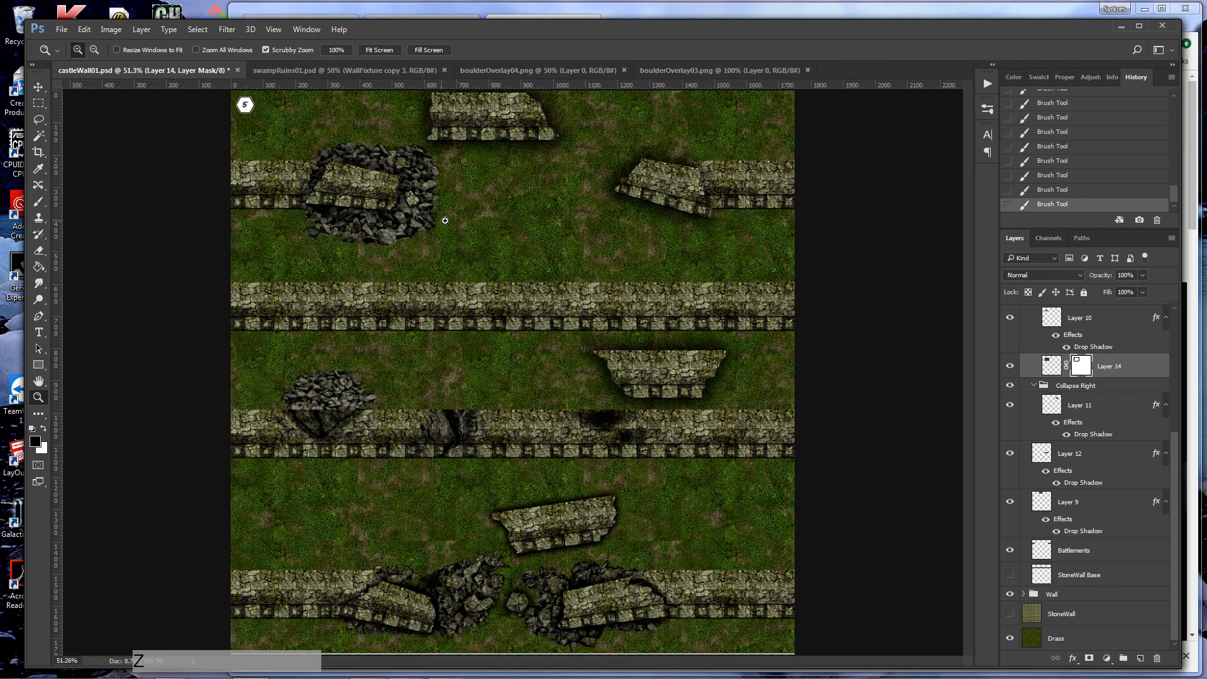
left_click_drag(374, 170, 453, 174)
double_click(37, 406)
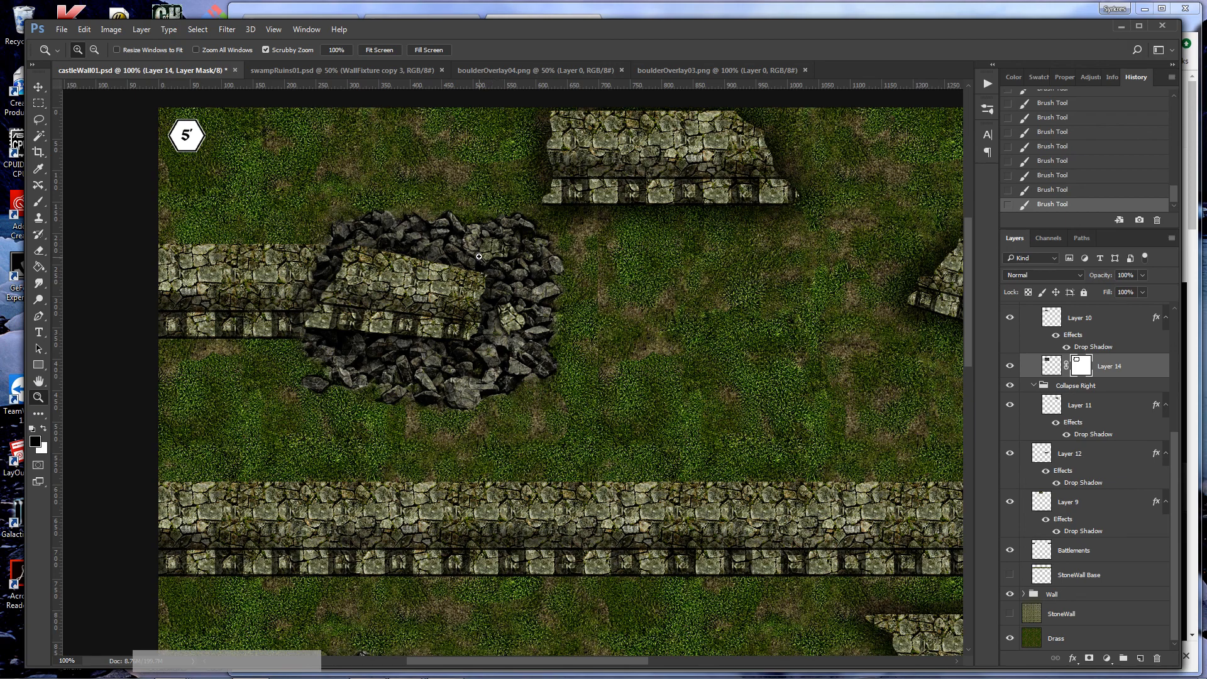
scroll(462, 393, "down", 10)
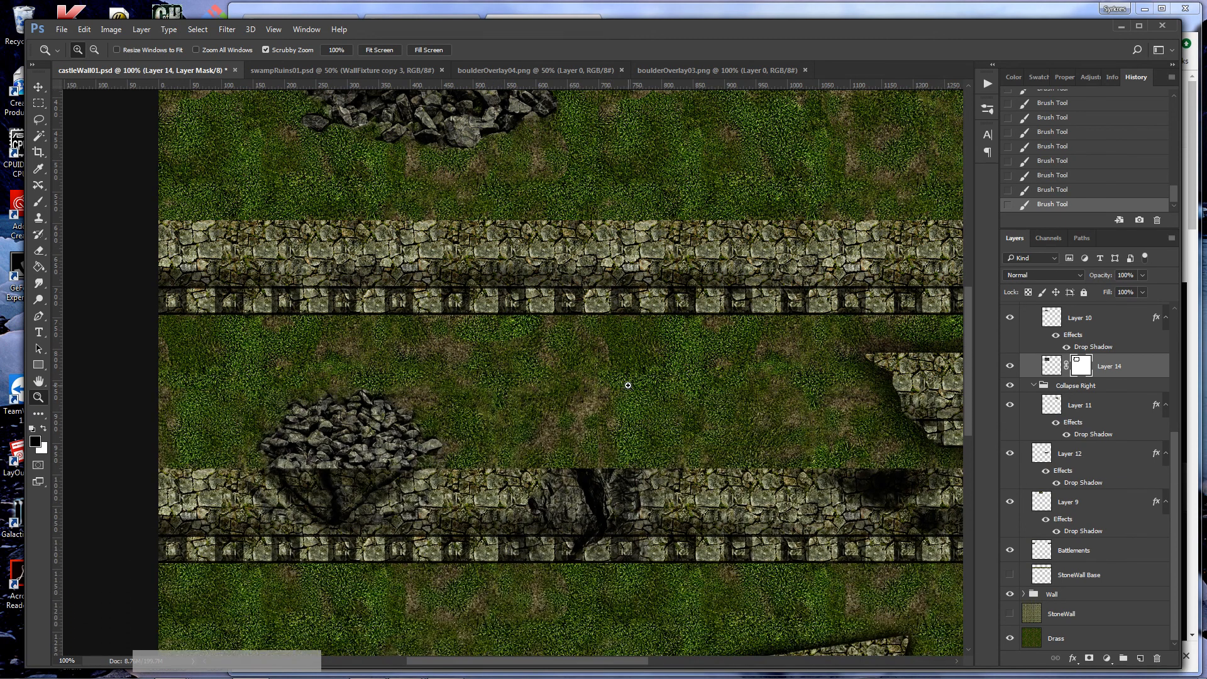